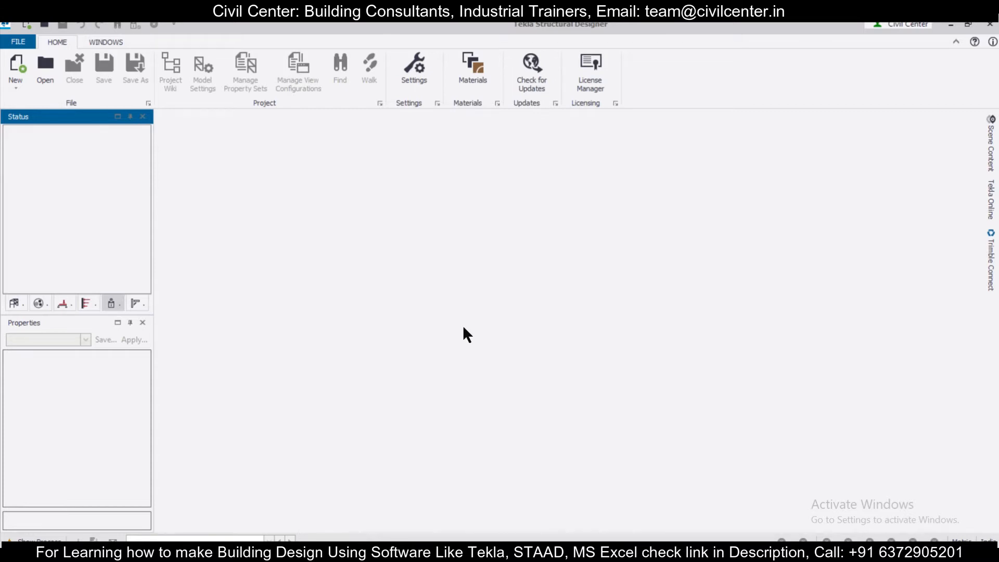
Create a new project
left_click(18, 44)
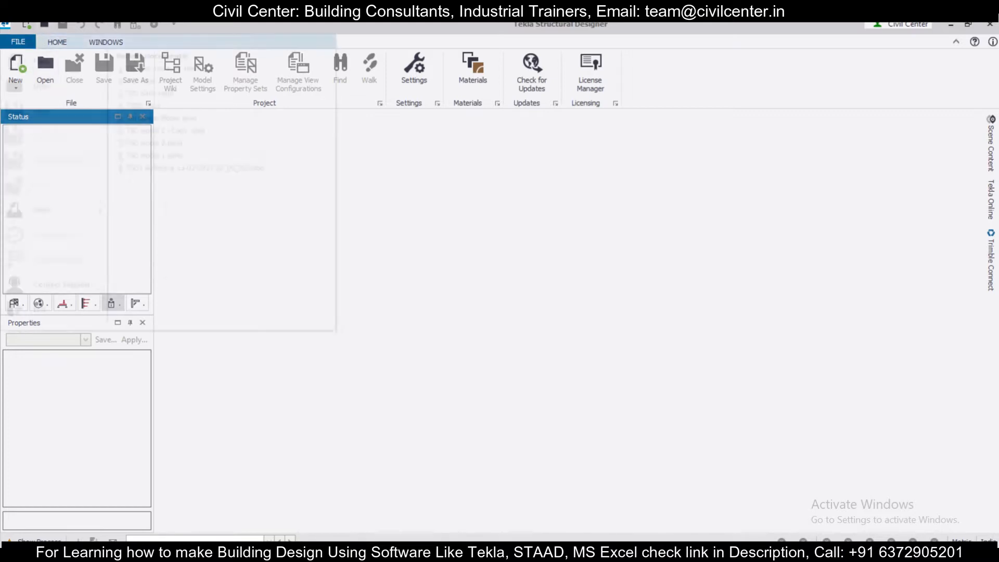
left_click(27, 63)
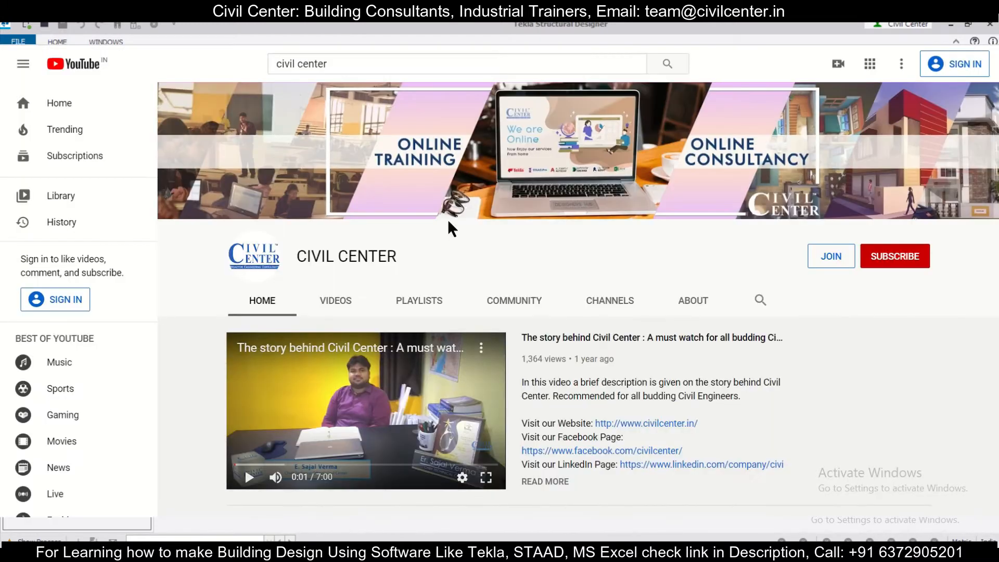
scroll(447, 229, "down", 5)
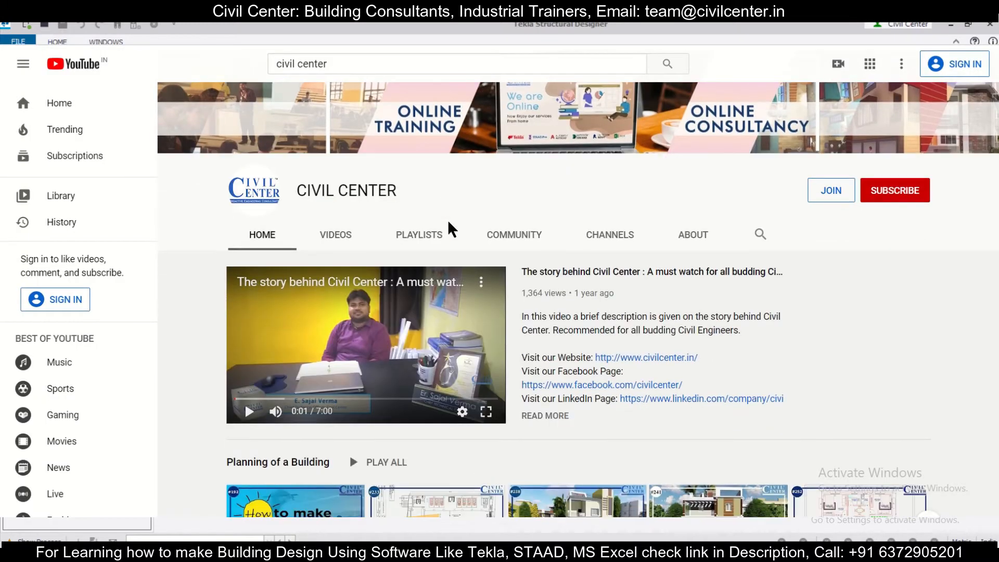
scroll(452, 227, "down", 2)
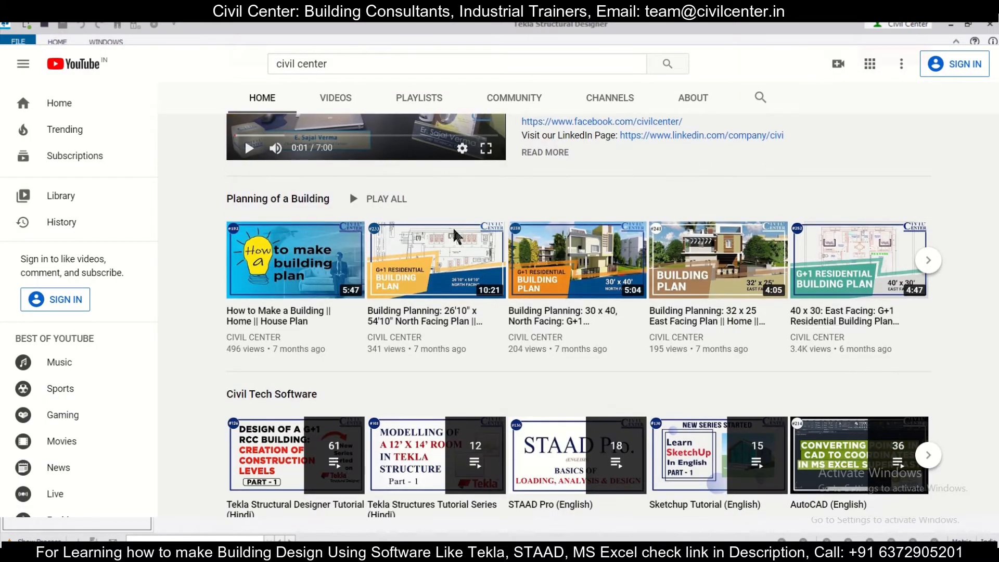
scroll(315, 359, "down", 1)
scroll(317, 363, "down", 4)
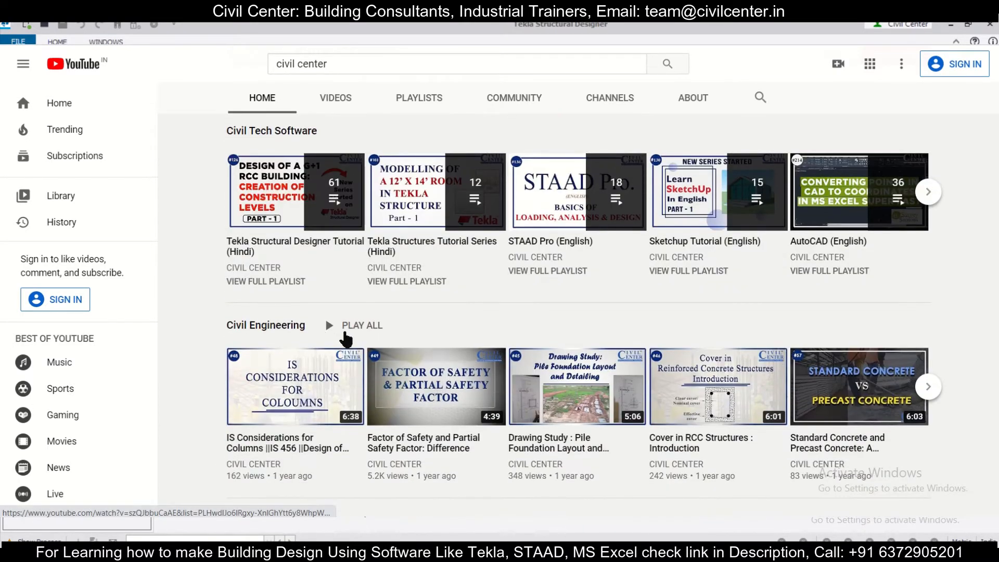
scroll(341, 346, "down", 4)
scroll(346, 341, "down", 2)
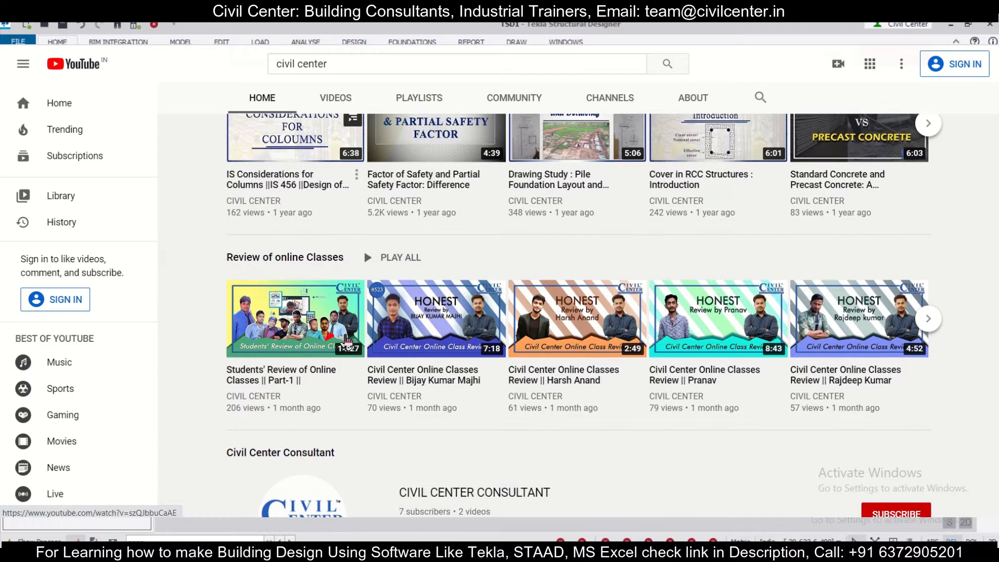
scroll(346, 341, "up", 10)
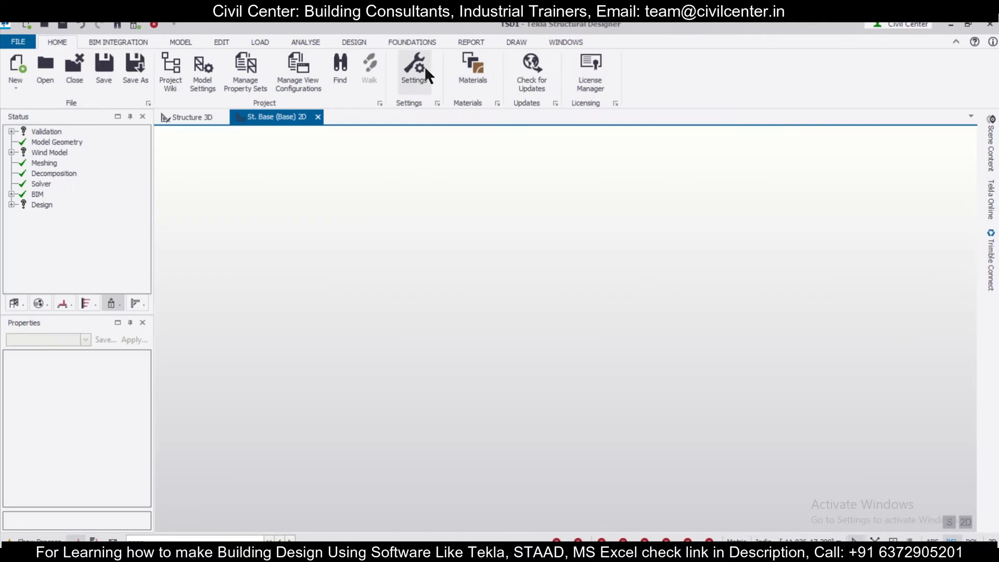
Open the program-wide settings and check which settings sets are available
left_click(425, 67)
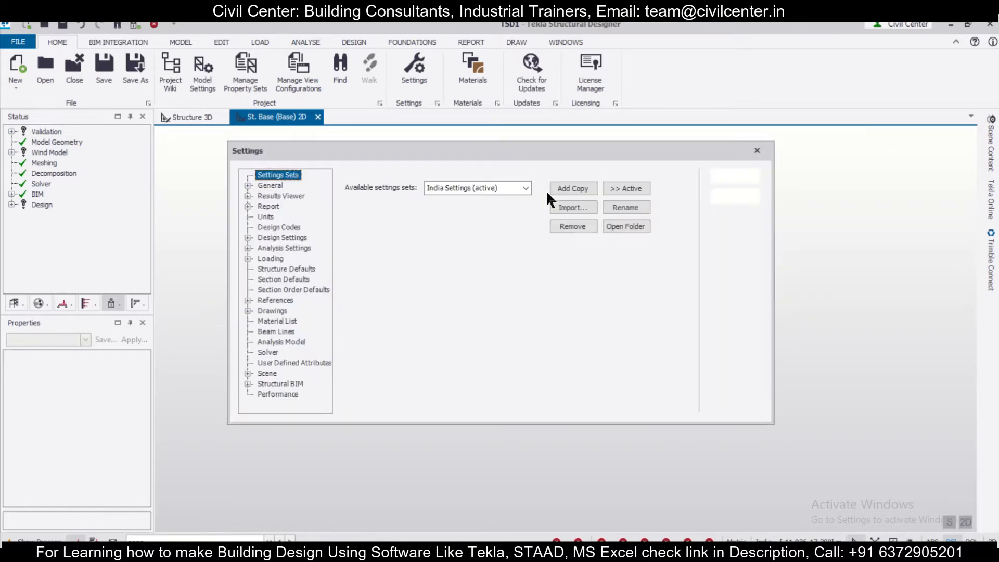
left_click(517, 189)
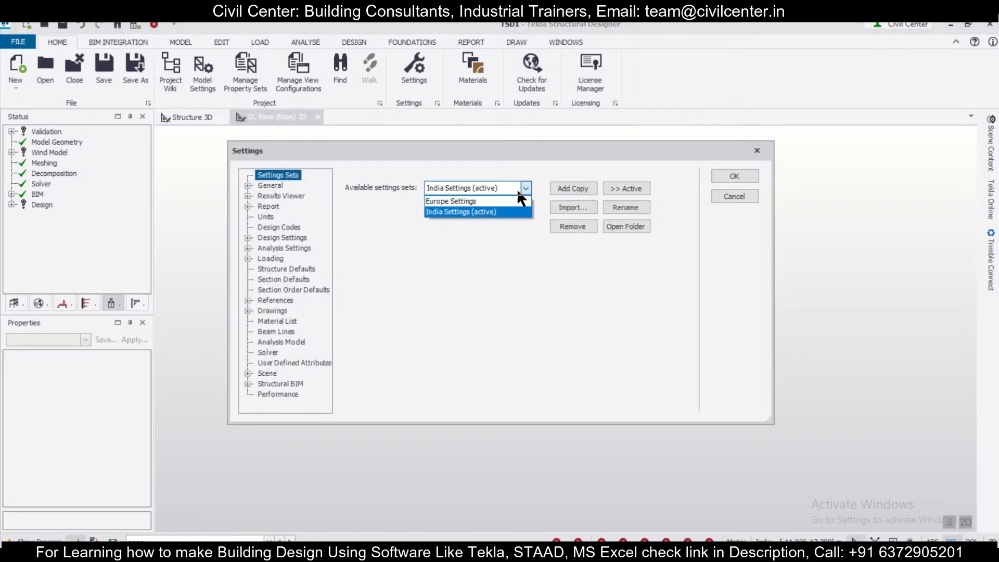
left_click(517, 189)
left_click(518, 190)
left_click(517, 190)
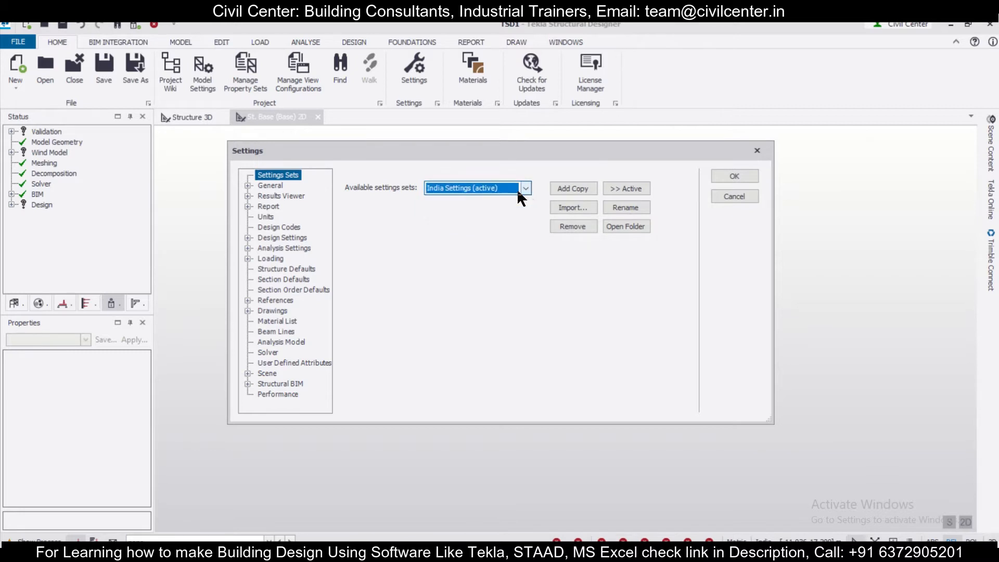
left_click(518, 190)
left_click(518, 191)
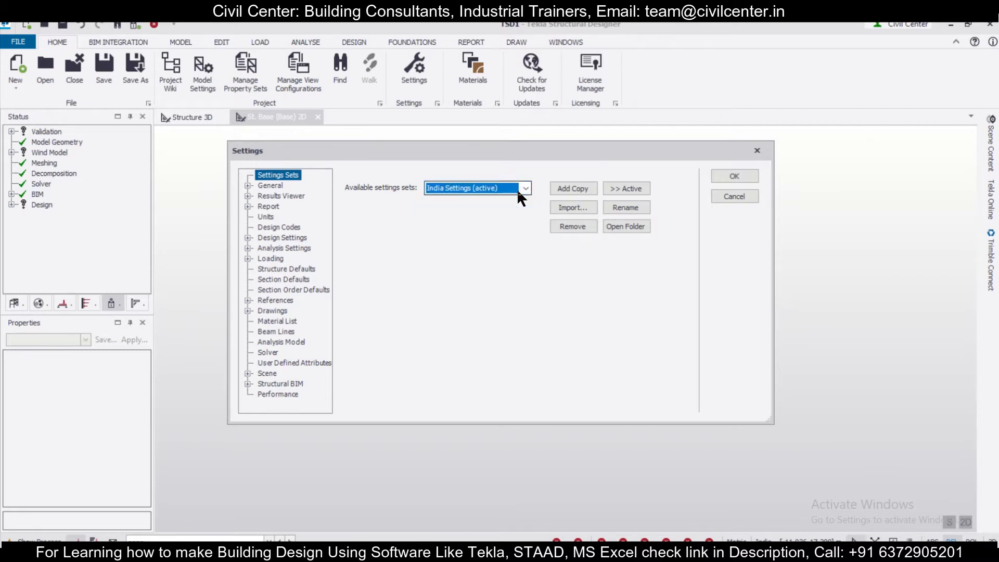
Set the head code of the India settings set to United States (ACI/AISC) in its design codes
left_click(290, 228)
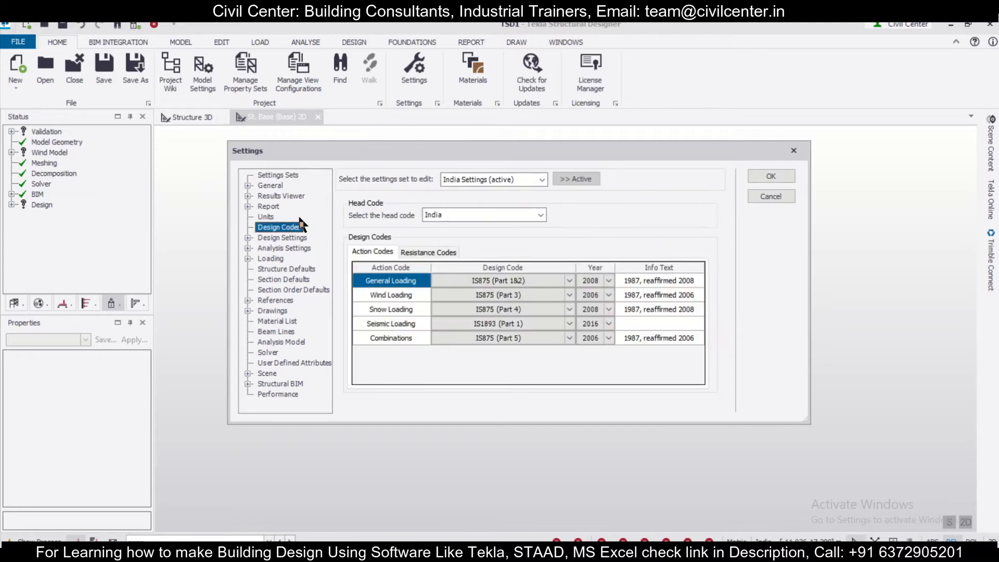
left_click(481, 176)
left_click(482, 178)
left_click(482, 178)
left_click(482, 178)
left_click(464, 215)
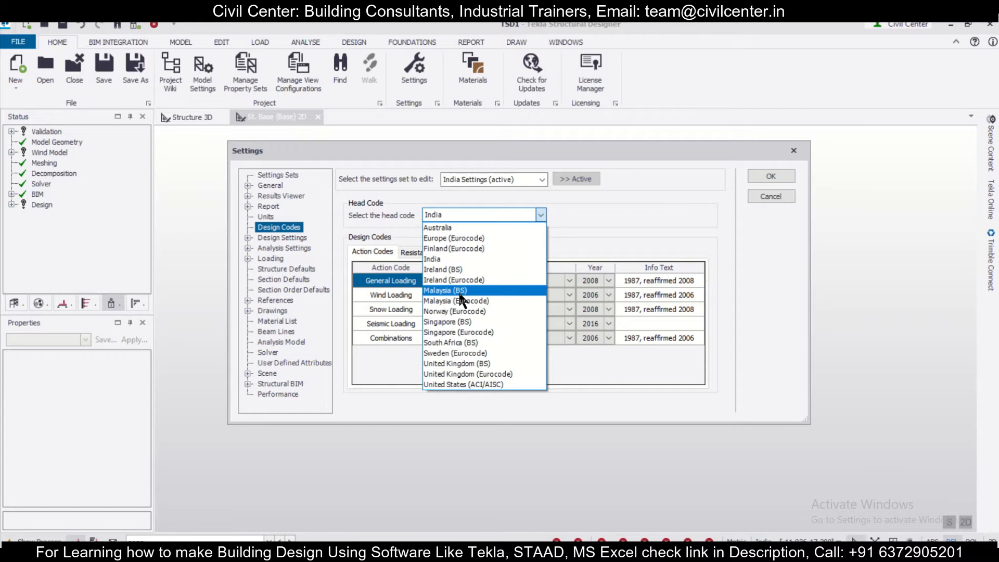
left_click(471, 384)
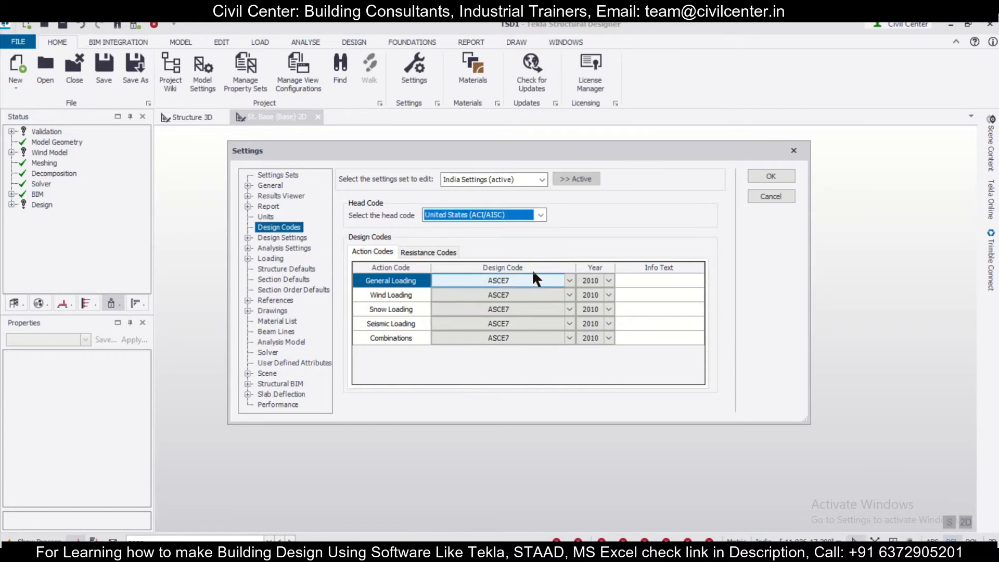
Review the resistance codes and action codes that belong to the United States (ACI/AISC) head code
left_click(541, 179)
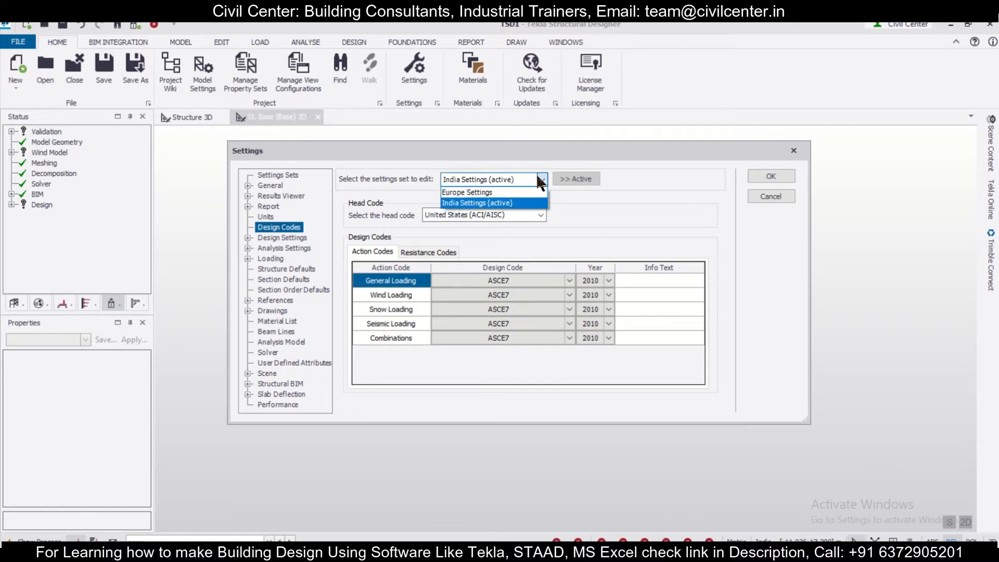
left_click(541, 180)
left_click(428, 251)
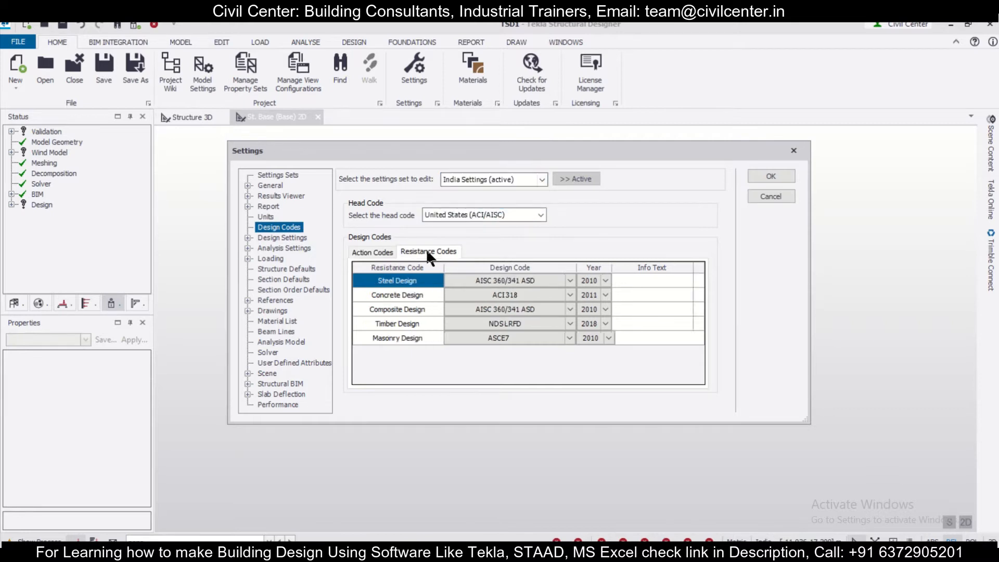
left_click(377, 251)
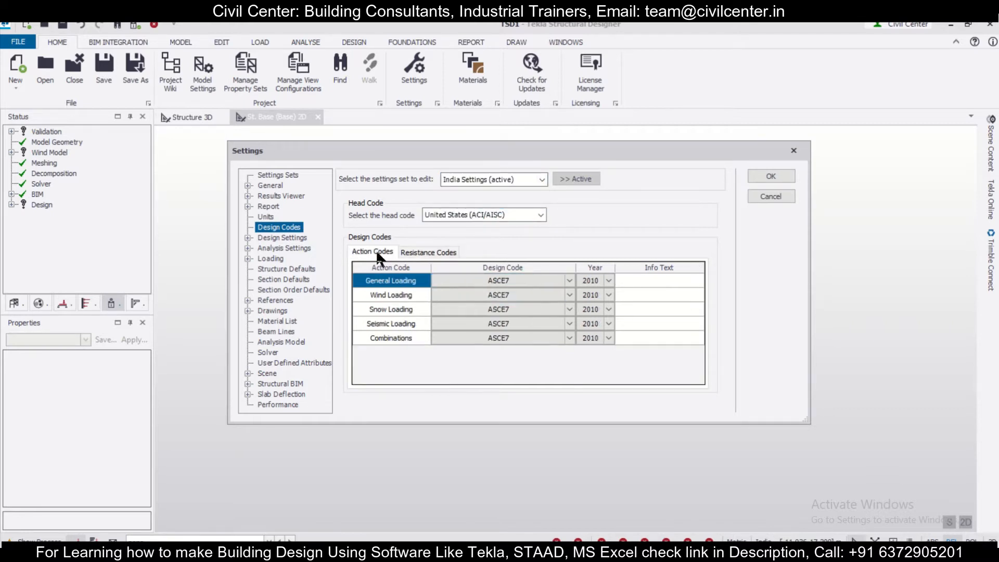
Import the USA Metric settings set and make it the active set
left_click(279, 175)
left_click(468, 188)
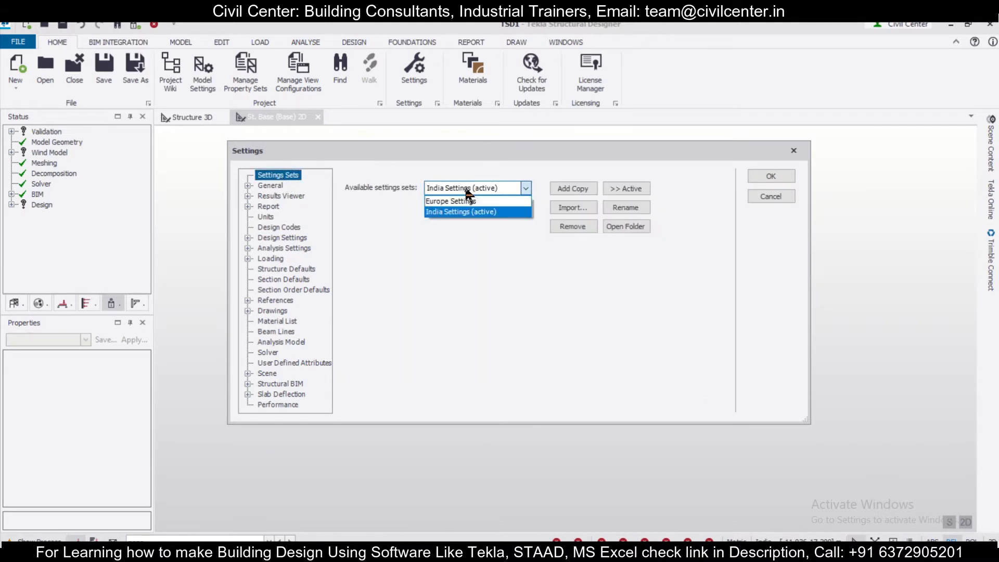
left_click(466, 189)
left_click(466, 190)
left_click(466, 190)
left_click(571, 206)
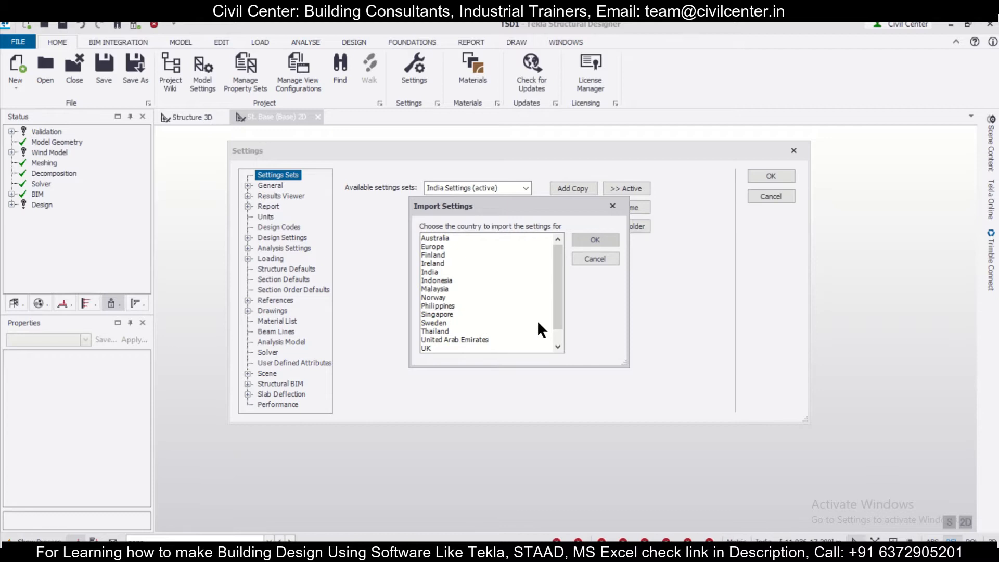
left_click_drag(557, 312, 564, 326)
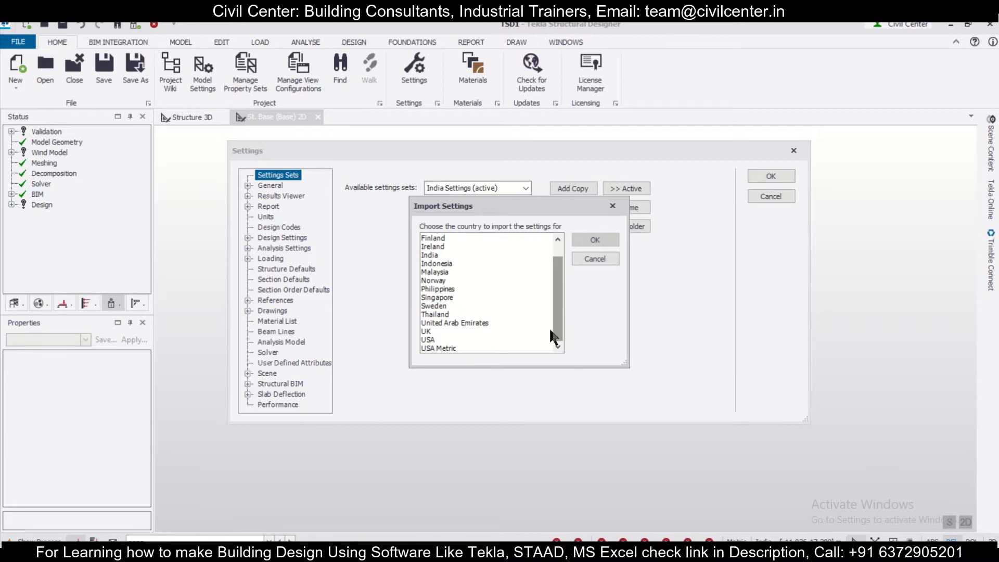
left_click(451, 347)
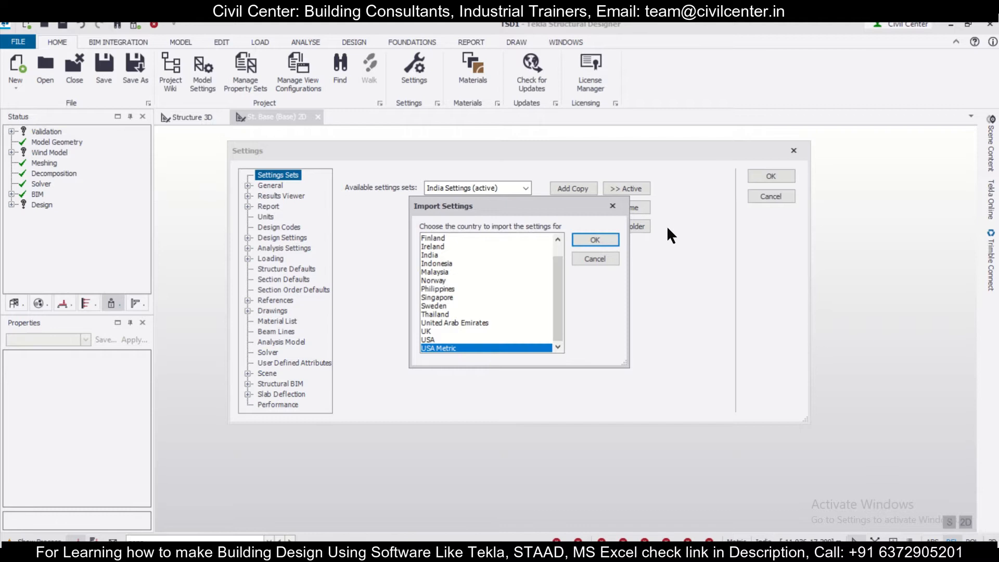
left_click(604, 242)
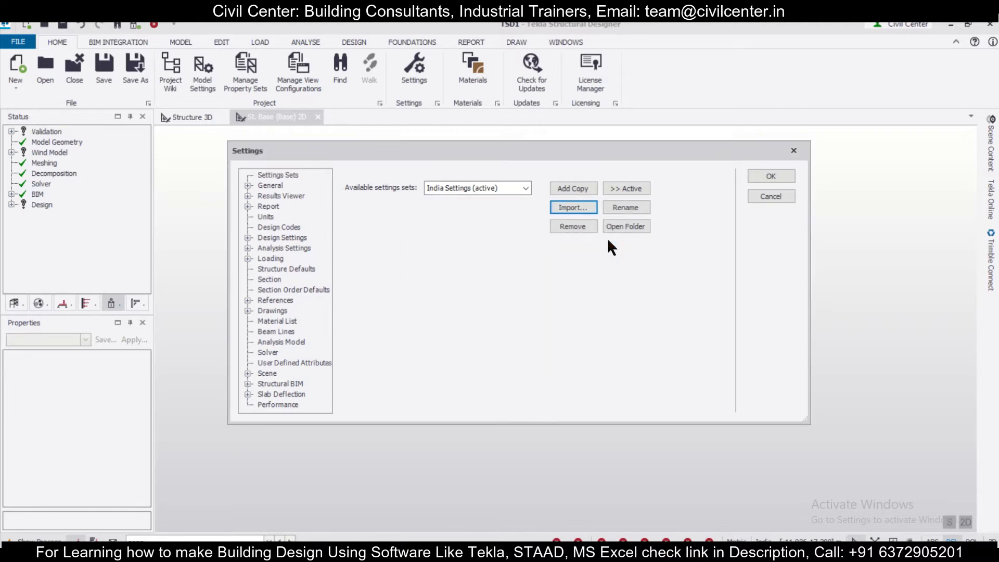
left_click(623, 187)
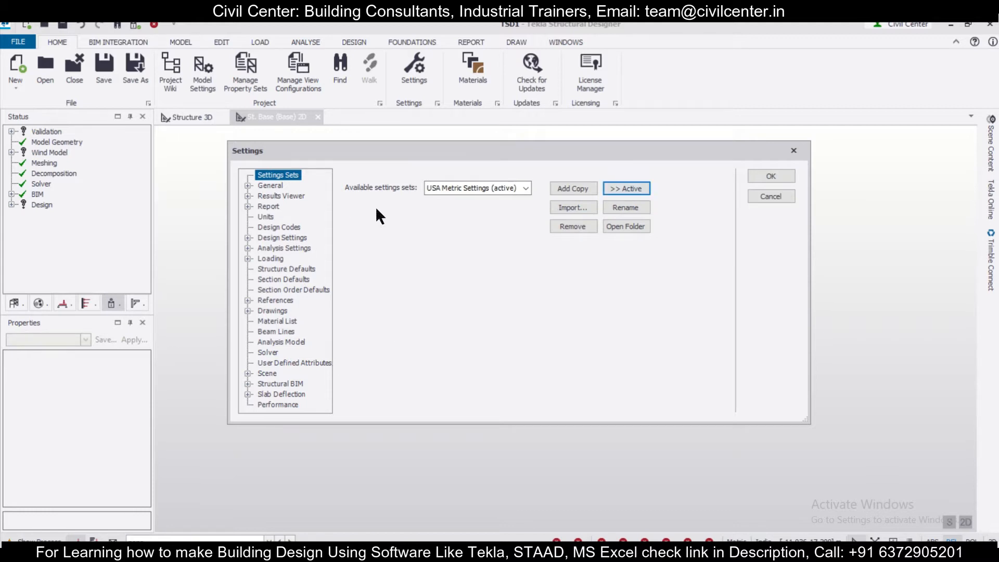
Check the design codes and preferred language of the USA Metric settings set and accept the settings
left_click(273, 225)
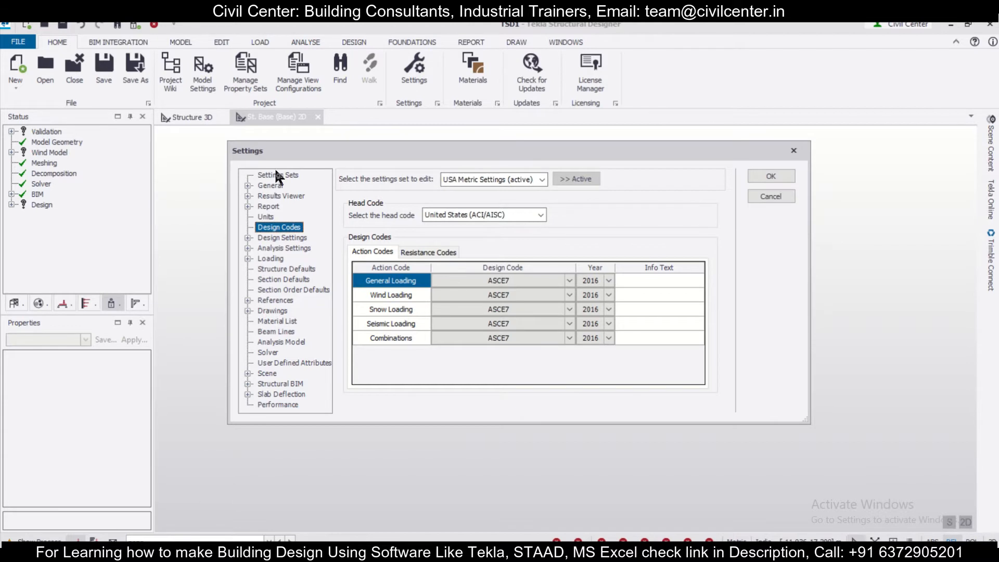
double_click(270, 184)
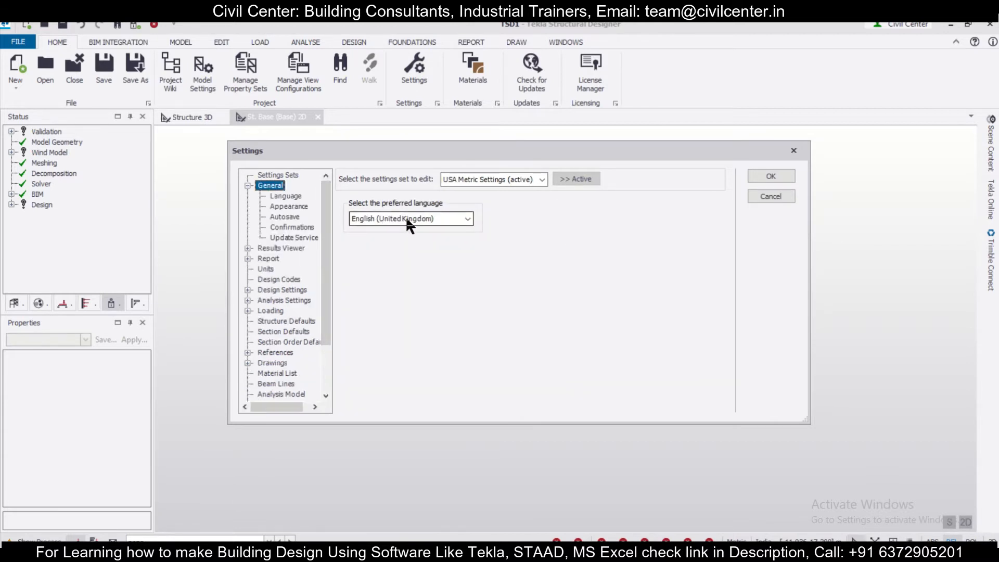
left_click(273, 176)
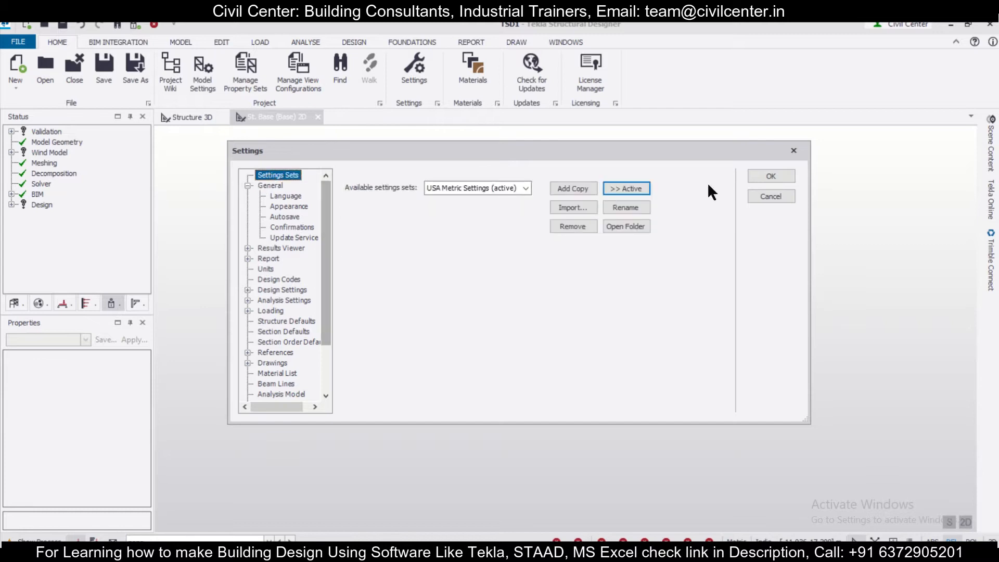
left_click(771, 177)
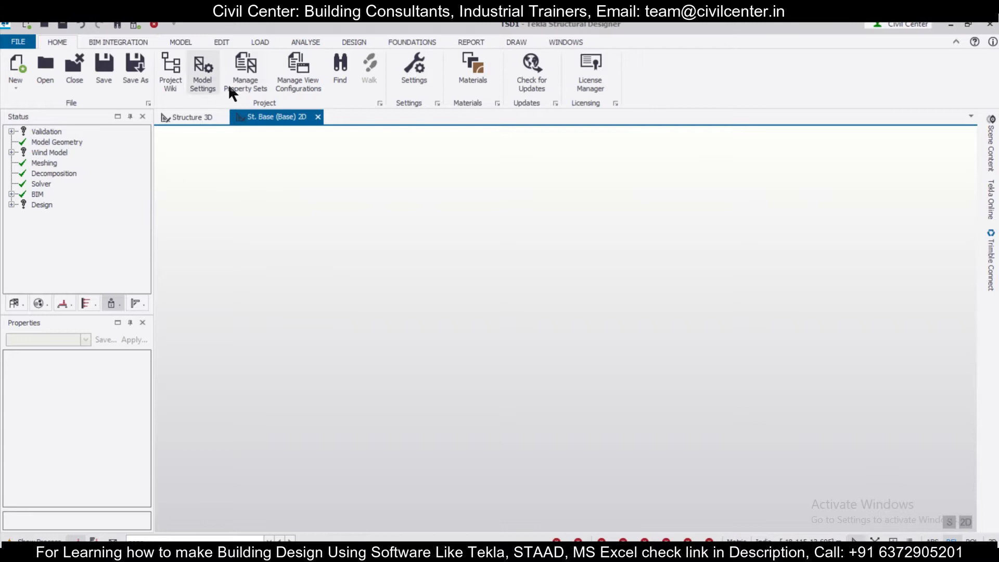
Set the current model's head code to United States (ACI/AISC) in the model settings and apply it
left_click(204, 74)
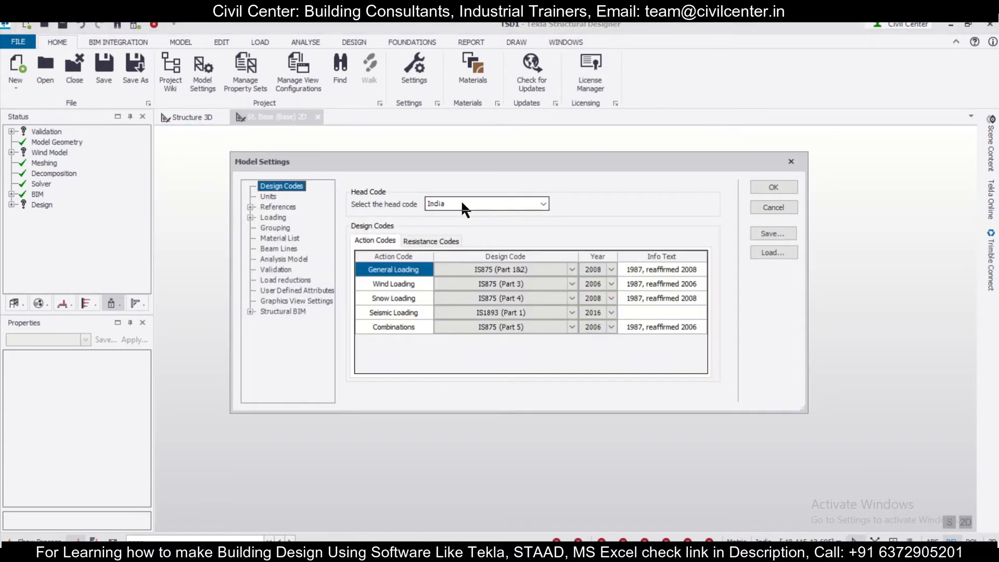
left_click(462, 199)
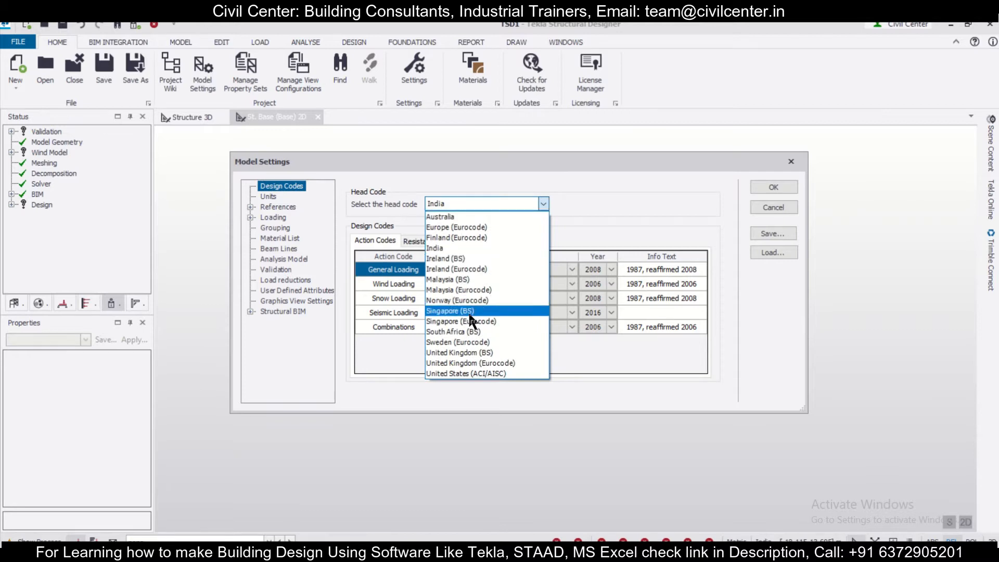
left_click(474, 373)
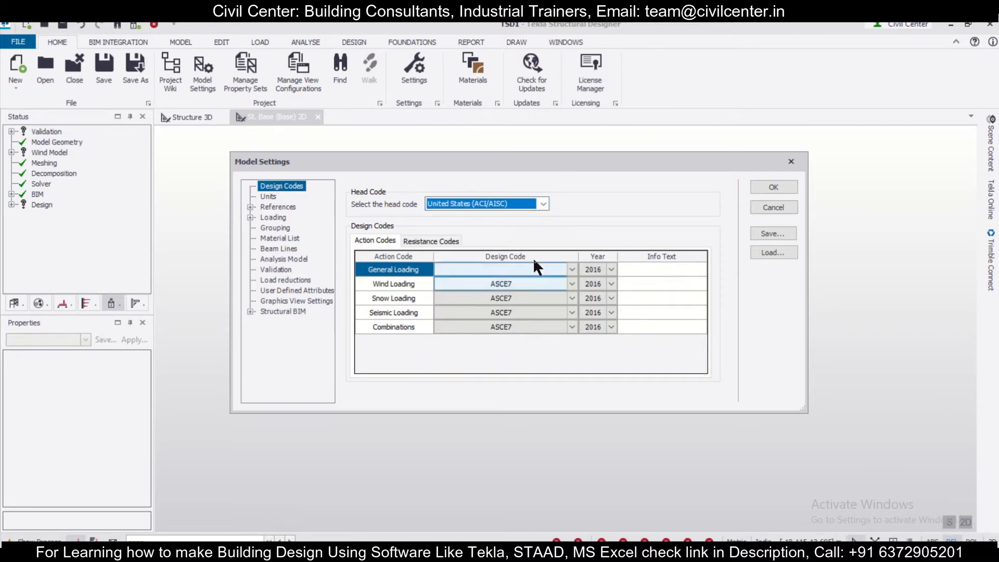
left_click(542, 202)
left_click(503, 374)
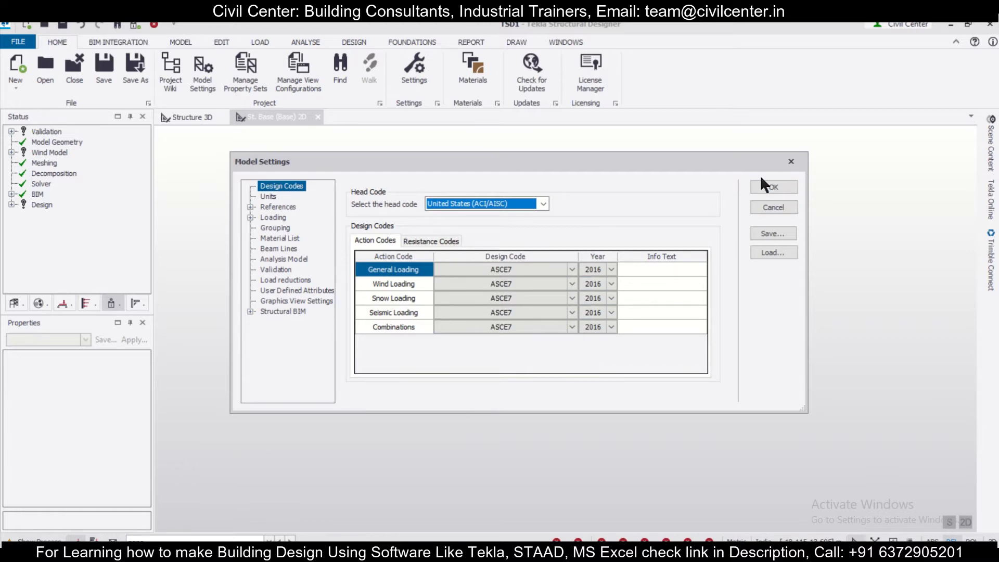
left_click(753, 186)
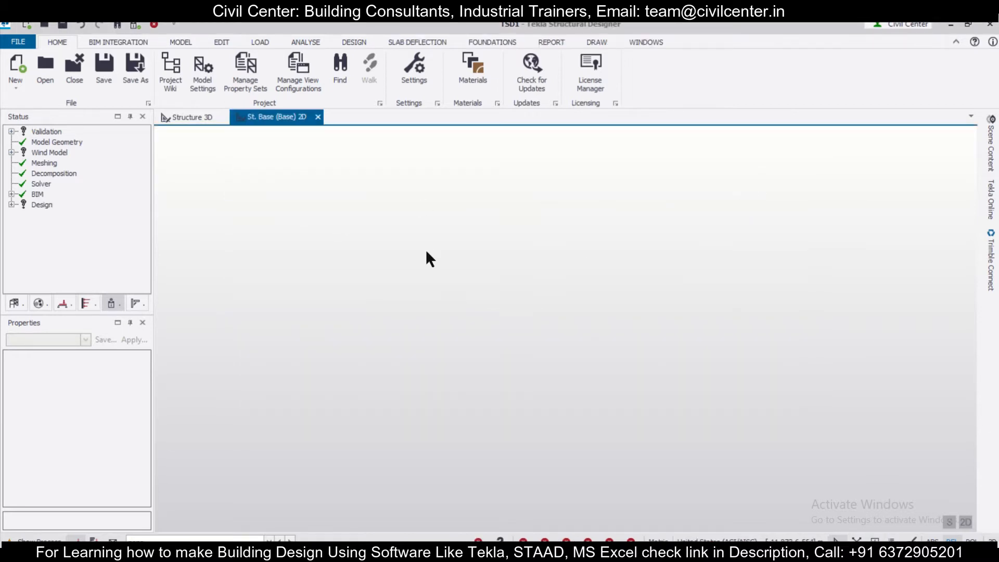
Open the loadcases and review the type and settings of the Dead, Services and Imposed loadcases
left_click(261, 42)
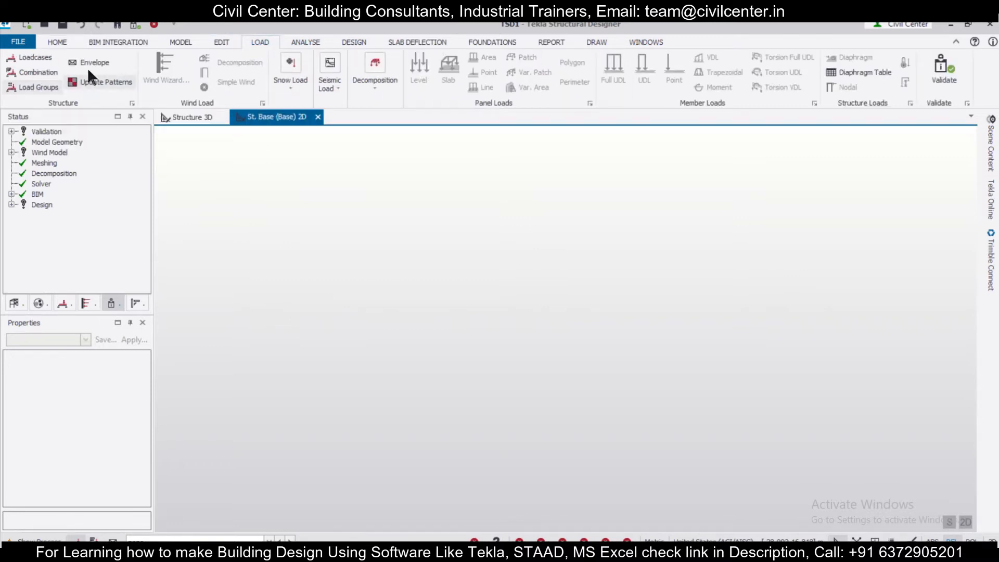
left_click(34, 56)
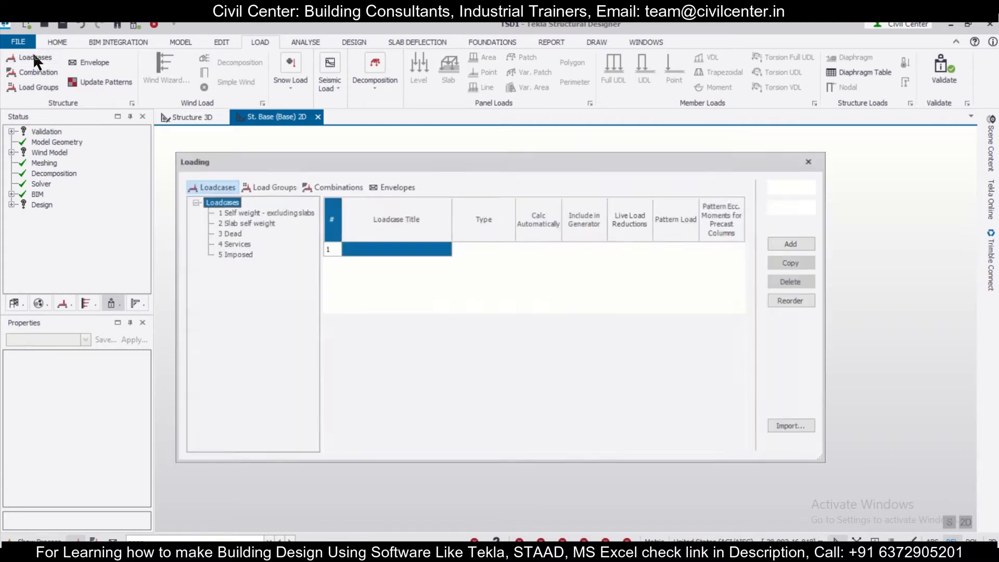
left_click(230, 234)
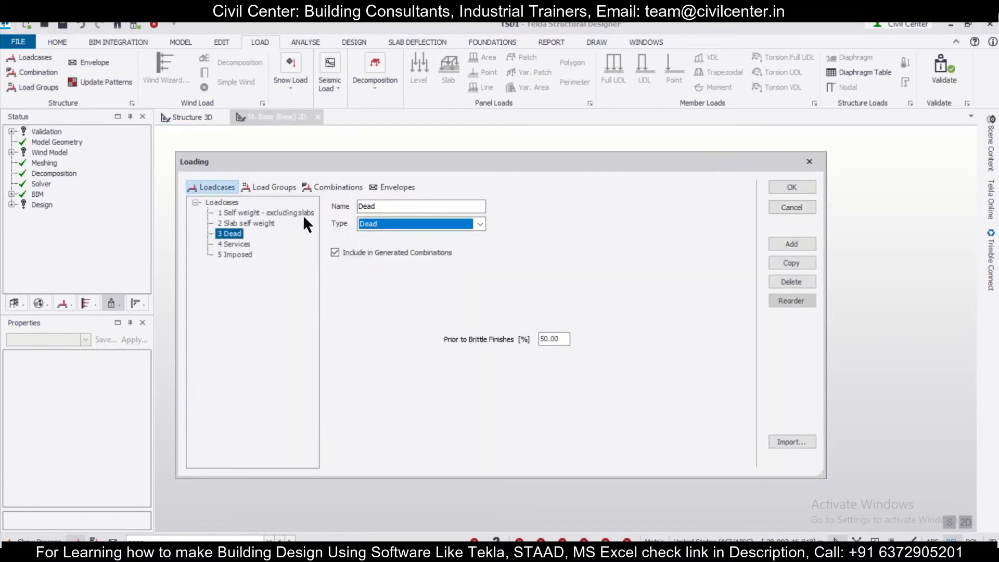
left_click(245, 244)
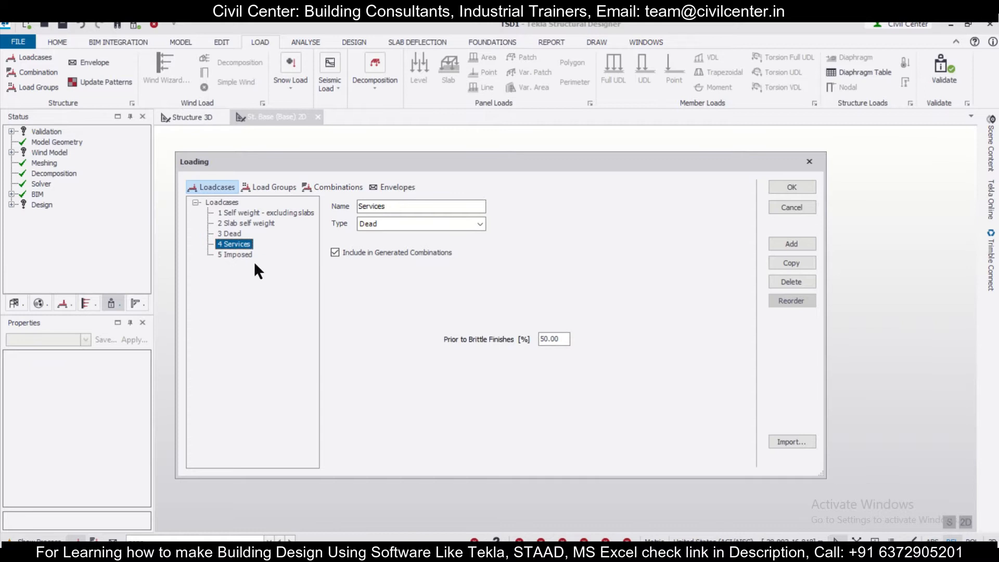
left_click(239, 255)
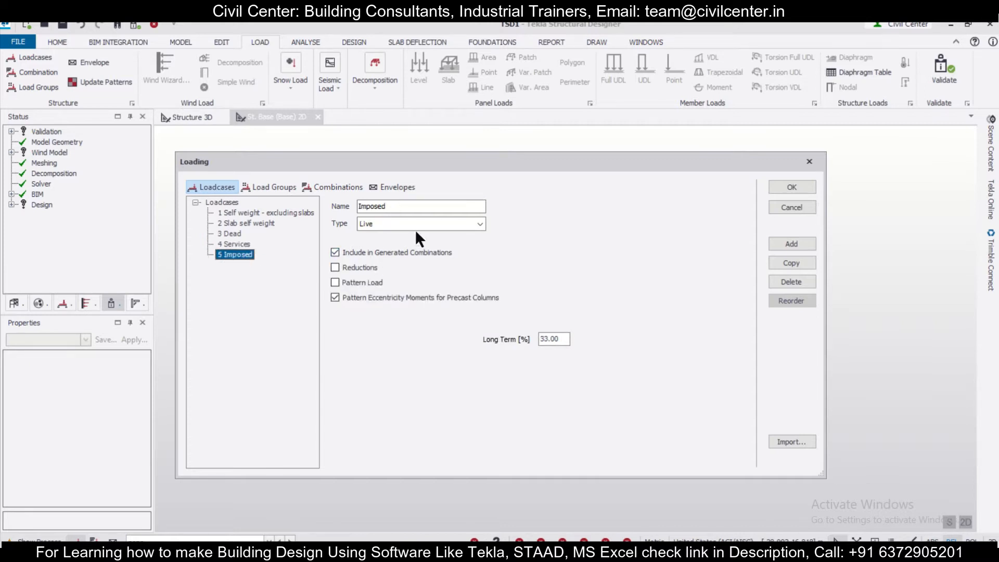
Copy the Imposed loadcase and delete the original Imposed loadcase
left_click(366, 207)
left_click(796, 263)
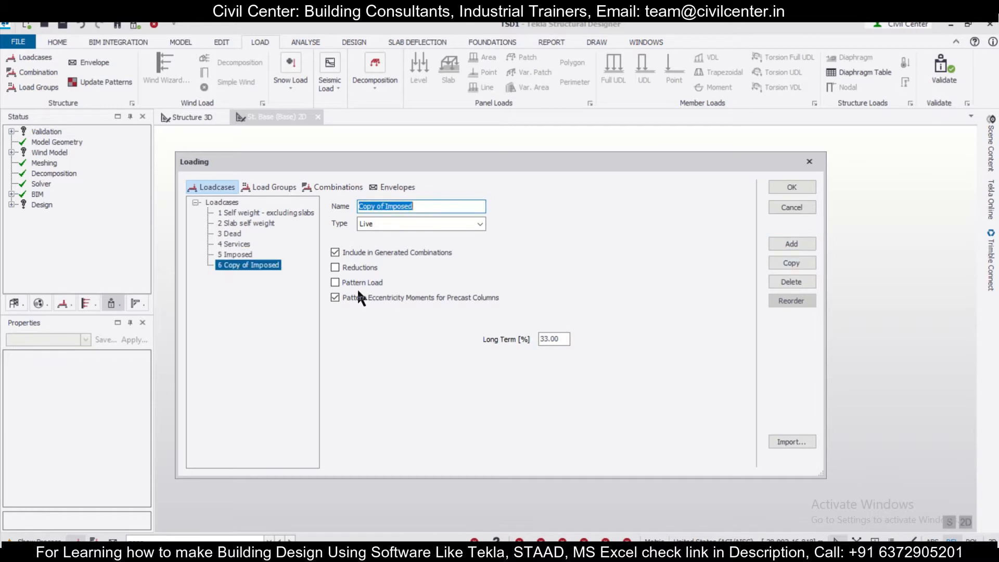
left_click(238, 255)
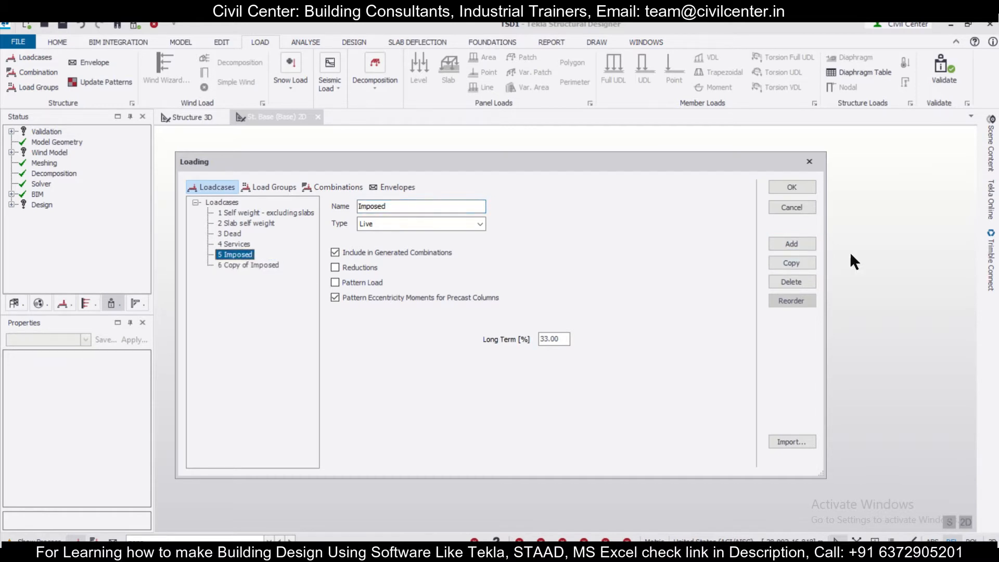
left_click(801, 277)
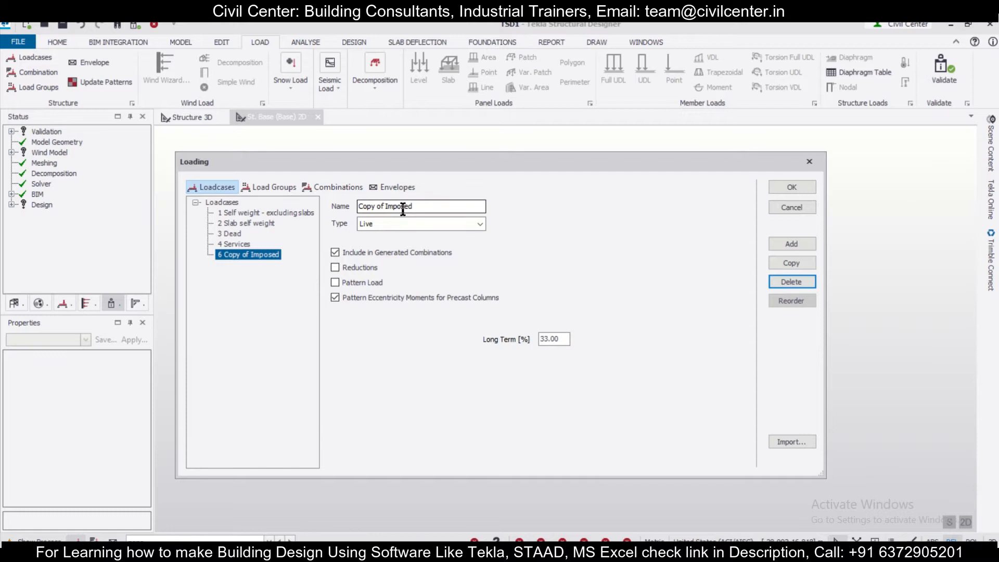
Rename the copied loadcase as Roof Imposed, set its type to Roof Live, and check it alongside the Services and Dead loadcases
left_click_drag(482, 206, 197, 227)
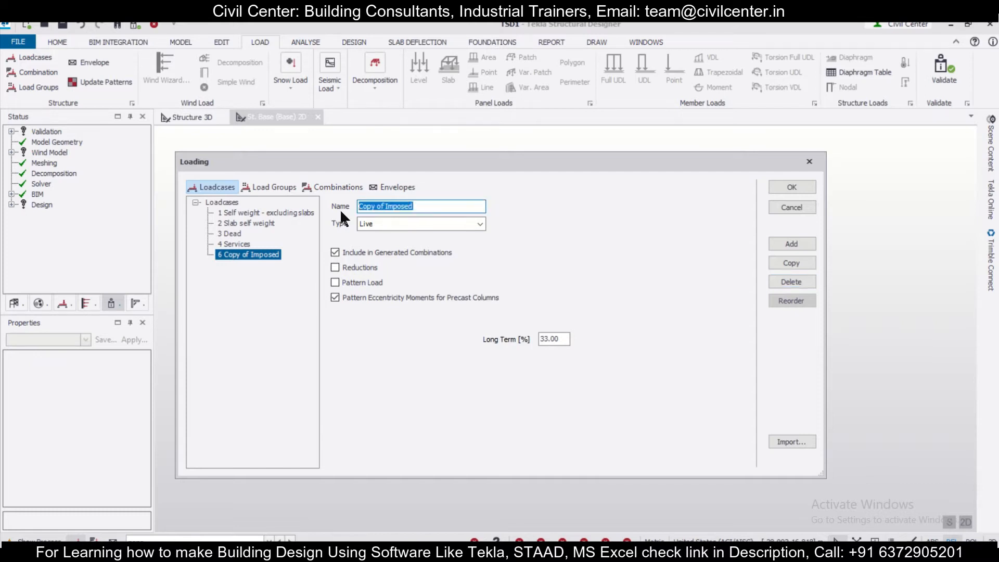
type("Roof")
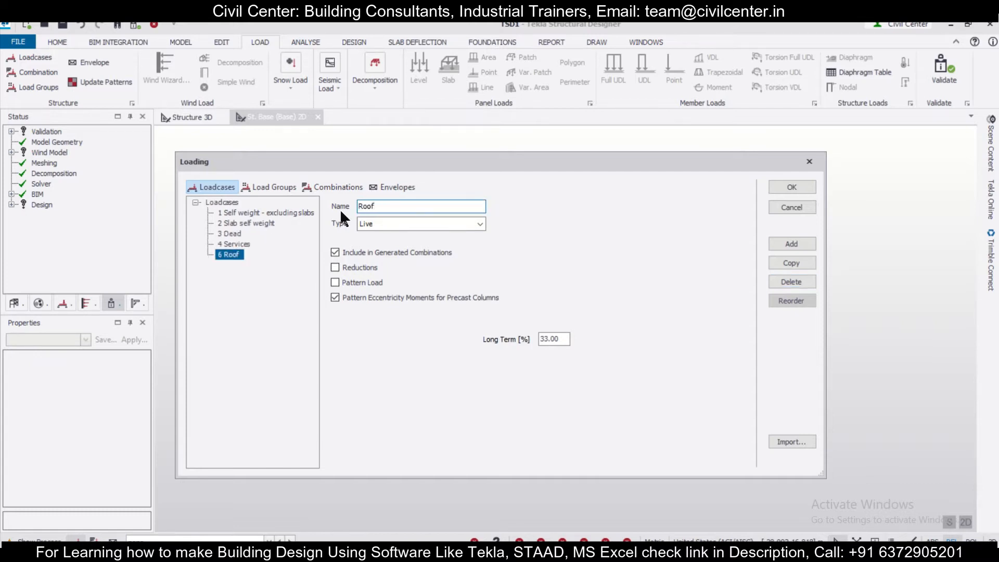
type(" Imposed")
left_click(390, 219)
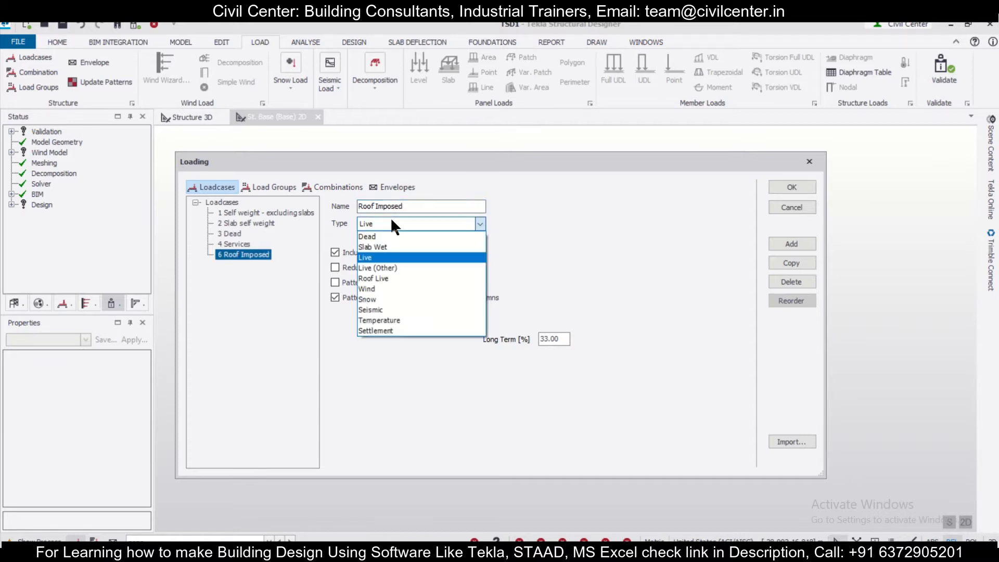
left_click(408, 278)
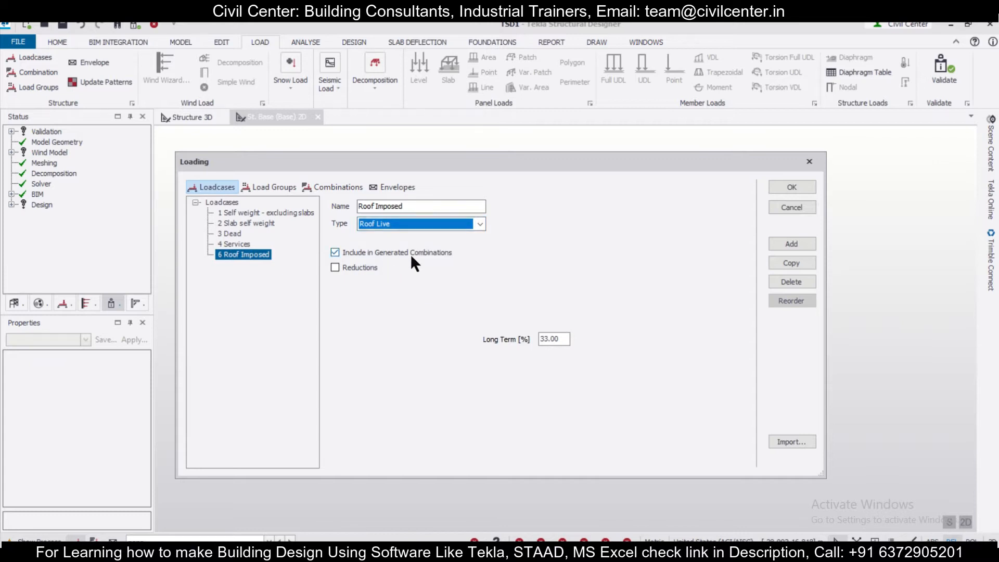
left_click(243, 246)
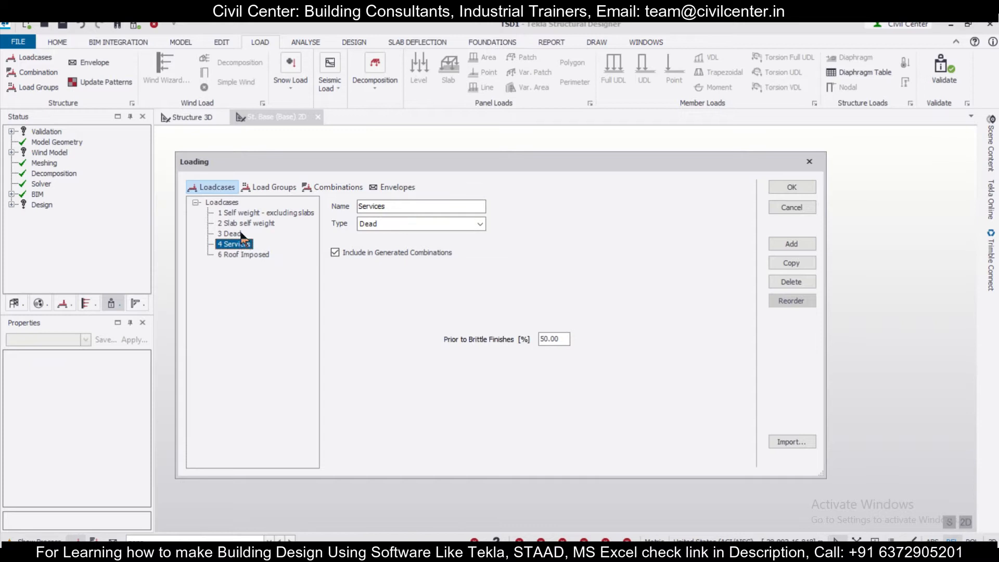
left_click(241, 233)
left_click(249, 253)
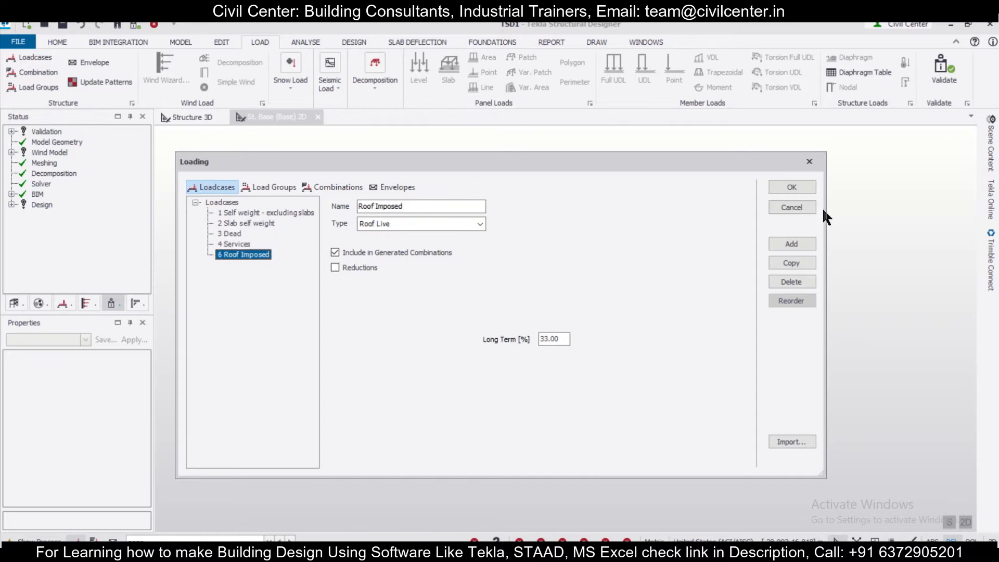
Start the combination generator with the Operating scenario and go through the ASD and LRFD combinations and service factors to the NL settings
left_click(327, 186)
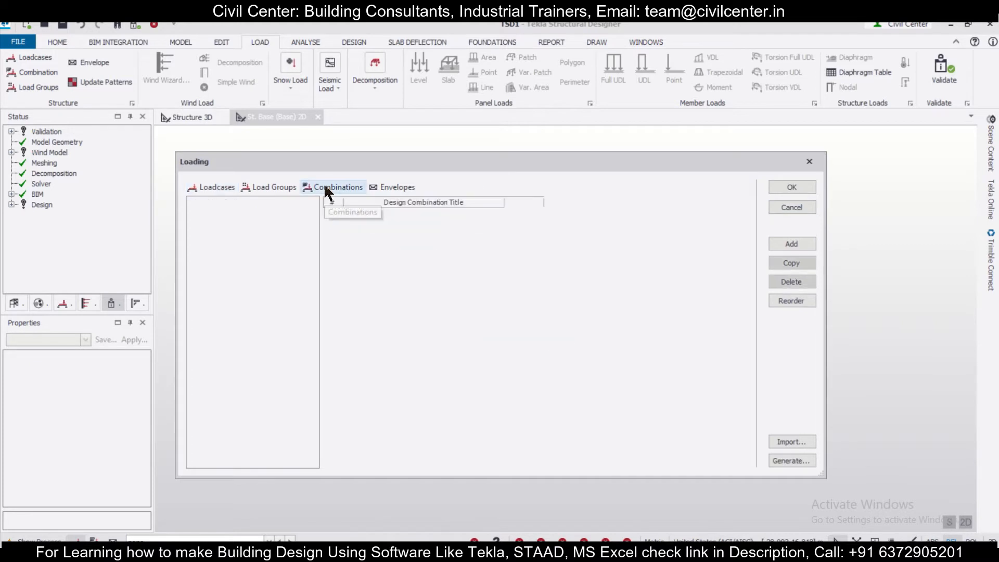
left_click(797, 463)
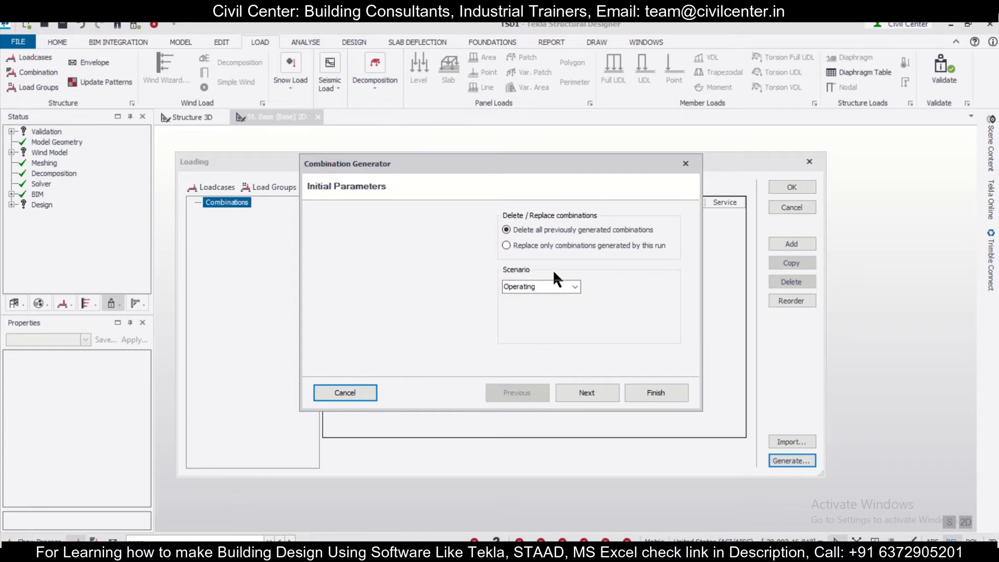
left_click(582, 393)
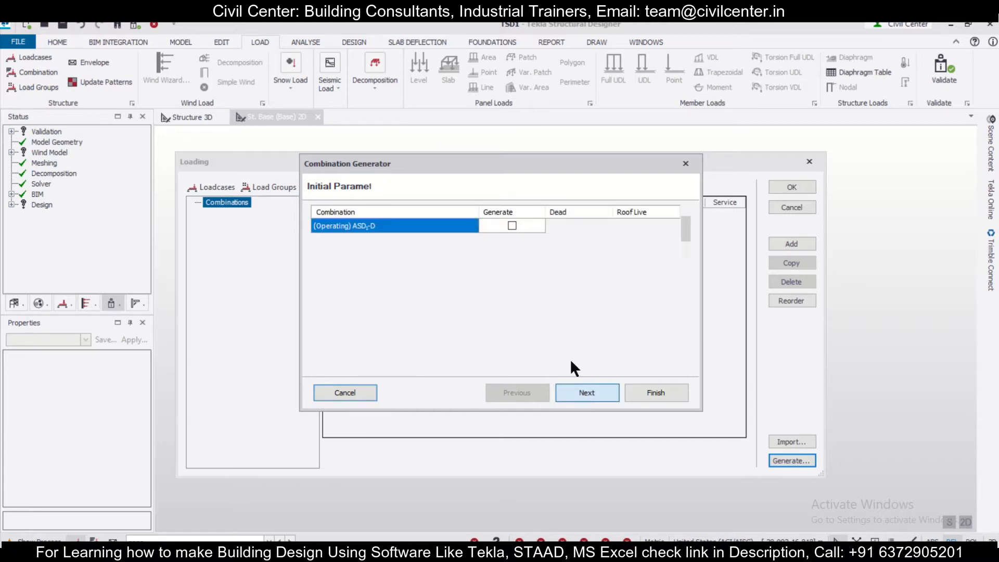
scroll(536, 233, "down", 2)
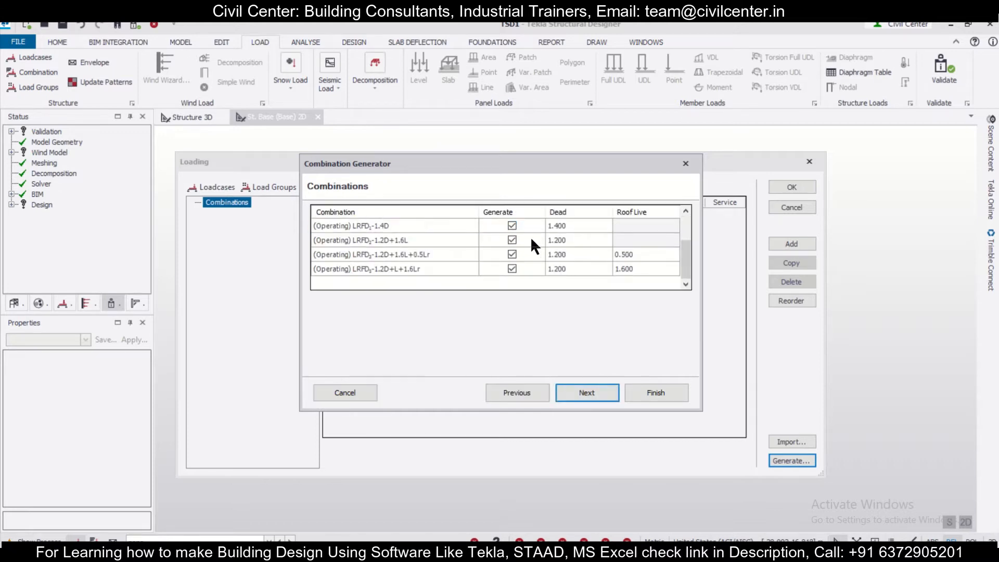
scroll(511, 253, "up", 2)
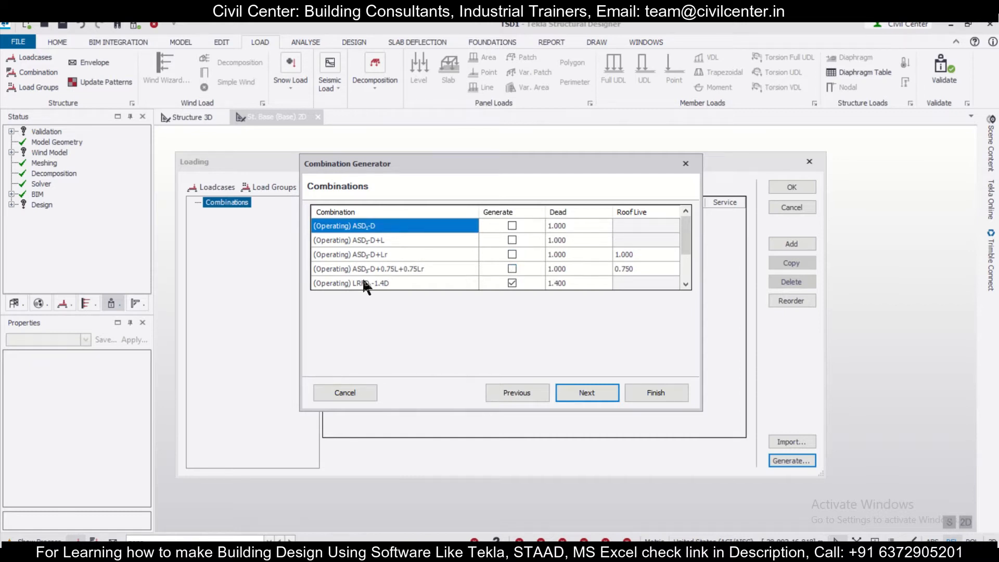
scroll(367, 285, "down", 2)
scroll(510, 255, "up", 2)
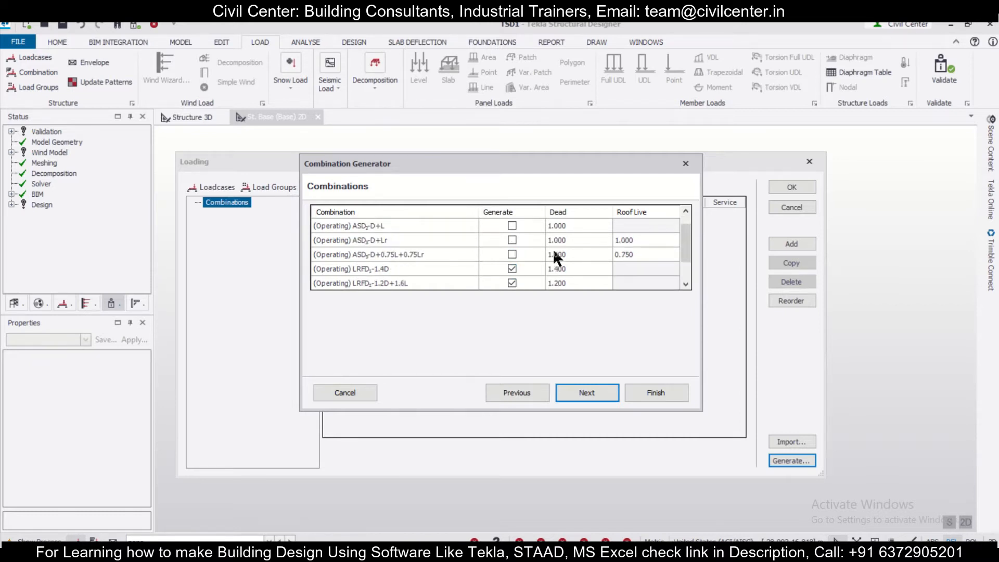
scroll(510, 255, "down", 2)
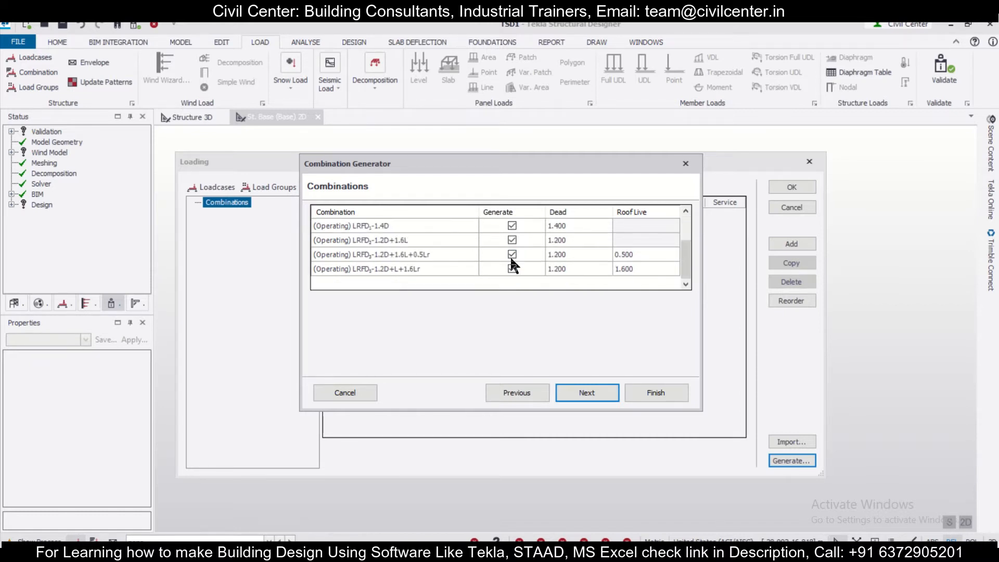
left_click(579, 394)
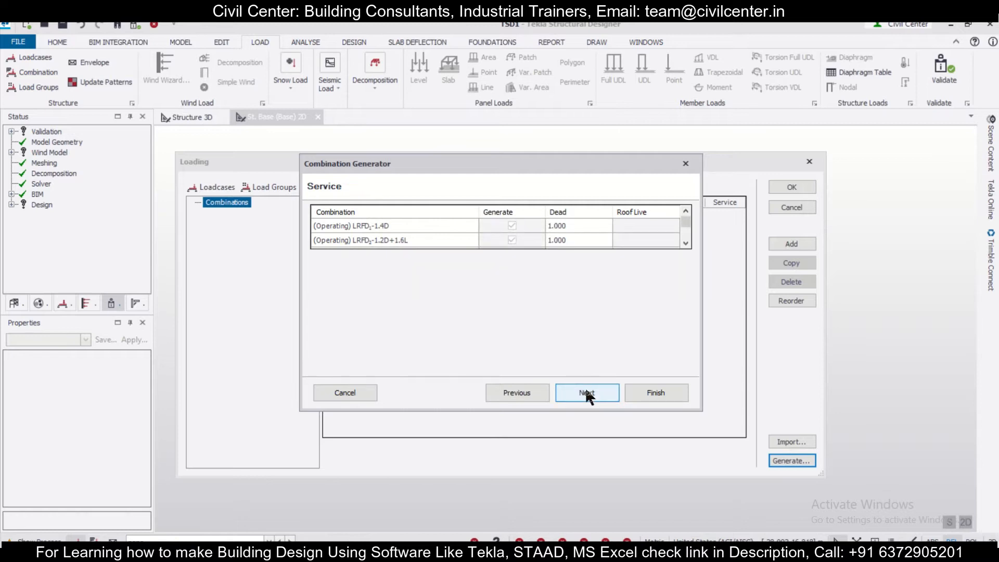
left_click(588, 391)
Include NL in the Dir1+, Dir1-, Dir2+ and Dir2- directions for the Operating LRFD 1.4D combination
left_click(442, 228)
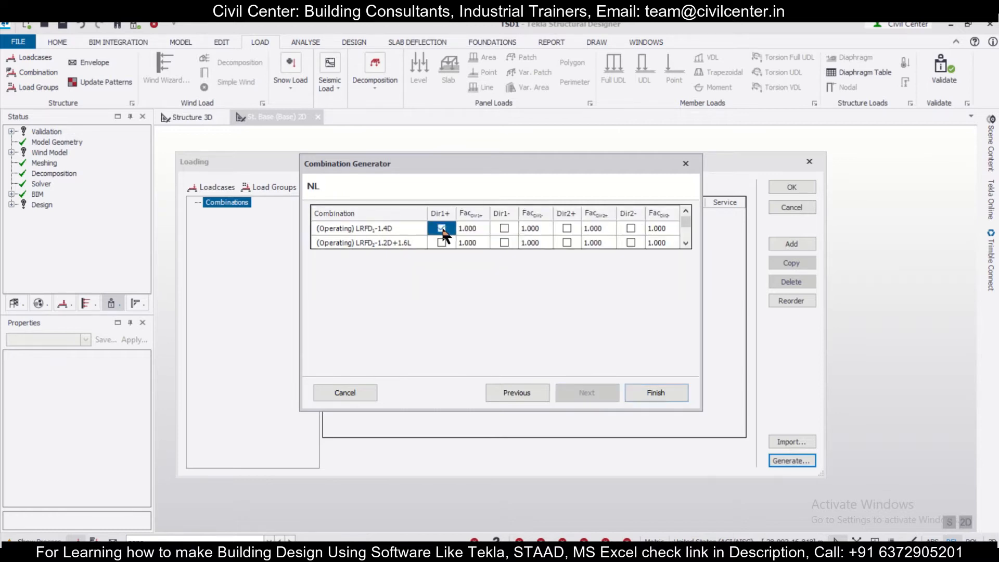
left_click(500, 227)
left_click(566, 228)
left_click(631, 228)
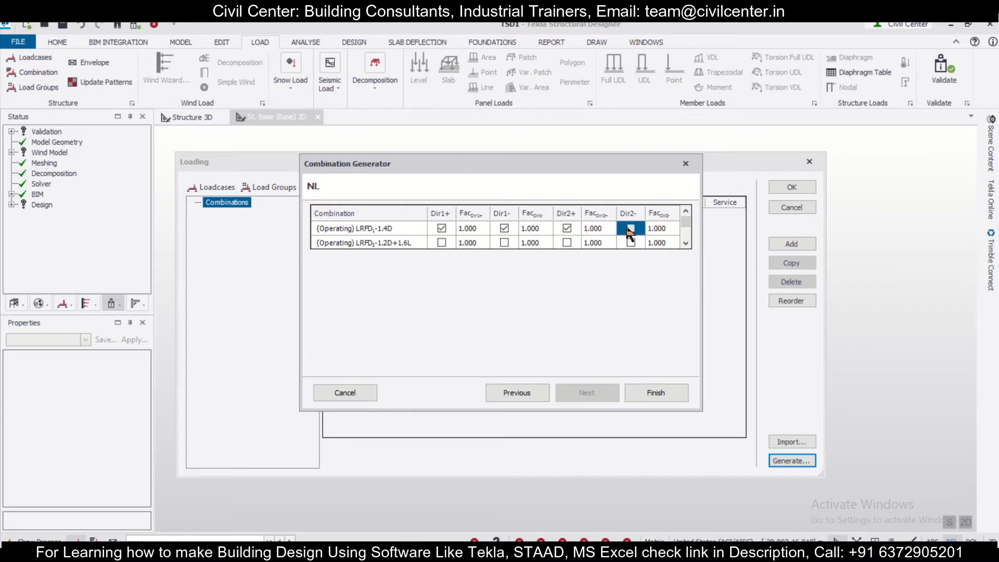
left_click(442, 243)
left_click(440, 244)
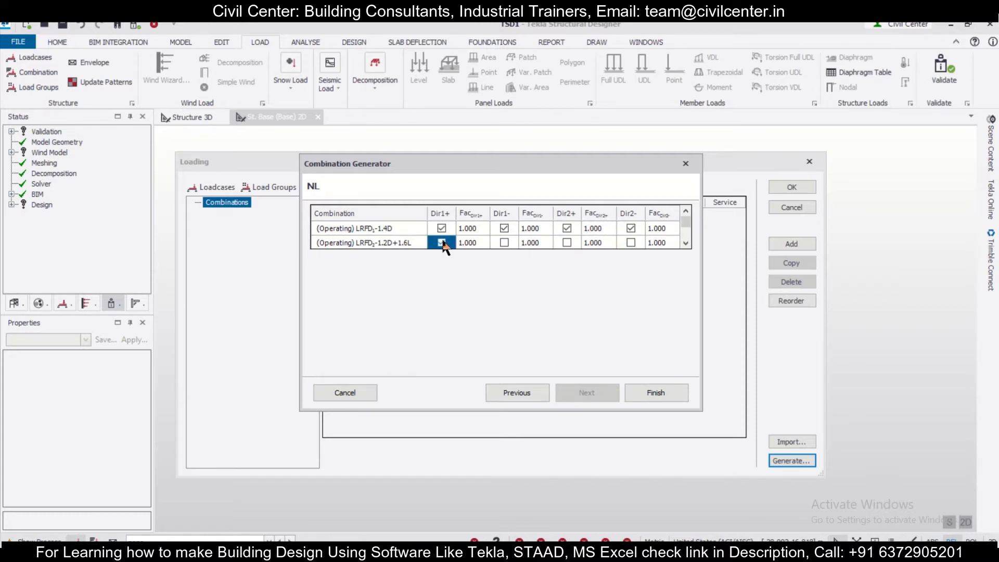
left_click(504, 241)
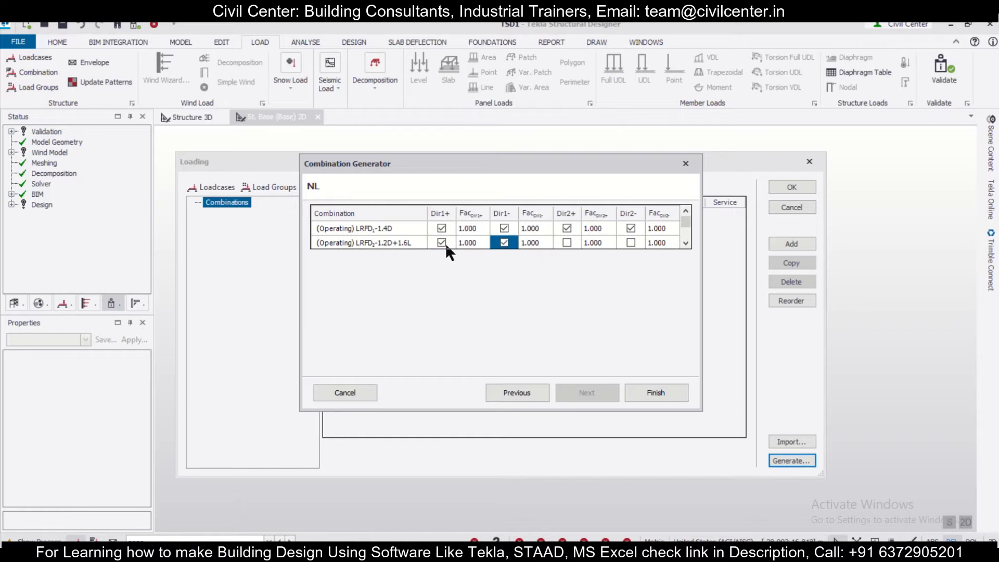
left_click(442, 242)
left_click(442, 242)
left_click(504, 242)
left_click(505, 243)
Generate the design combinations and accept the loading settings
left_click(656, 392)
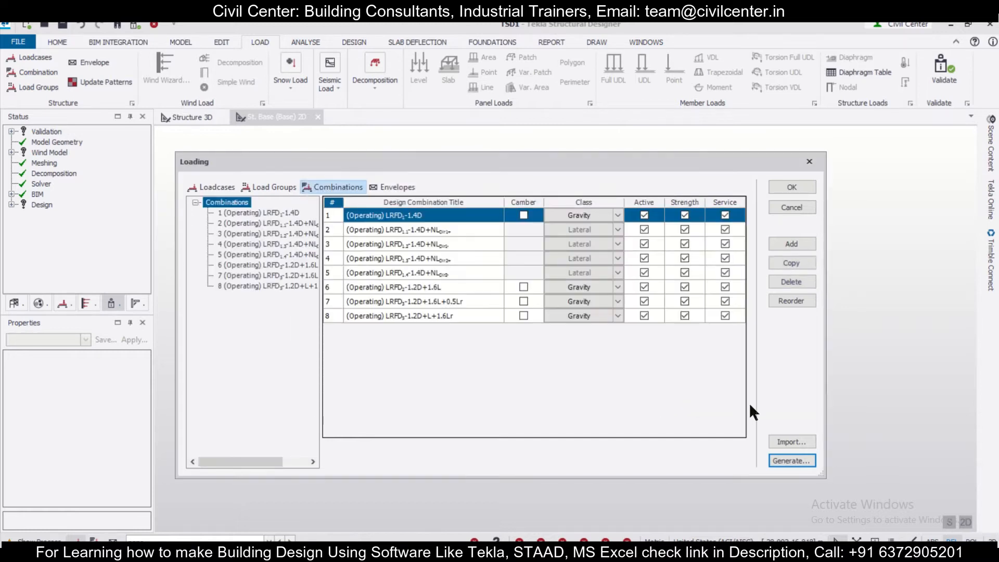
left_click(804, 192)
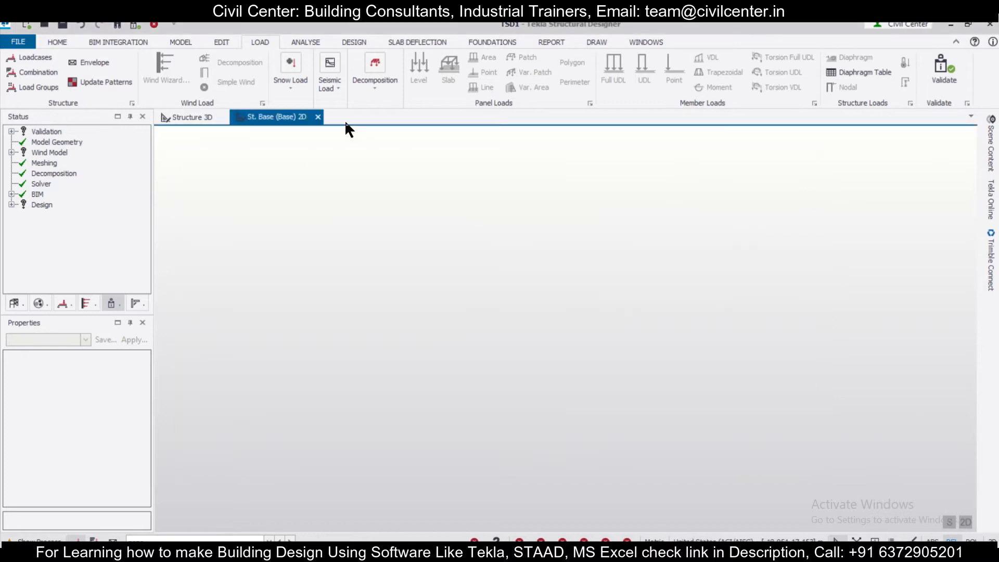
Insert a new construction level below the Base level
left_click(180, 44)
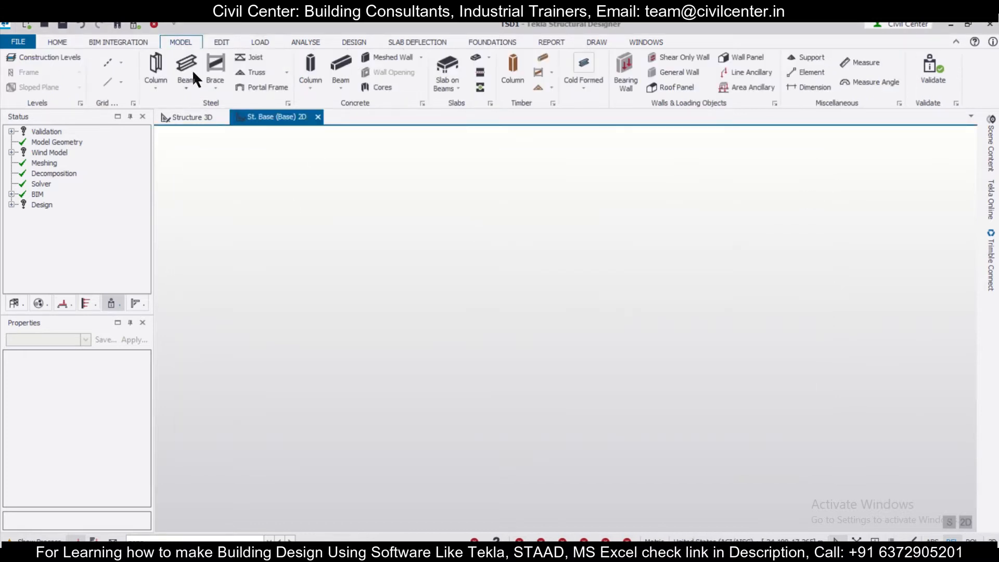
left_click(77, 57)
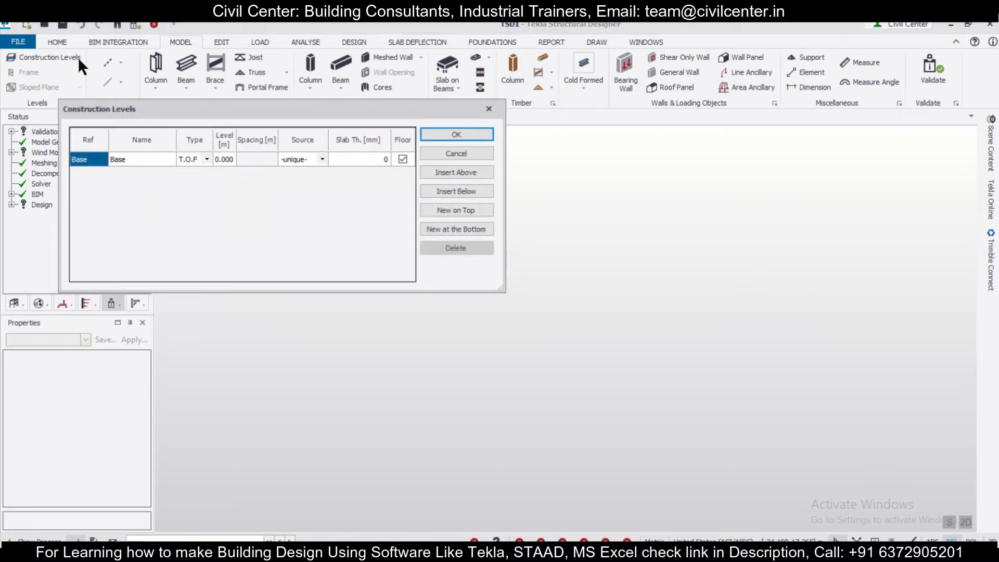
left_click_drag(413, 146, 509, 216)
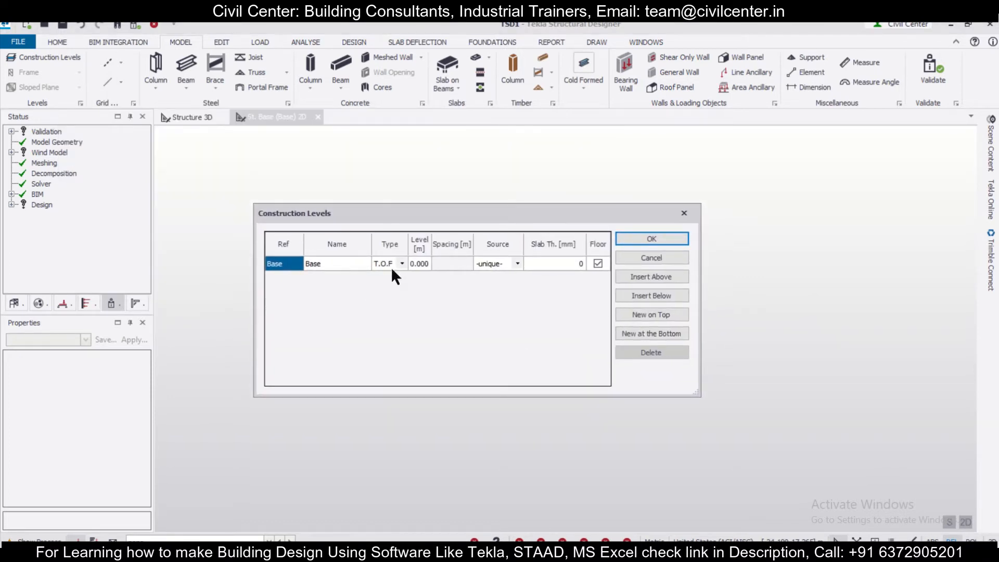
left_click(642, 294)
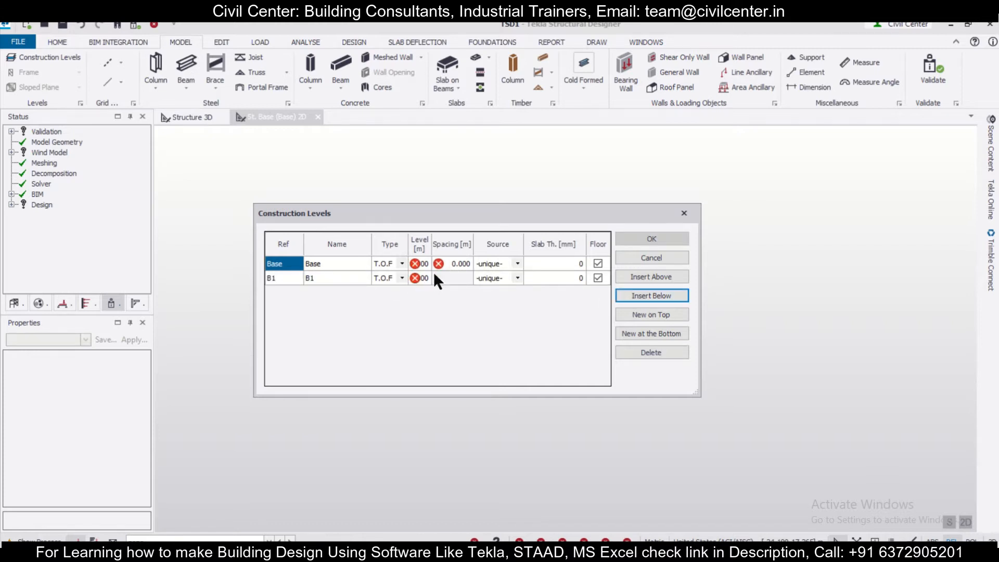
left_click(461, 263)
left_click(423, 264)
Rename the Base construction level as Eaves Level and set its type to T.O.S
left_click(329, 264)
left_click(329, 264)
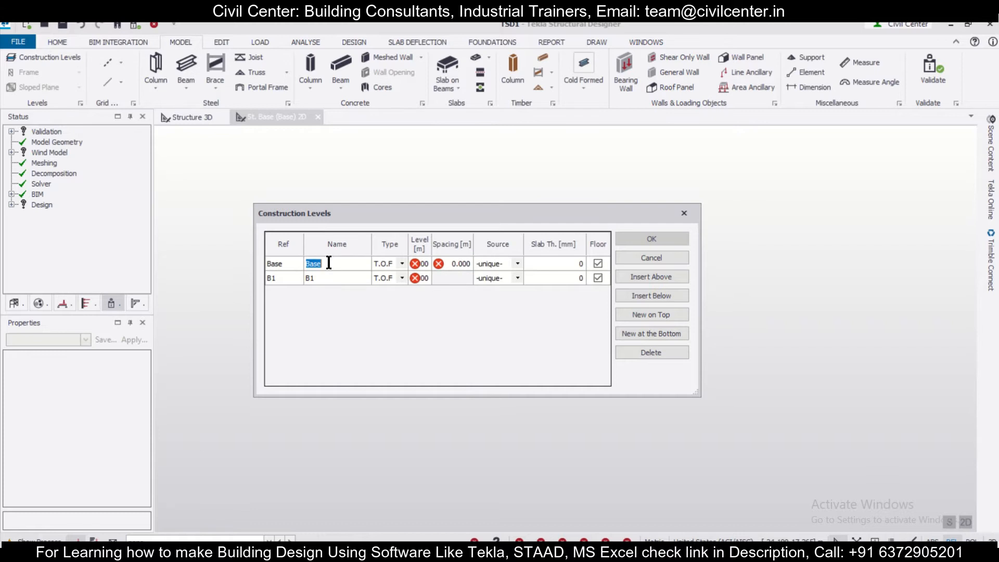
type("Eaves Level")
left_click(402, 264)
left_click(395, 276)
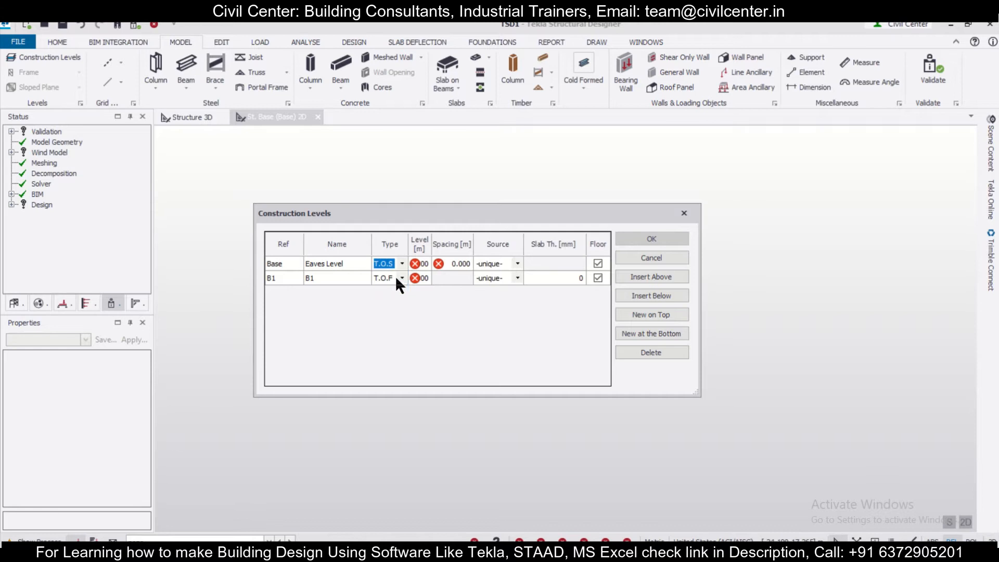
Set the Eaves Level's spacing to 3 m and stop treating it as a floor
left_click(458, 262)
type("3")
key("Return")
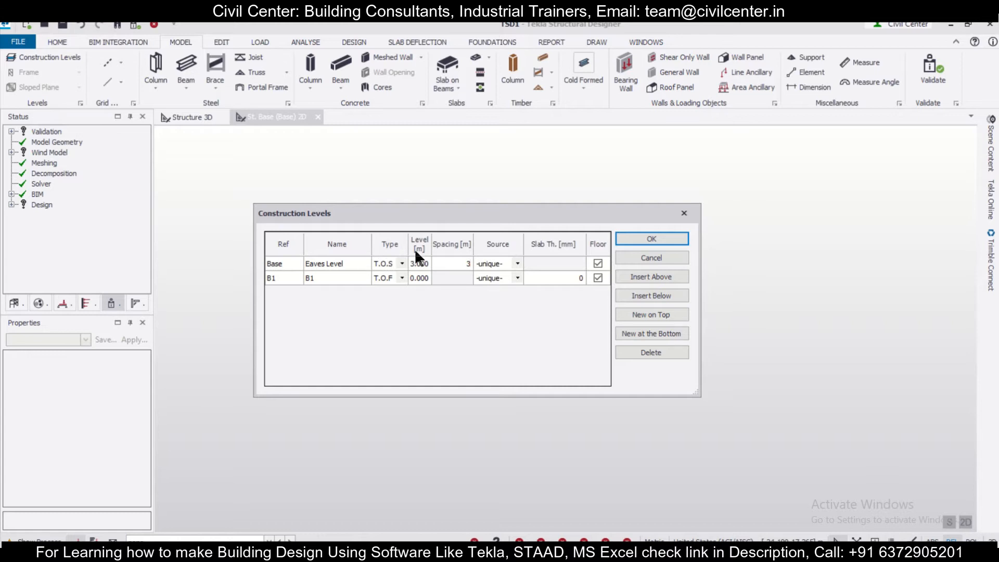
left_click(599, 263)
left_click(354, 267)
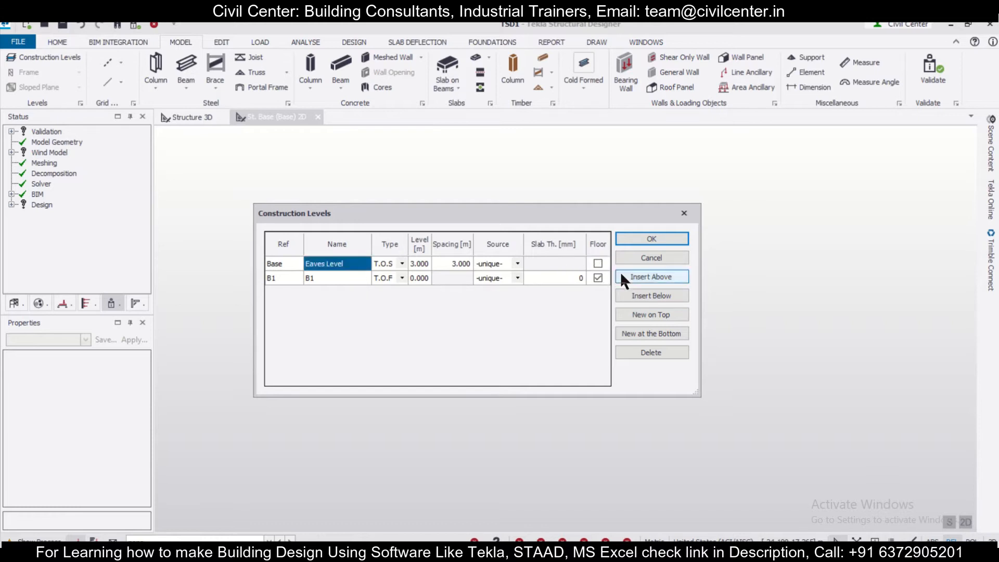
Insert a construction level above Eaves Level, name it Apex Level and accept the levels
left_click(632, 274)
left_click(328, 264)
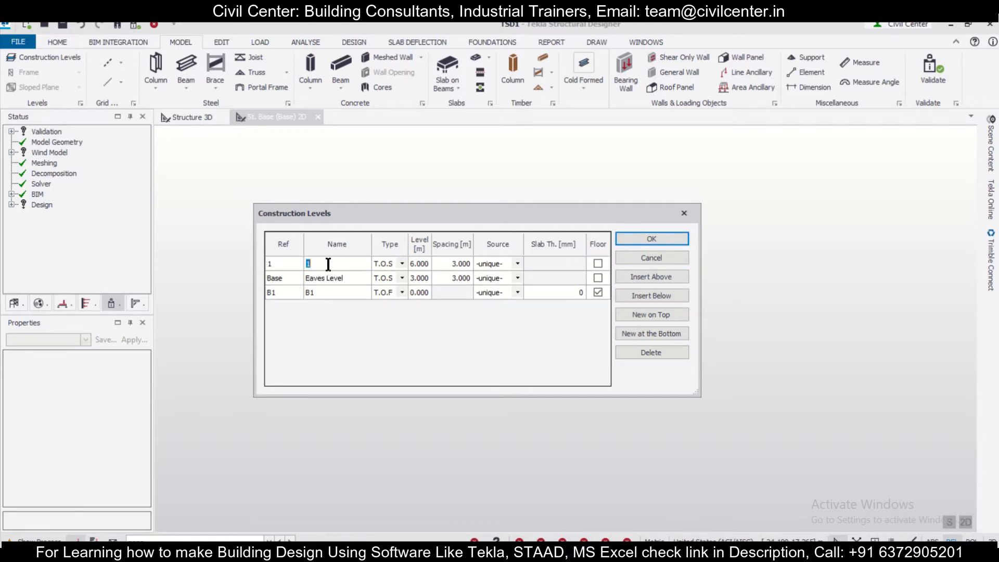
type("Apex Level")
left_click(641, 239)
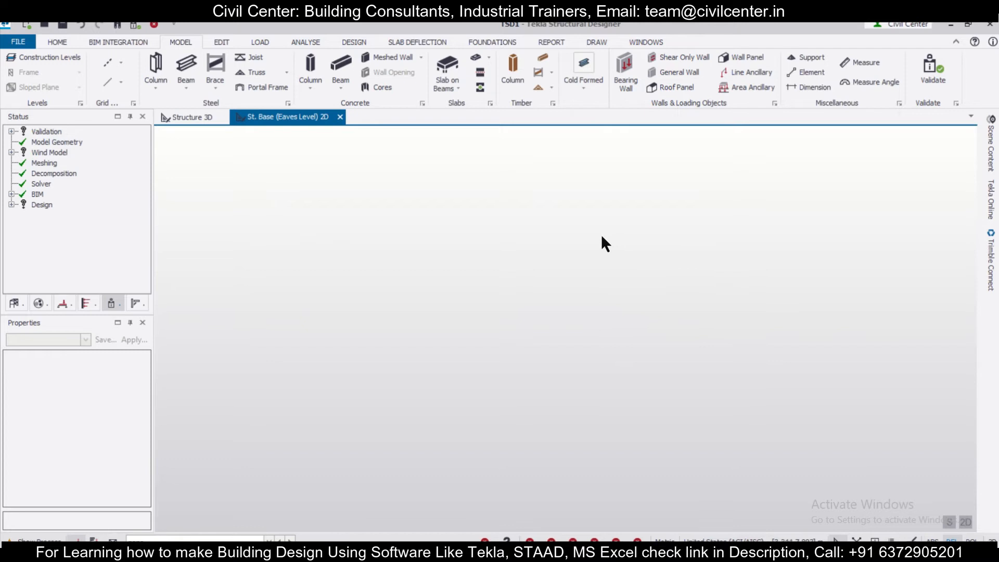
Set the Apex Level's spacing to 1.2 m in the construction levels and accept the change
left_click(57, 57)
left_click(463, 264)
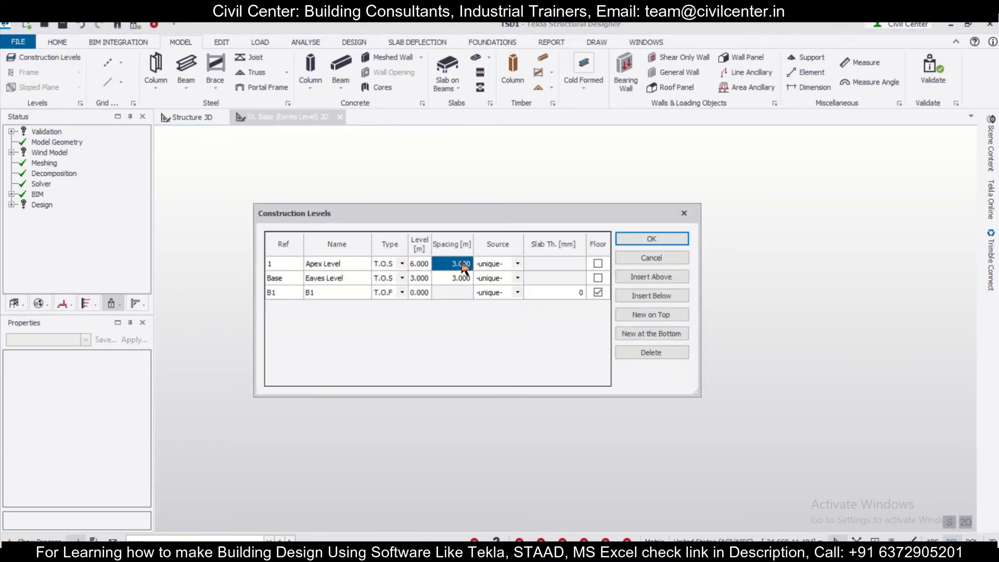
left_click(462, 265)
type("1.2")
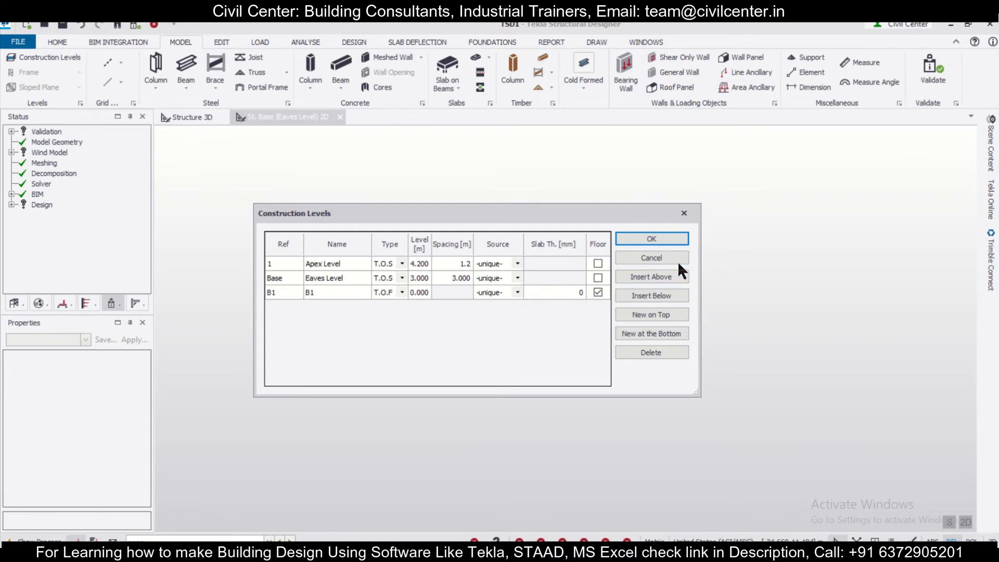
left_click(667, 238)
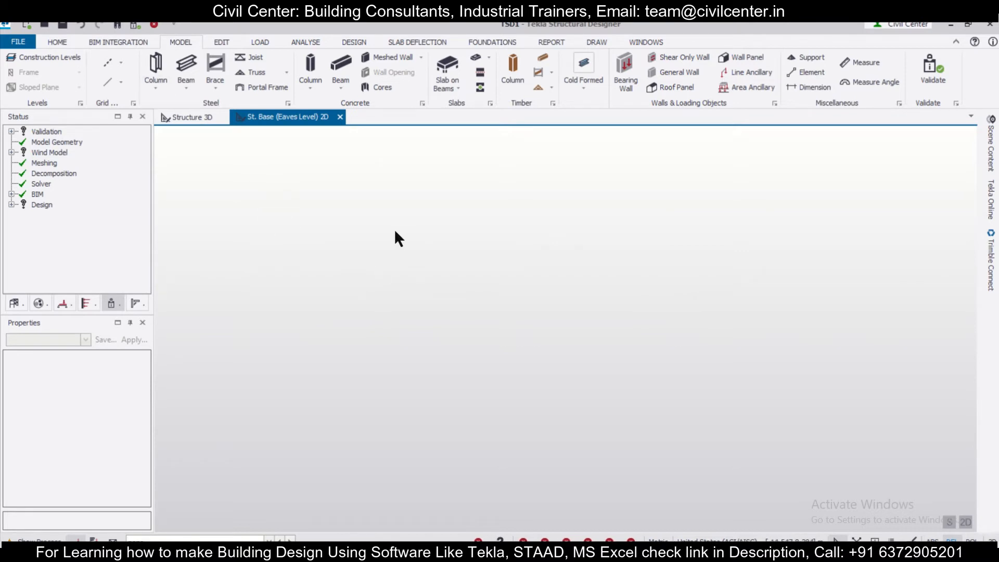
Start a rectangular grid on all levels from the origin, with 3 regular bays of 3 m in the X direction
left_click(120, 61)
left_click(157, 138)
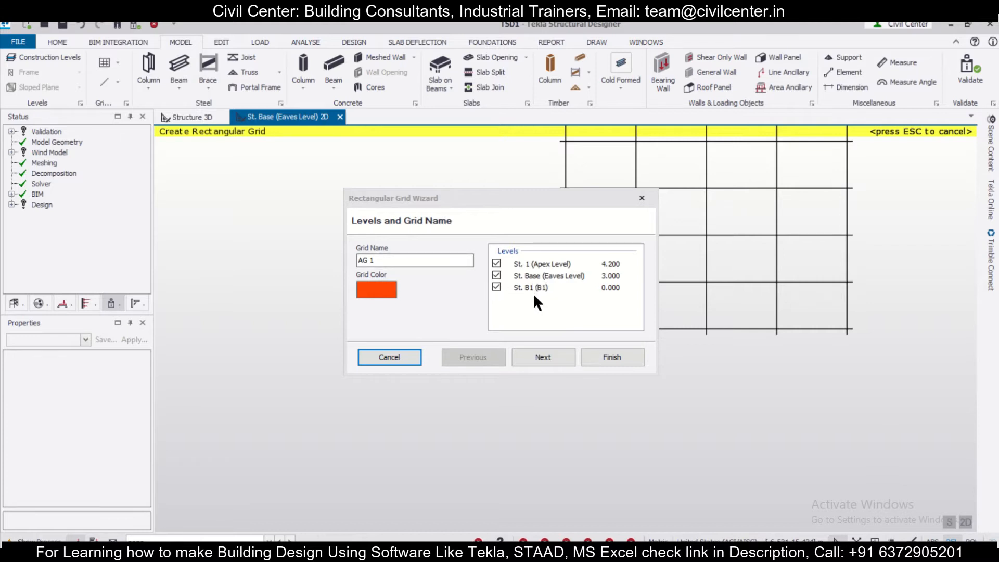
left_click(542, 356)
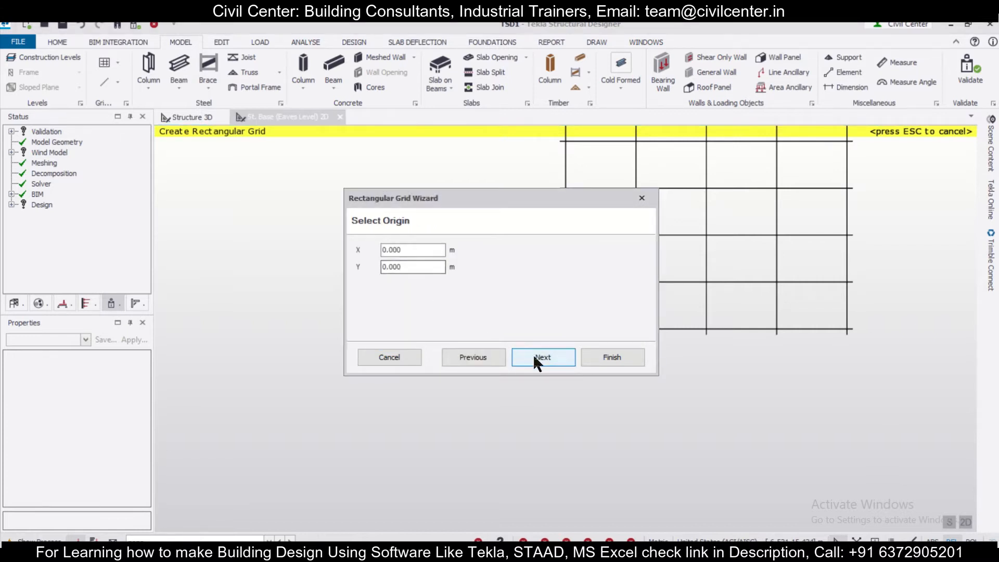
left_click(536, 357)
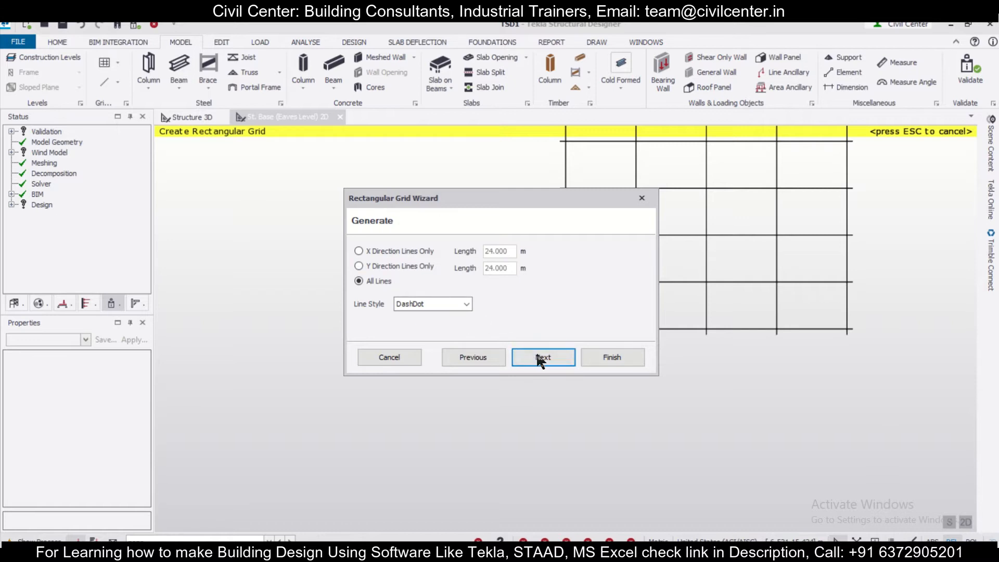
left_click(532, 352)
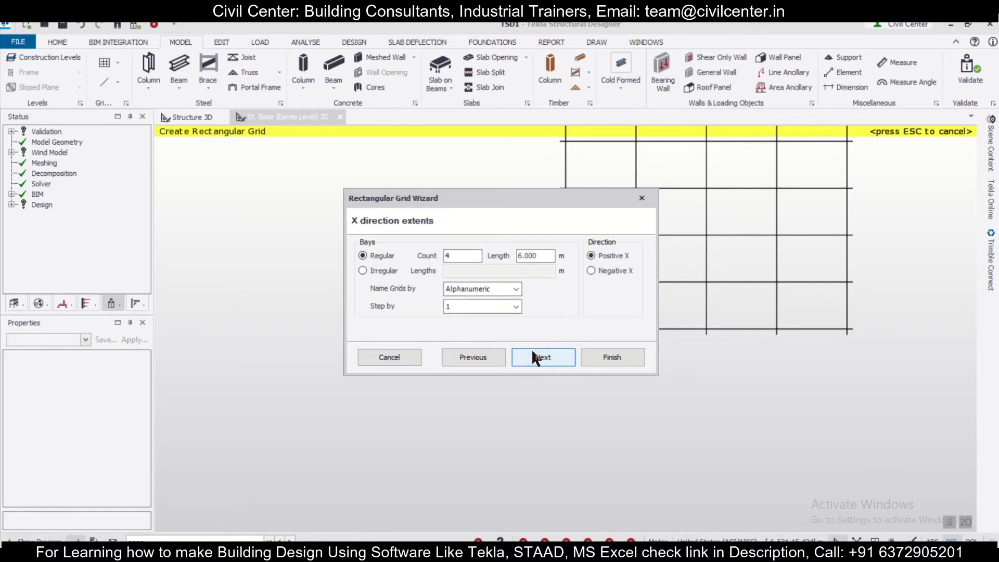
left_click(454, 256)
left_click_drag(461, 257, 444, 257)
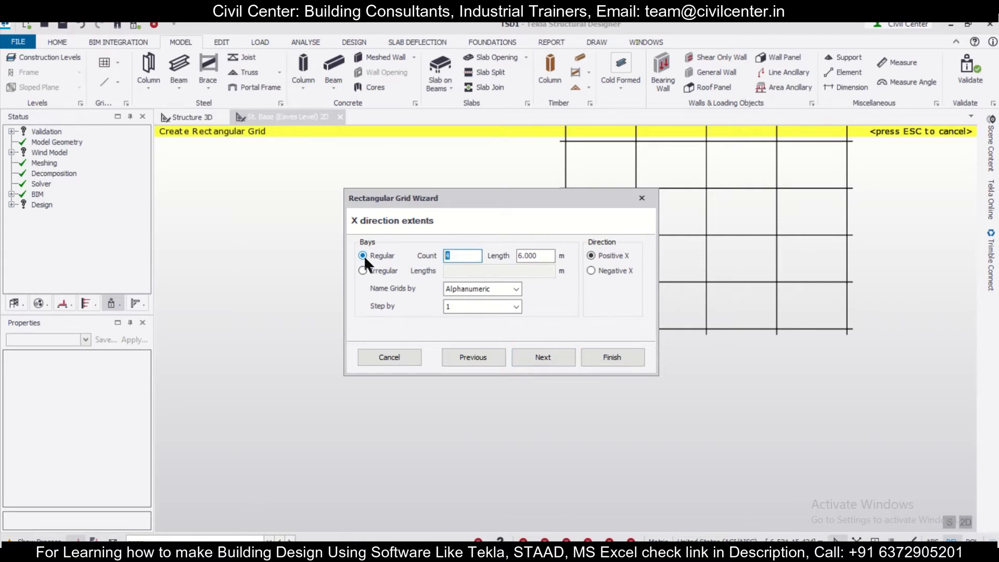
type("3")
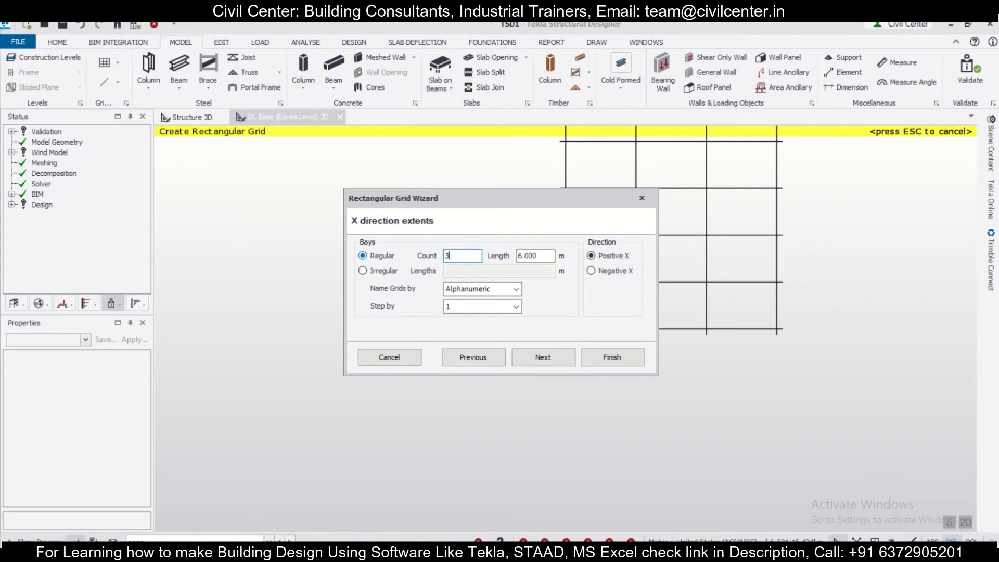
left_click_drag(553, 255, 337, 243)
type("3")
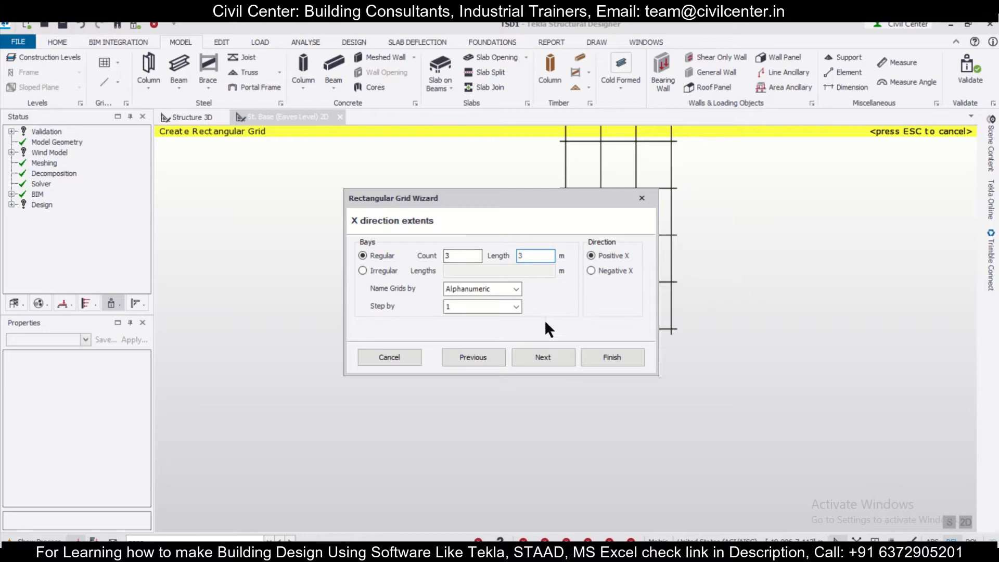
Set the grid's Y direction to 3 regular bays of 3 m and move the wizard clear of the preview
left_click(544, 357)
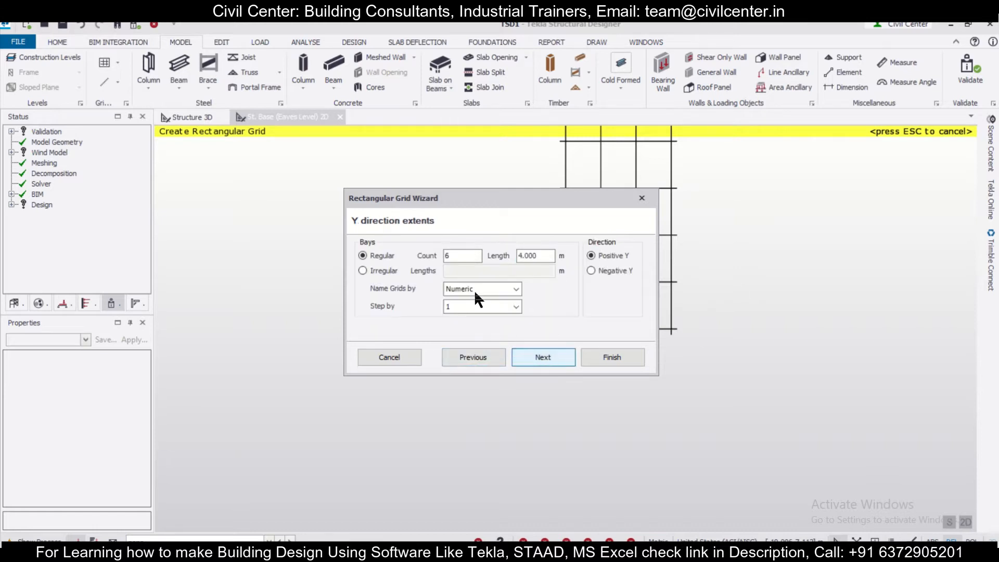
double_click(458, 256)
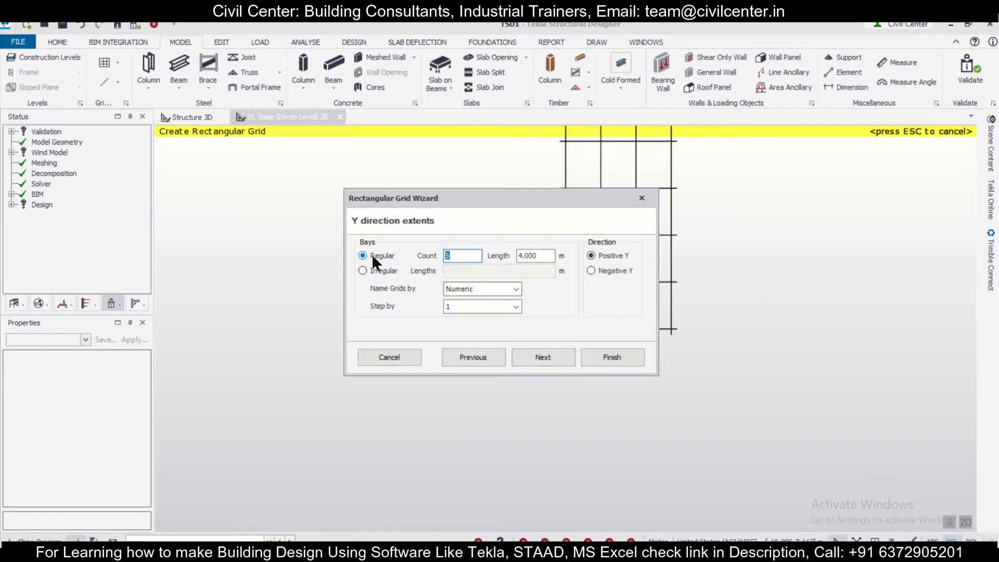
type("3")
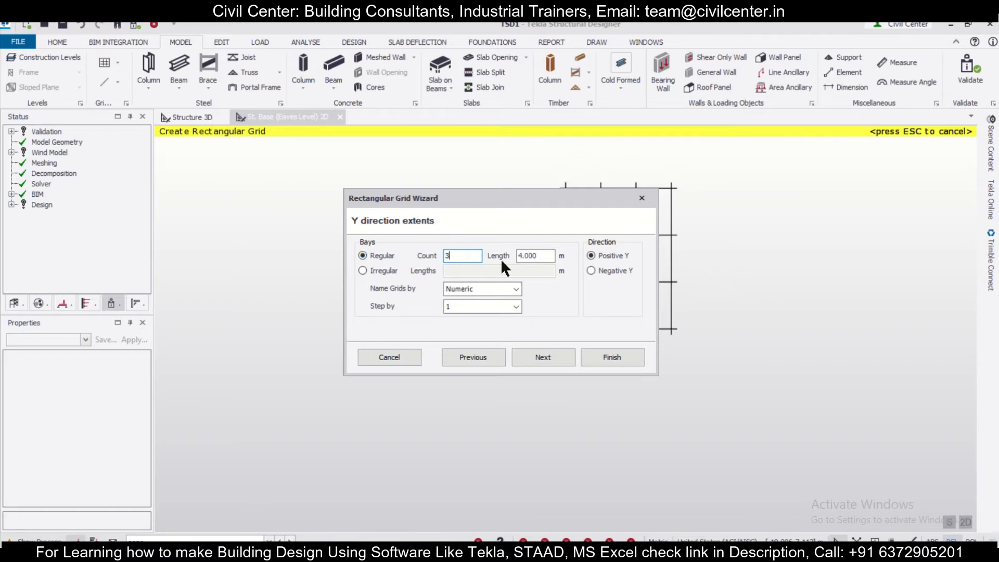
double_click(540, 257)
type("3")
left_click_drag(482, 210, 307, 210)
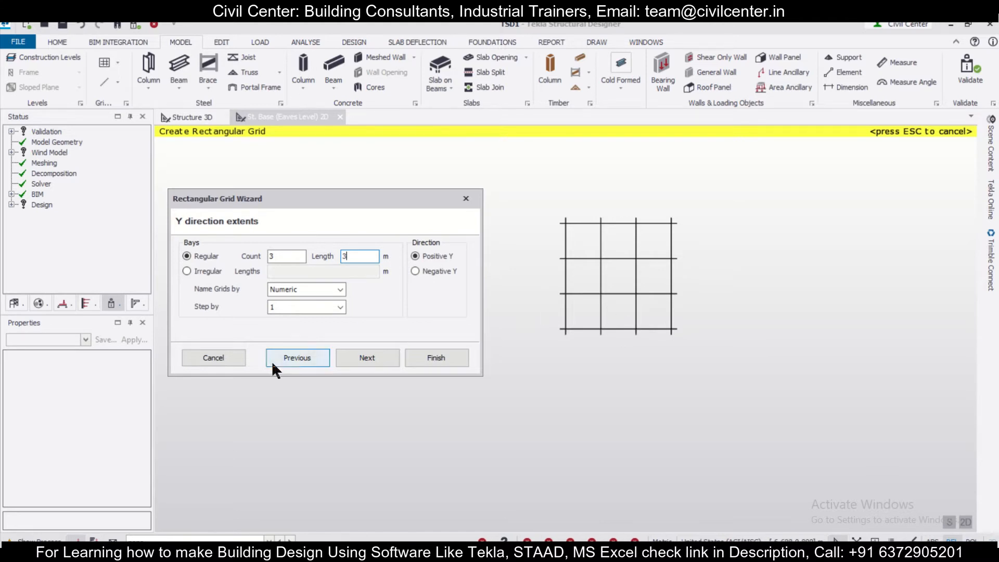
Change the grid's X direction bay count to 2 and finish the grid with the default rotation and axis angle
left_click(295, 356)
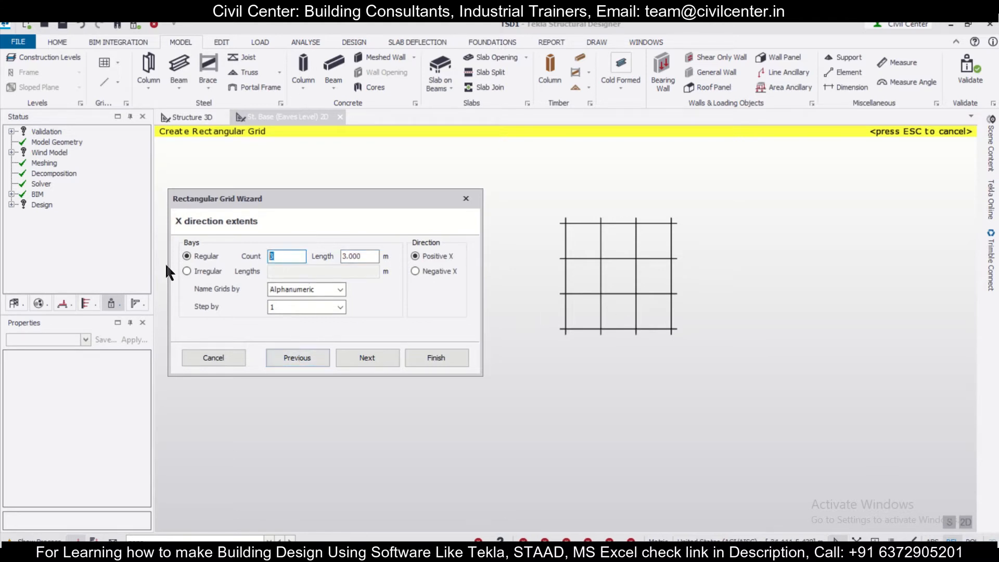
type("2")
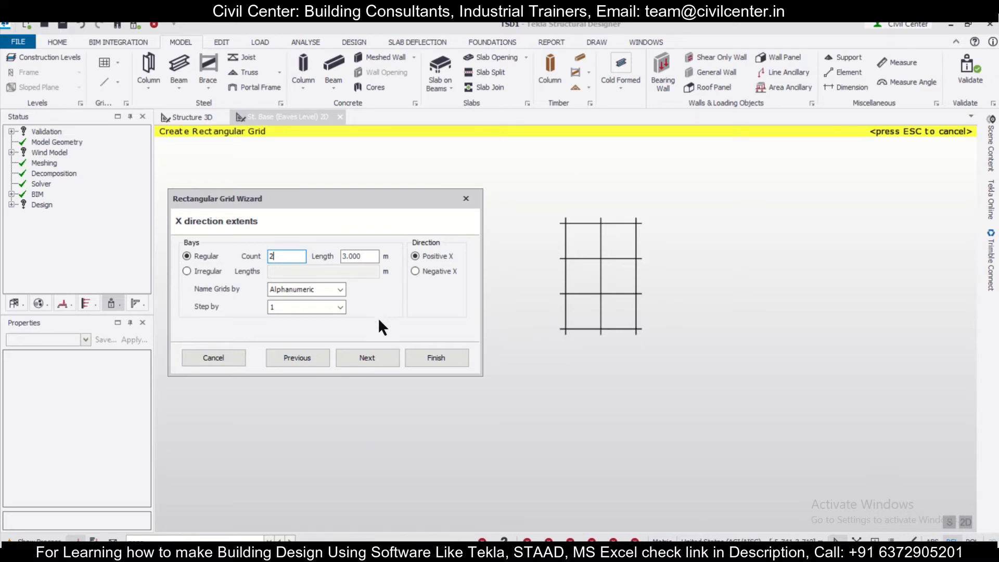
left_click(375, 353)
left_click(375, 358)
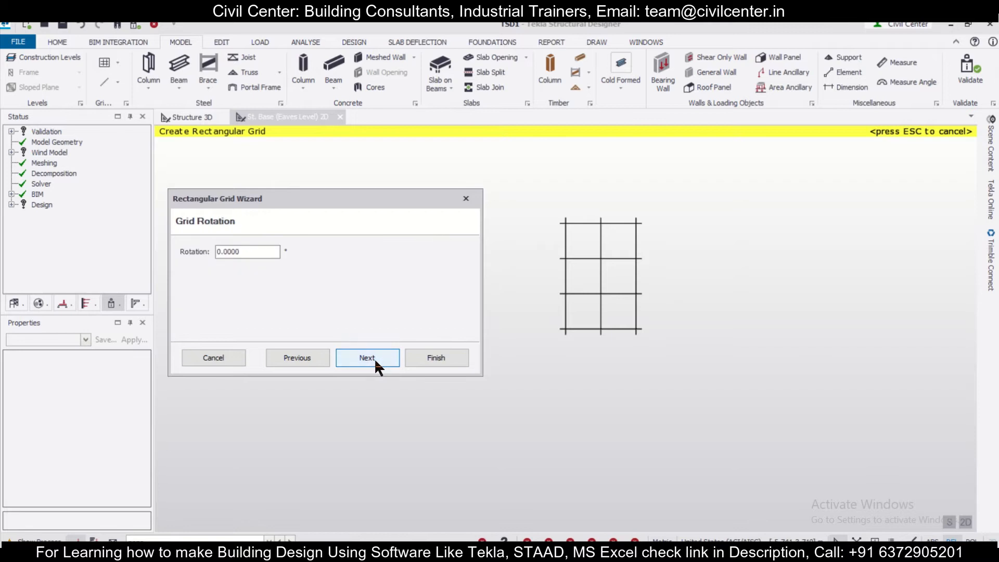
left_click(374, 358)
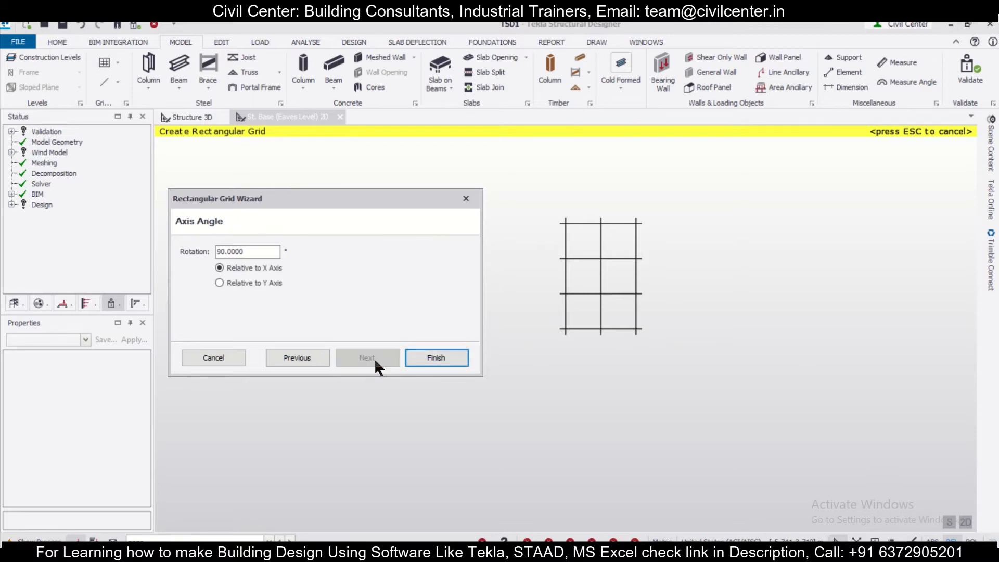
left_click(435, 360)
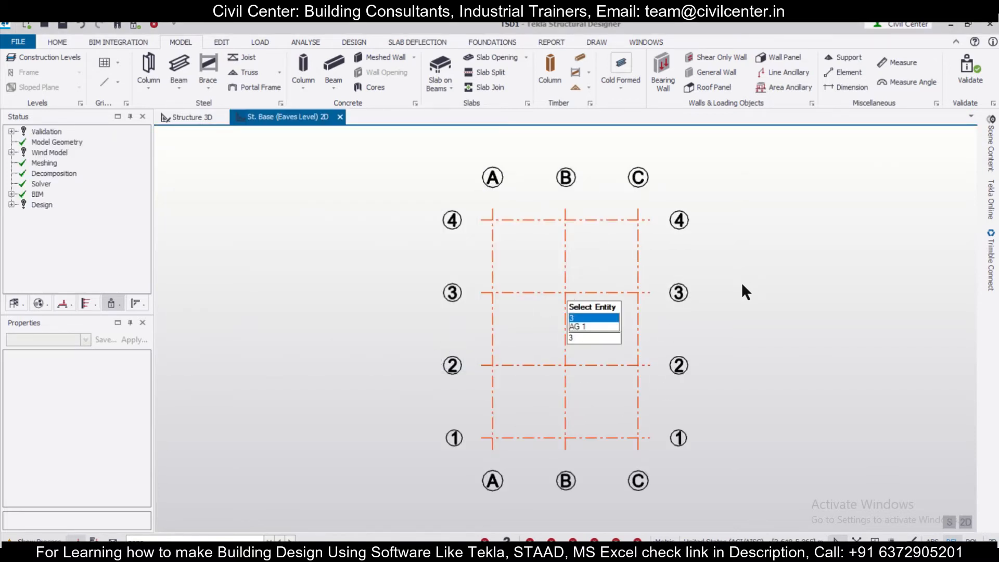
Start a rolled steel column and assign it the Pipe XS 125 section
scroll(742, 284, "up", 2)
scroll(745, 283, "down", 1)
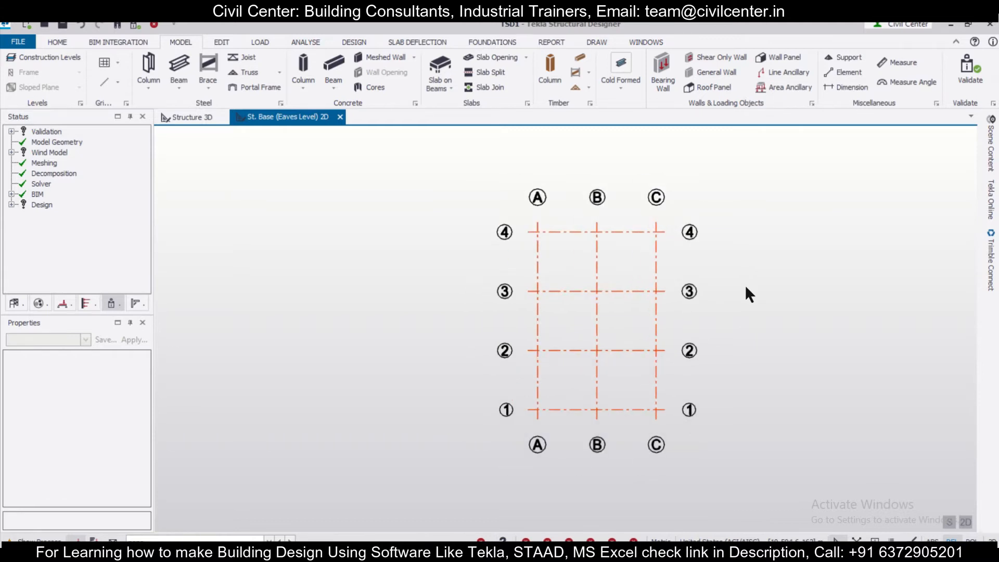
left_click(145, 71)
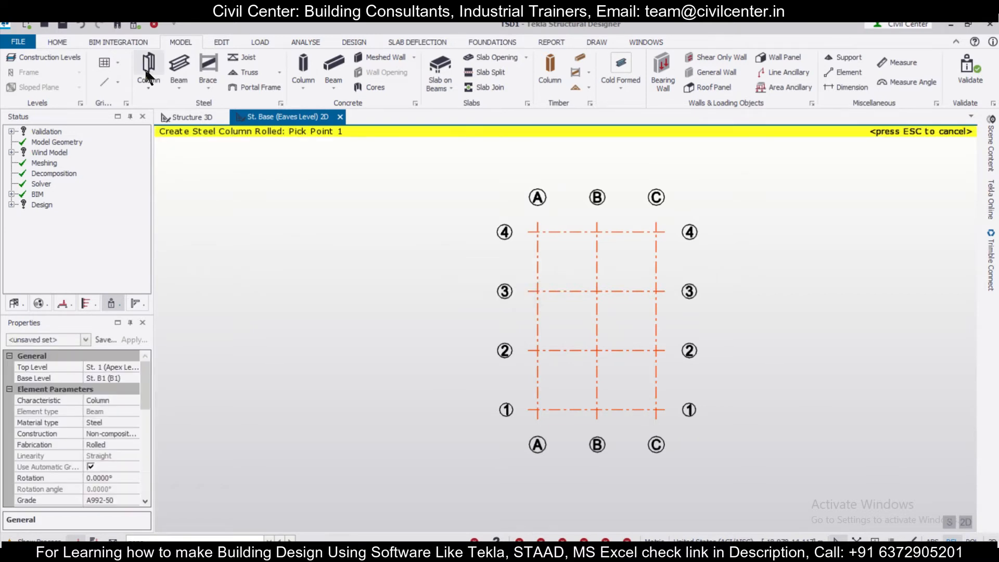
left_click_drag(139, 379, 137, 414)
left_click(127, 433)
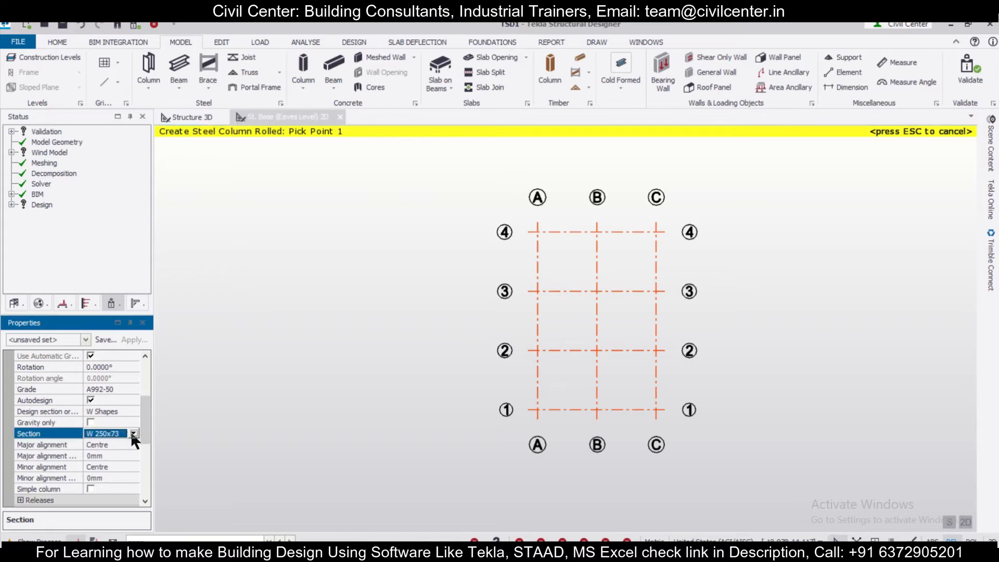
left_click(134, 434)
left_click(121, 456)
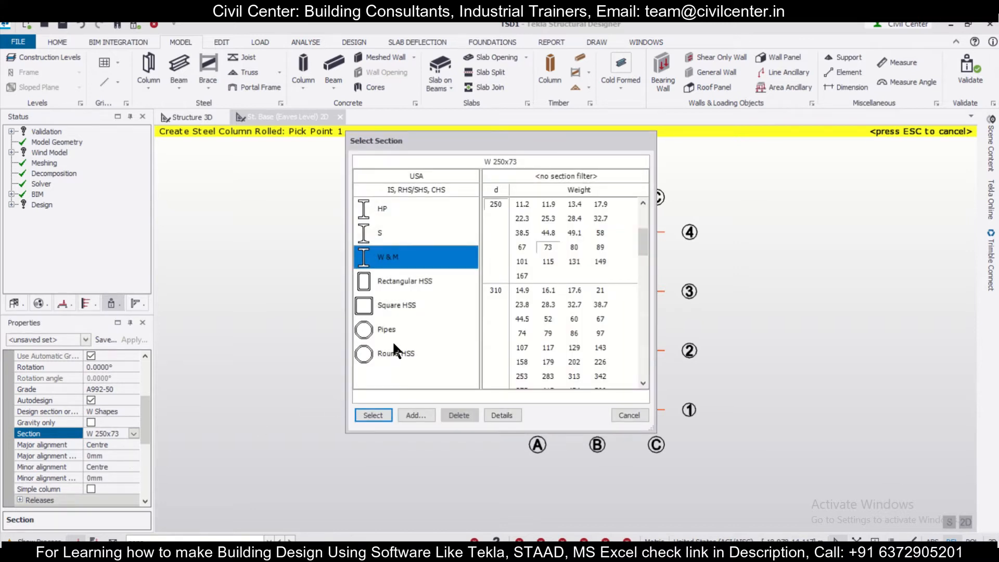
left_click(393, 337)
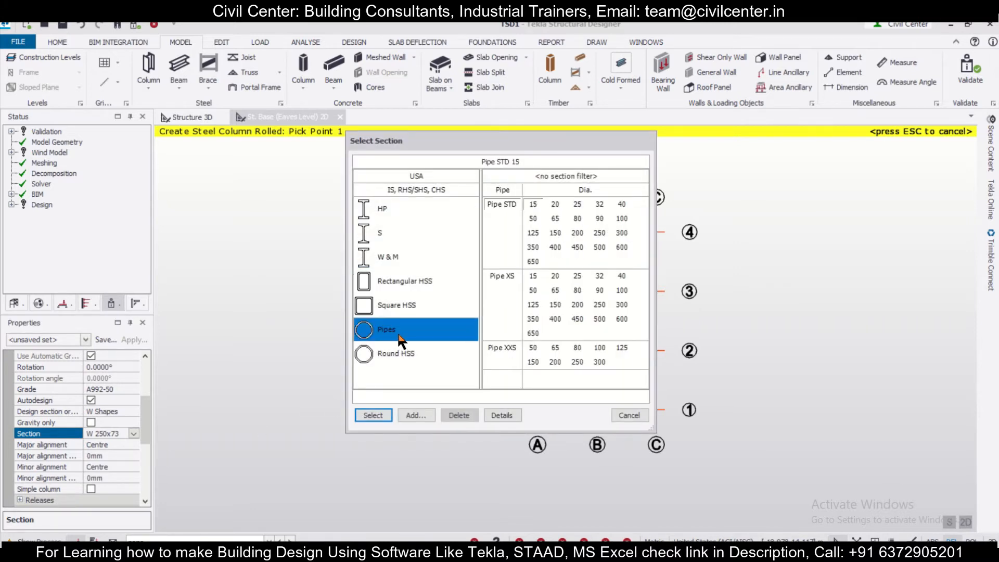
left_click(533, 305)
left_click(373, 415)
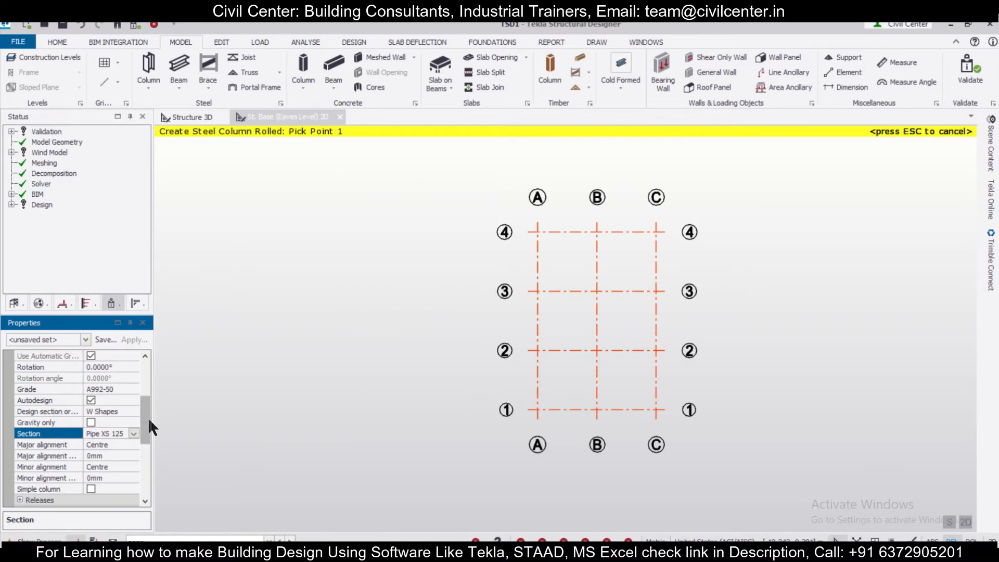
Set the column's top level to St. Base (Eaves Level) and place columns at all four intersections along grid line B
left_click_drag(148, 419, 150, 383)
left_click(137, 369)
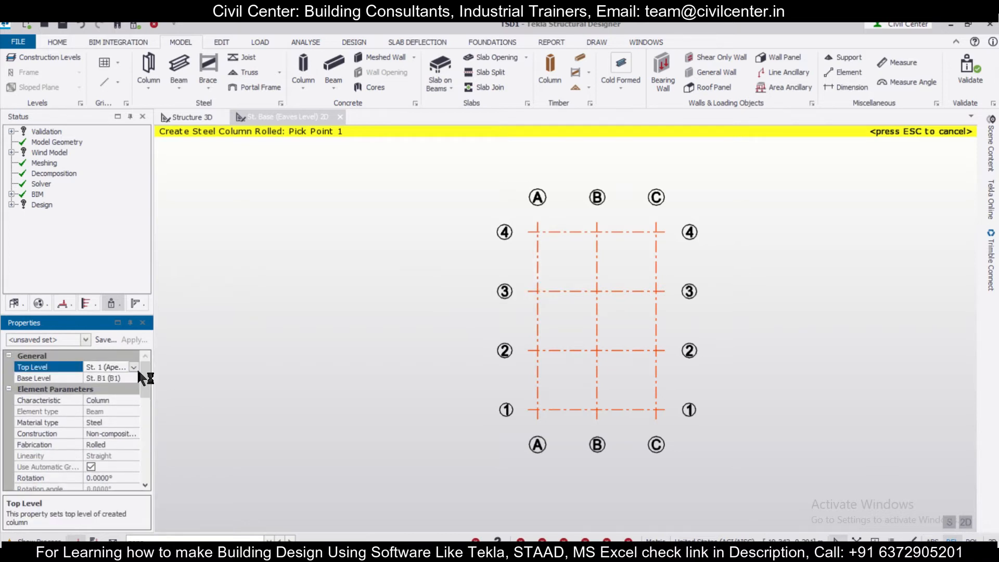
left_click(134, 367)
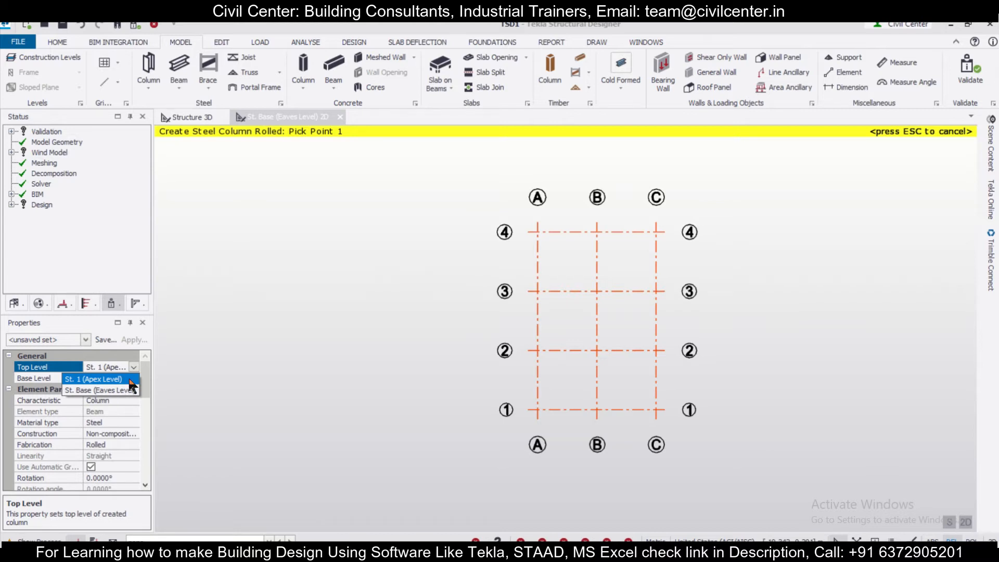
left_click(134, 367)
left_click(135, 367)
left_click(112, 389)
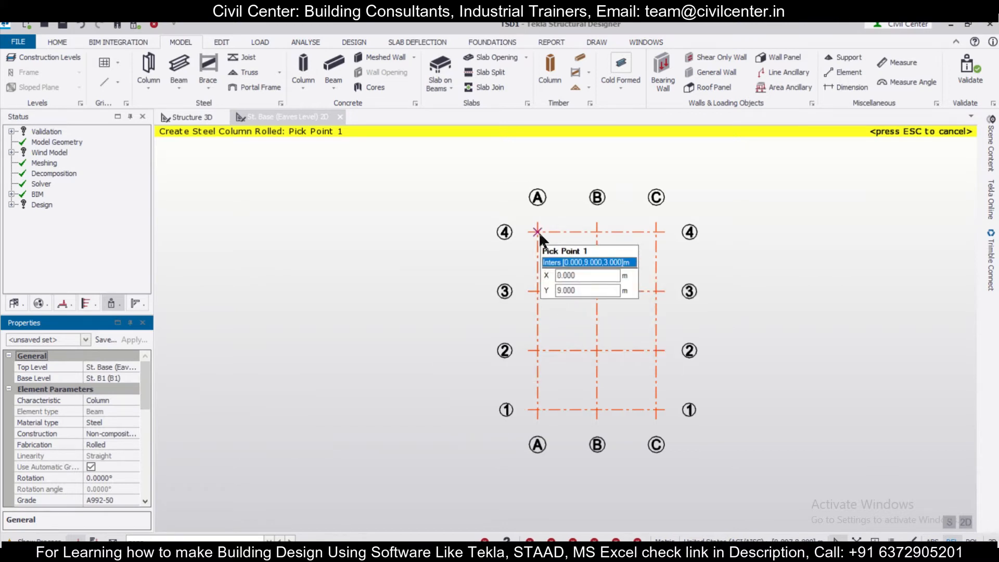
left_click_drag(522, 219, 523, 219)
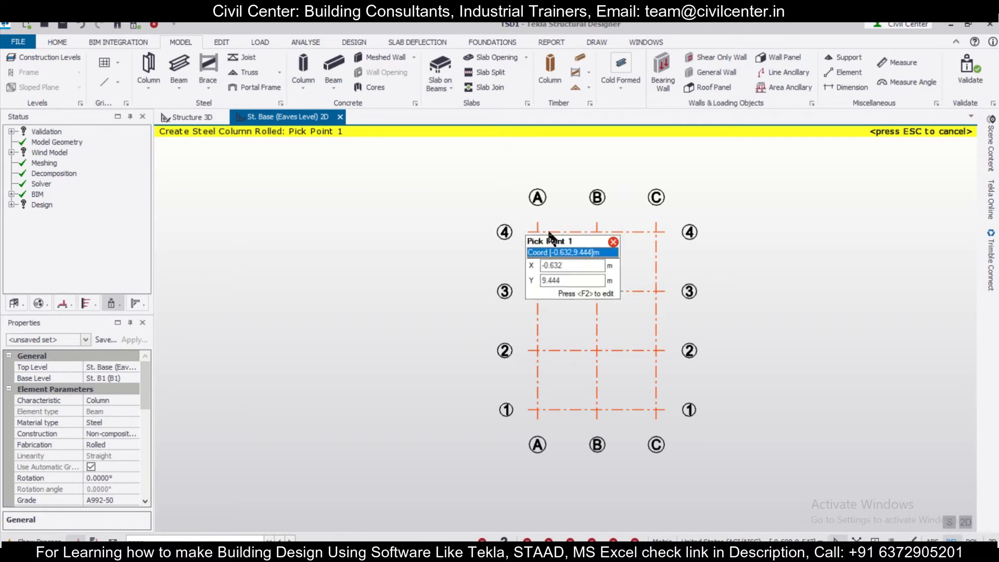
left_click_drag(588, 216, 616, 434)
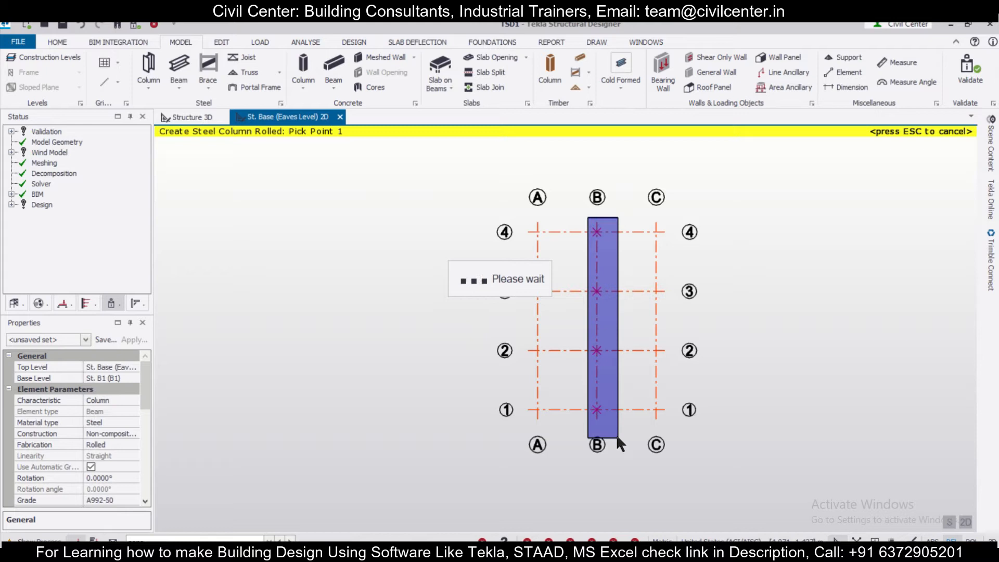
Show the columns placed along grid line B in the 3D structure view
left_click(186, 121)
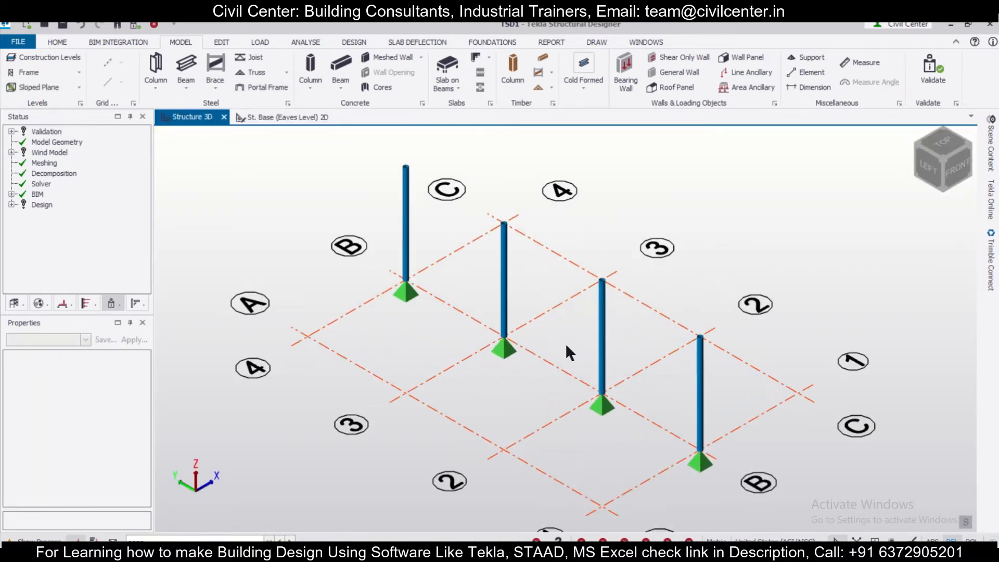
scroll(448, 338, "up", 2)
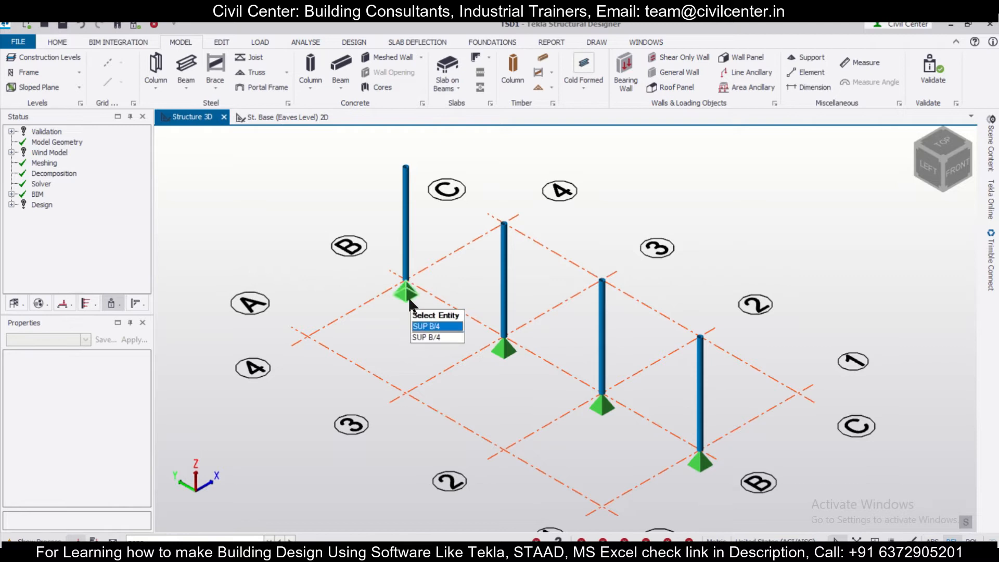
left_click(411, 311)
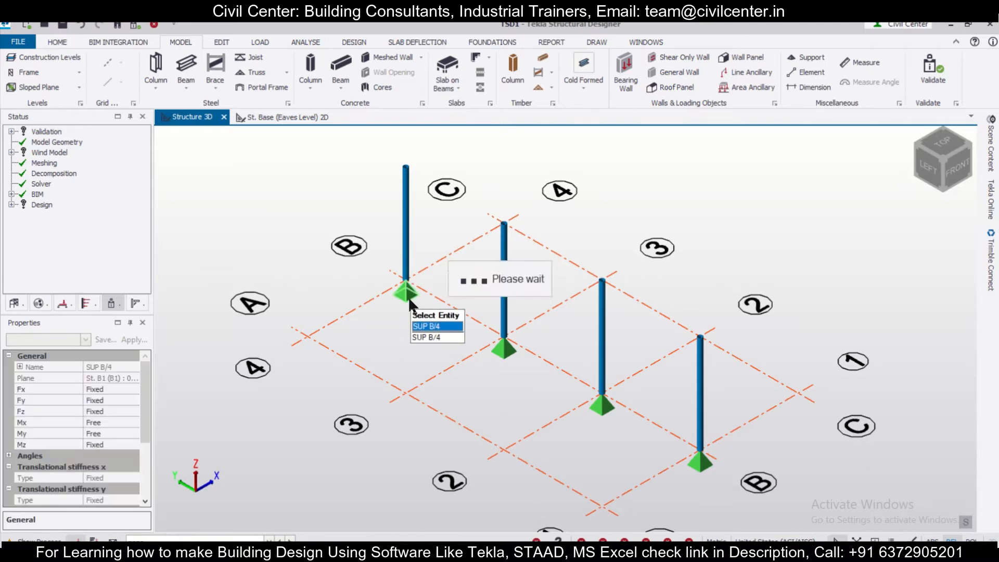
left_click(609, 410, "ctrl")
left_click(700, 466, "ctrl")
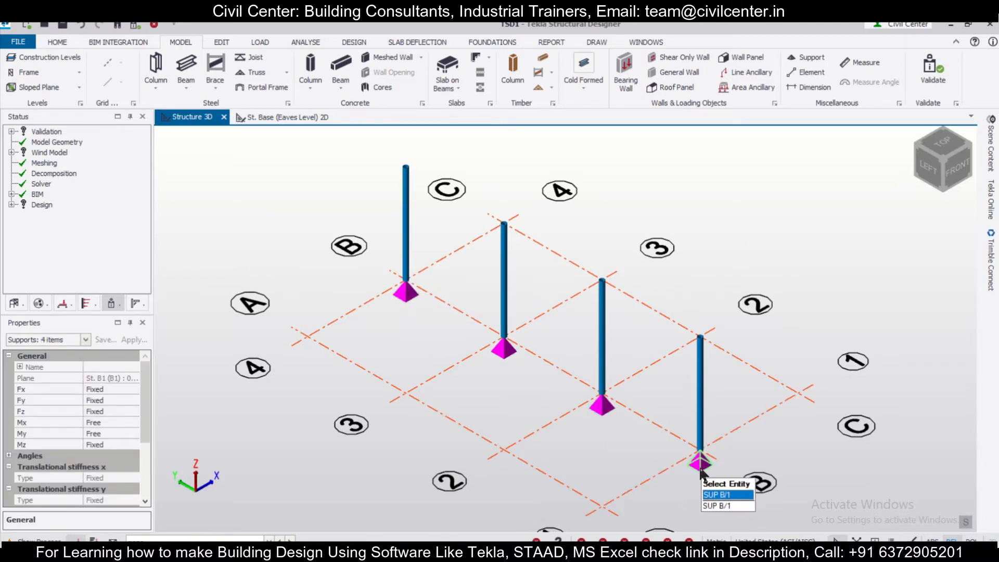
mouse_move(144, 389)
left_mouse_down()
mouse_move(147, 434)
mouse_move(151, 387)
left_mouse_up()
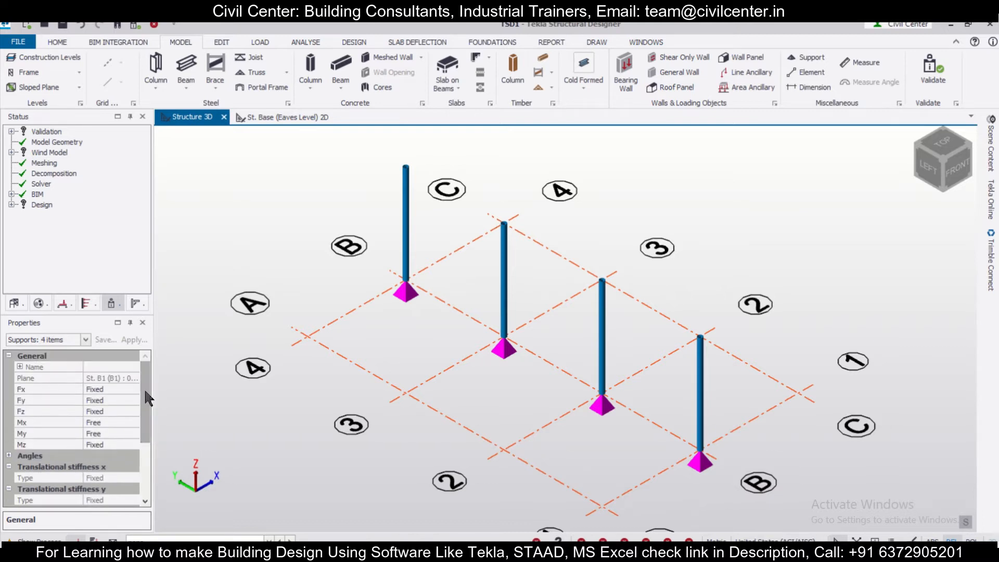
left_click(133, 389)
left_click(133, 390)
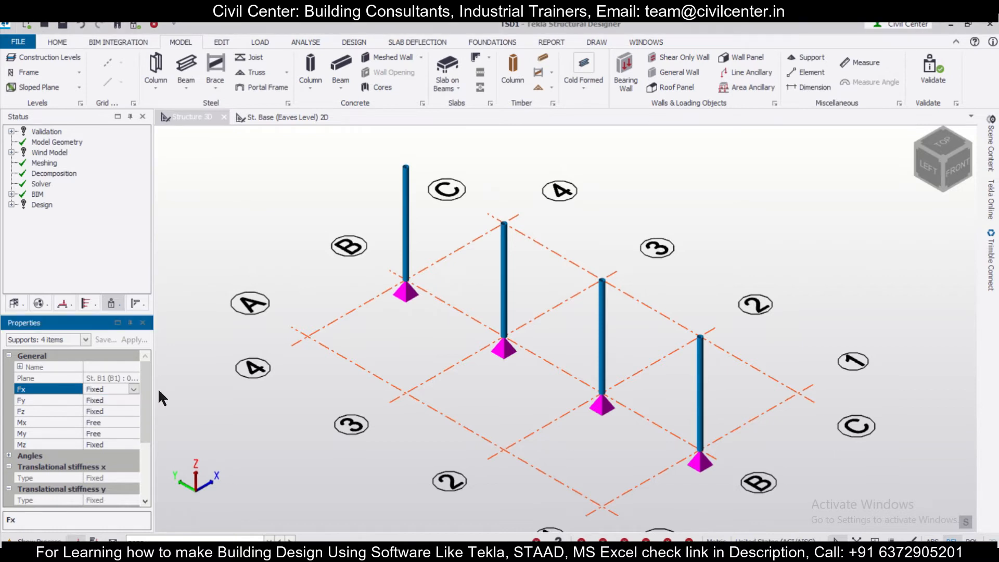
left_click(328, 328)
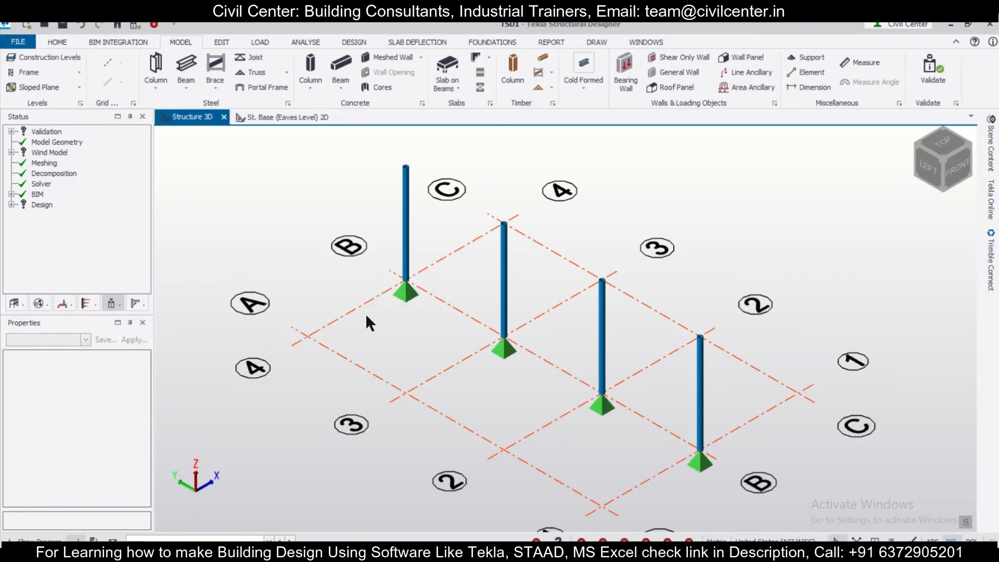
Window-select the whole structure, limit the properties to the four supports, and set their Mx and My restraints to Fixed
scroll(365, 315, "down", 2)
left_click_drag(327, 200, 757, 466)
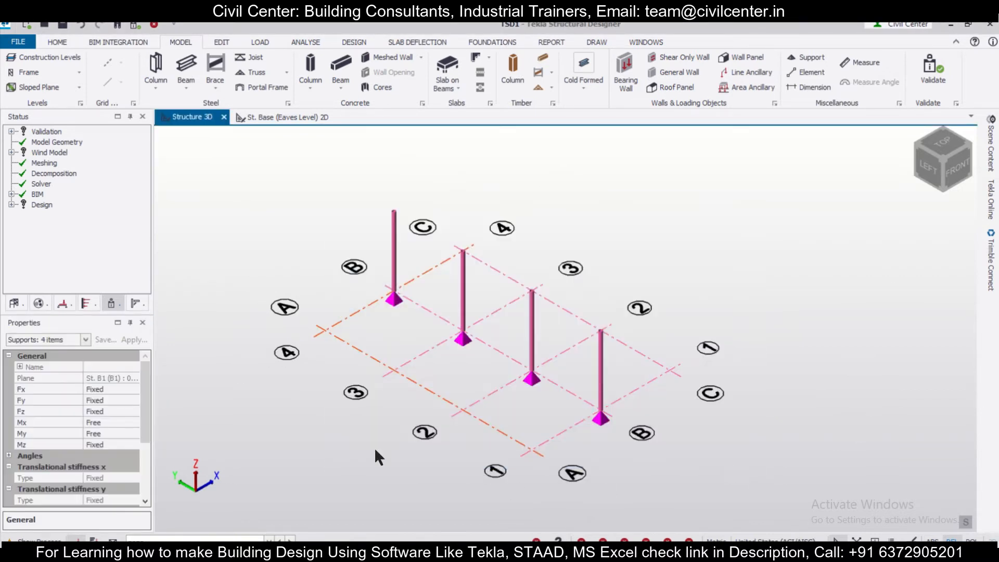
left_click(84, 340)
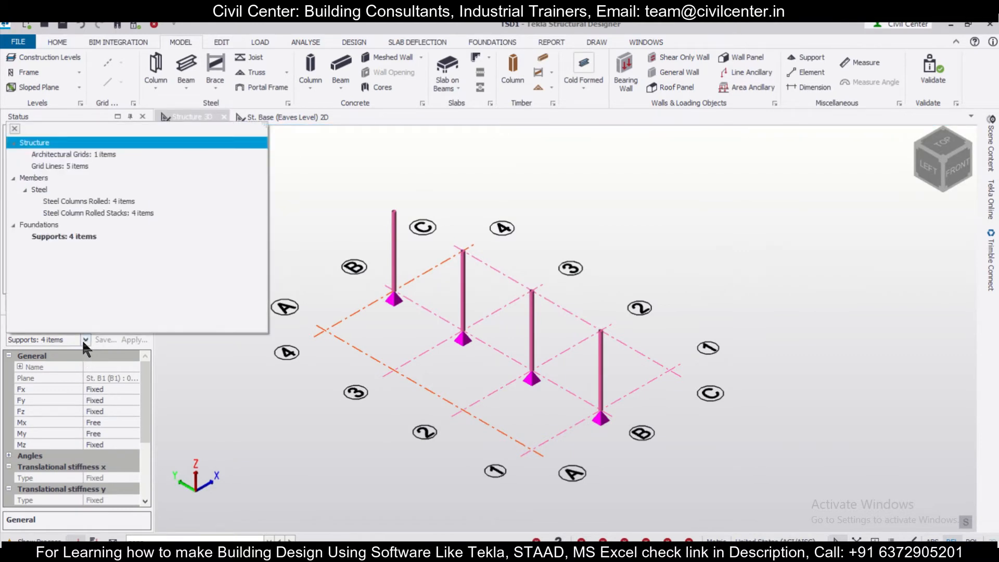
left_click(62, 237)
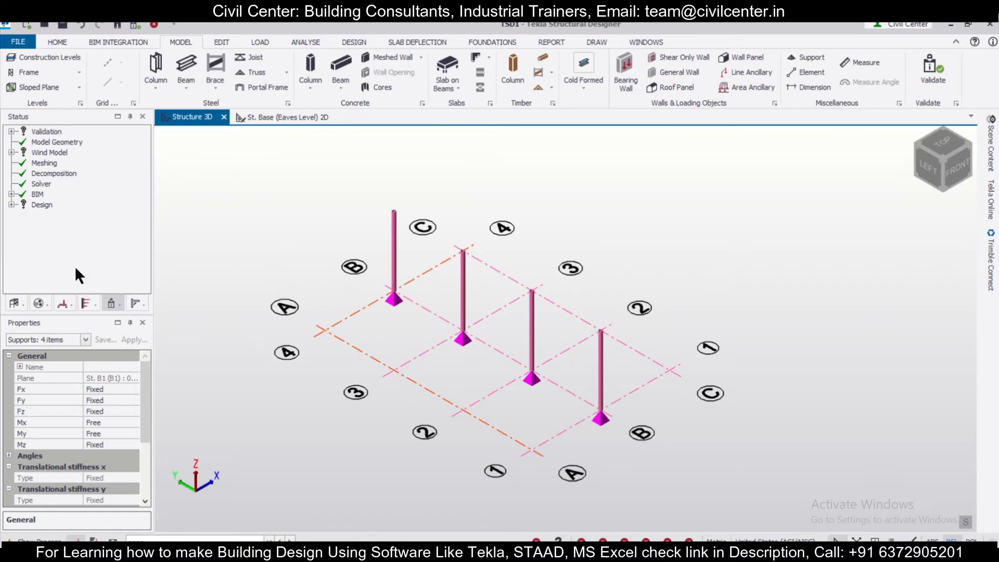
left_click(130, 419)
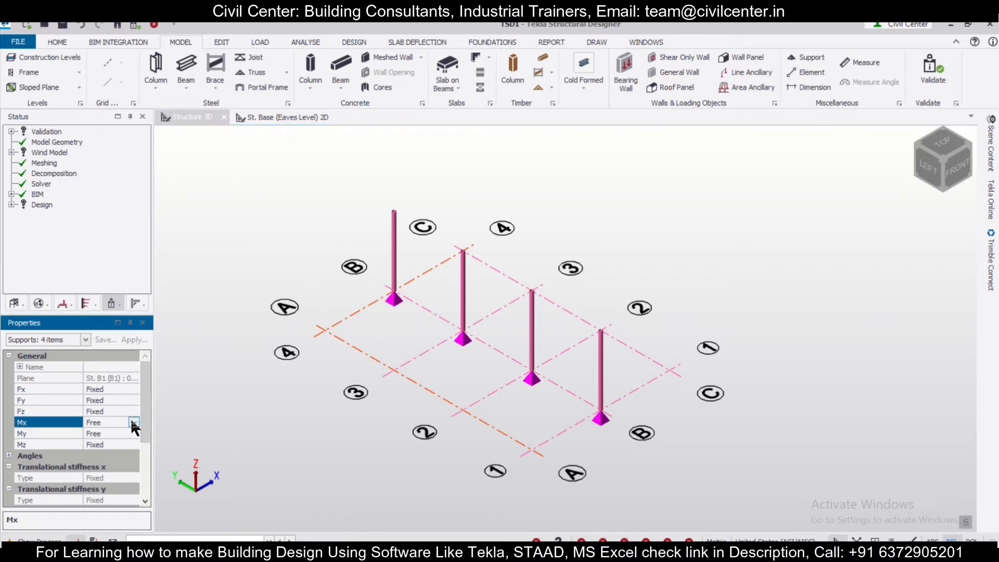
left_click(133, 422)
left_click(123, 433)
left_click(130, 433)
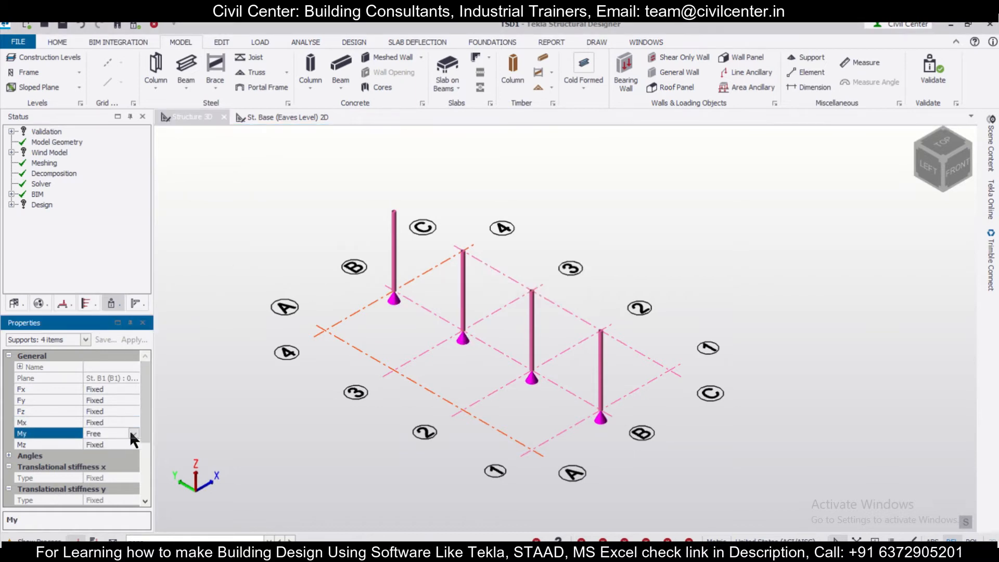
left_click(134, 433)
left_click(113, 445)
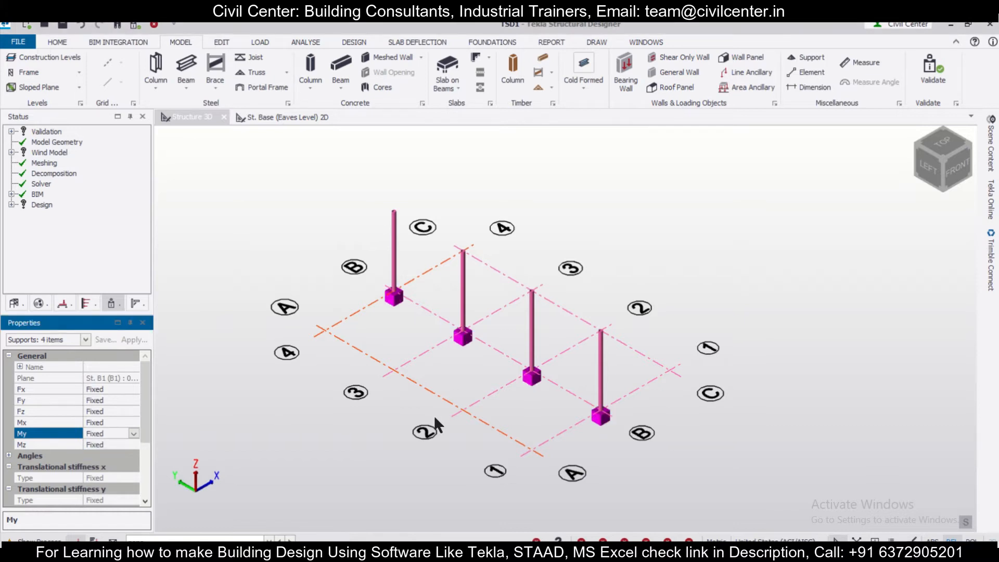
left_click(463, 381)
scroll(528, 322, "up", 2)
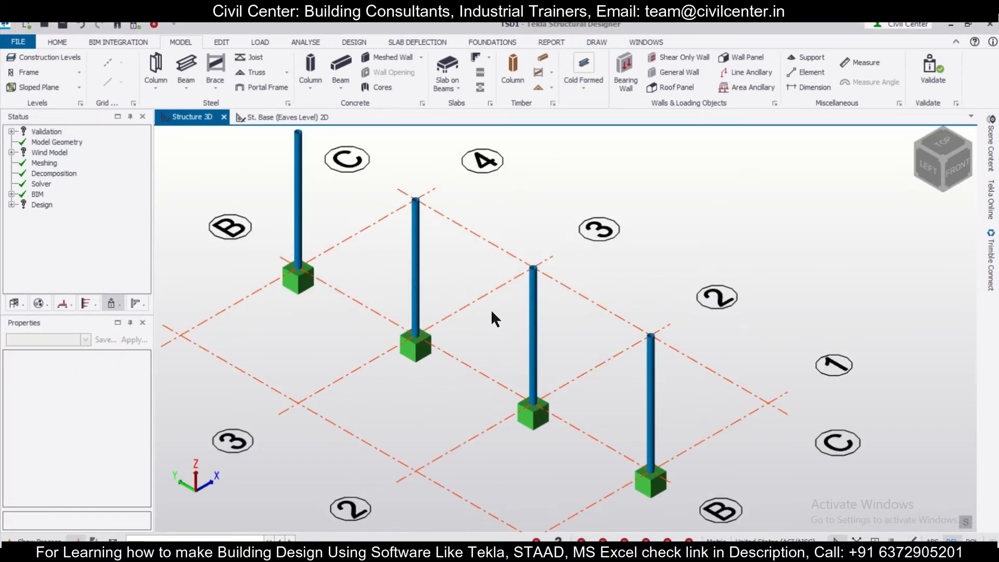
scroll(491, 309, "up", 2)
scroll(426, 388, "down", 4)
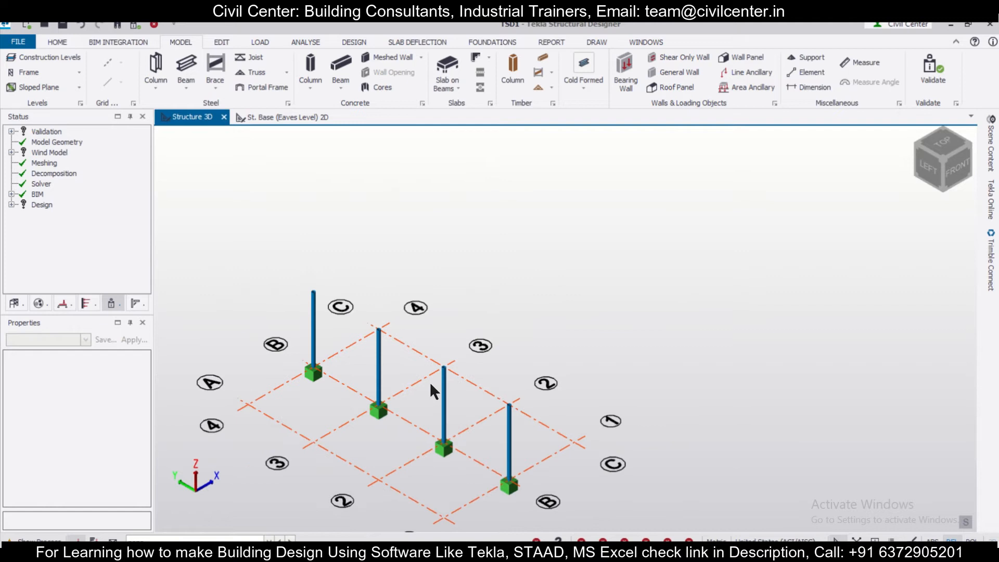
scroll(431, 379, "down", 1)
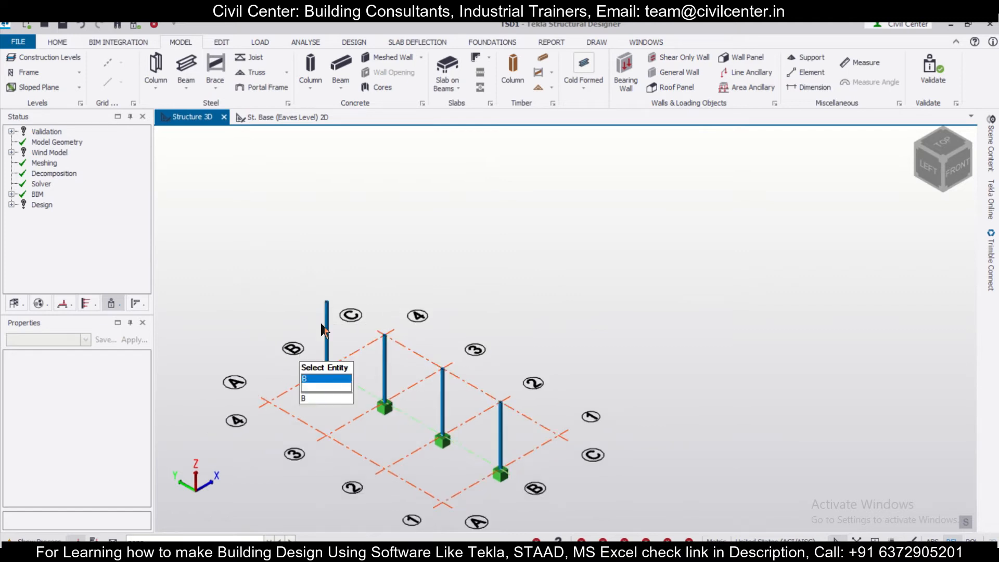
scroll(385, 317, "down", 1)
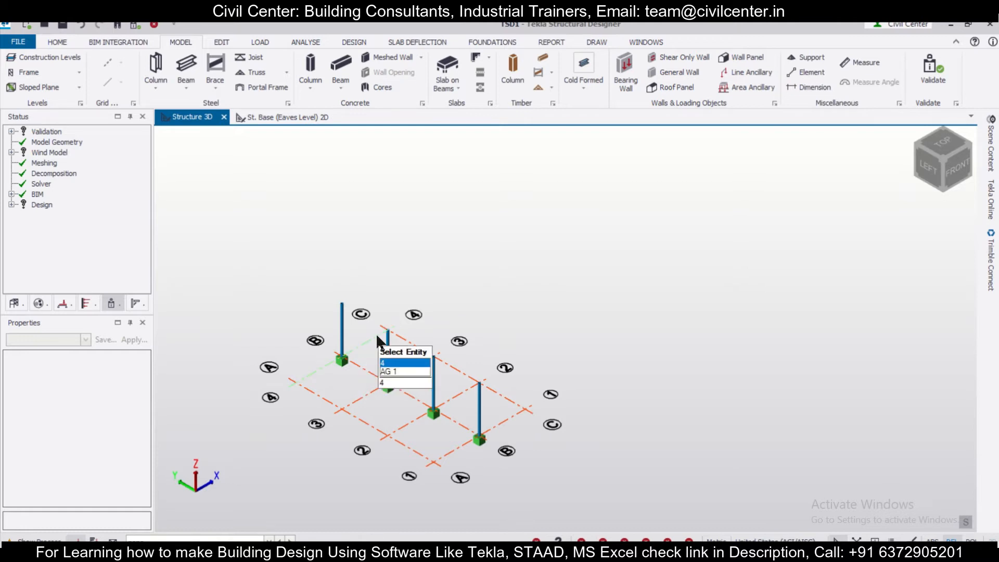
scroll(371, 333, "up", 1)
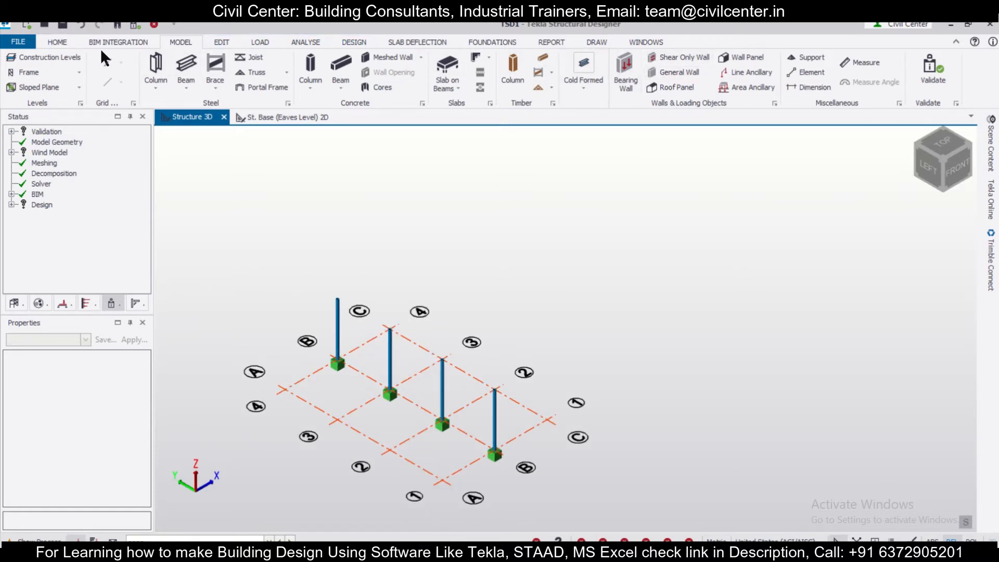
Create a frame on grid line 4 and open its 2D view from the structure tree
left_click(29, 72)
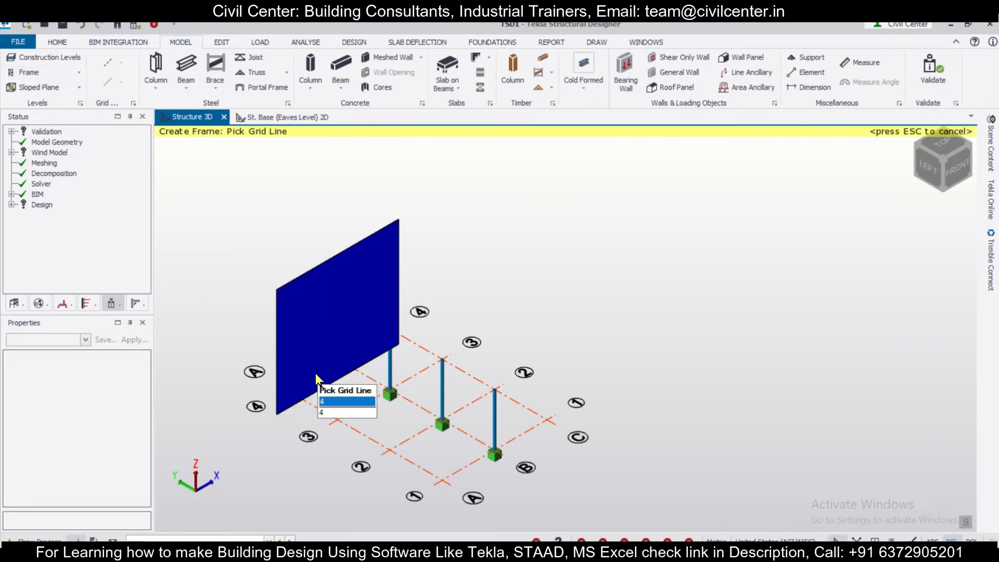
left_click(315, 373)
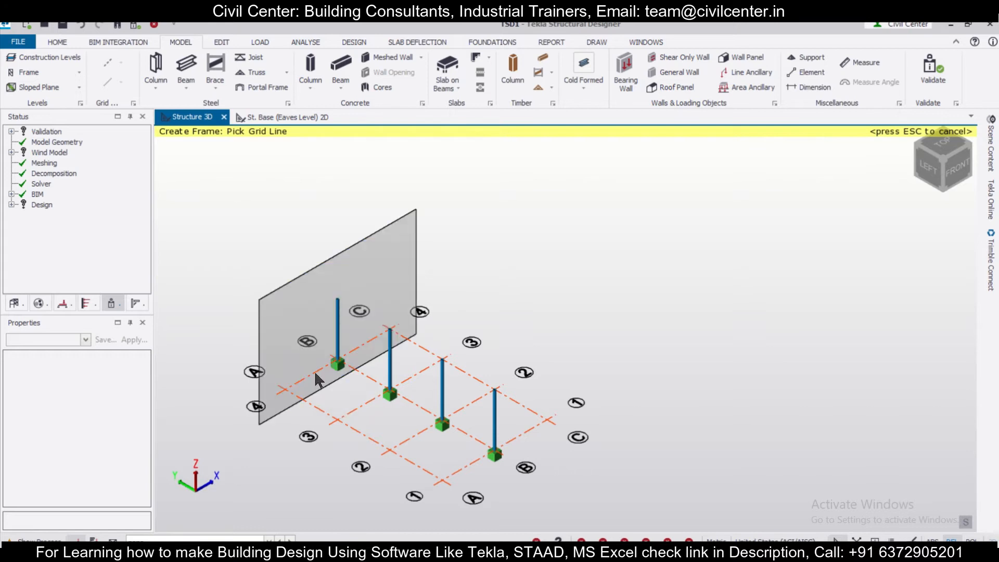
left_click(14, 304)
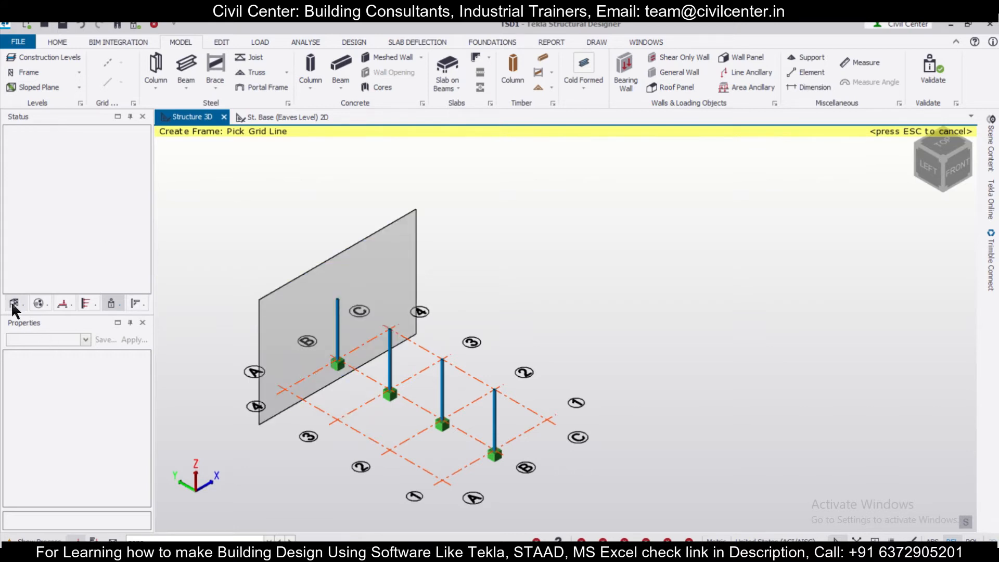
left_click(23, 152)
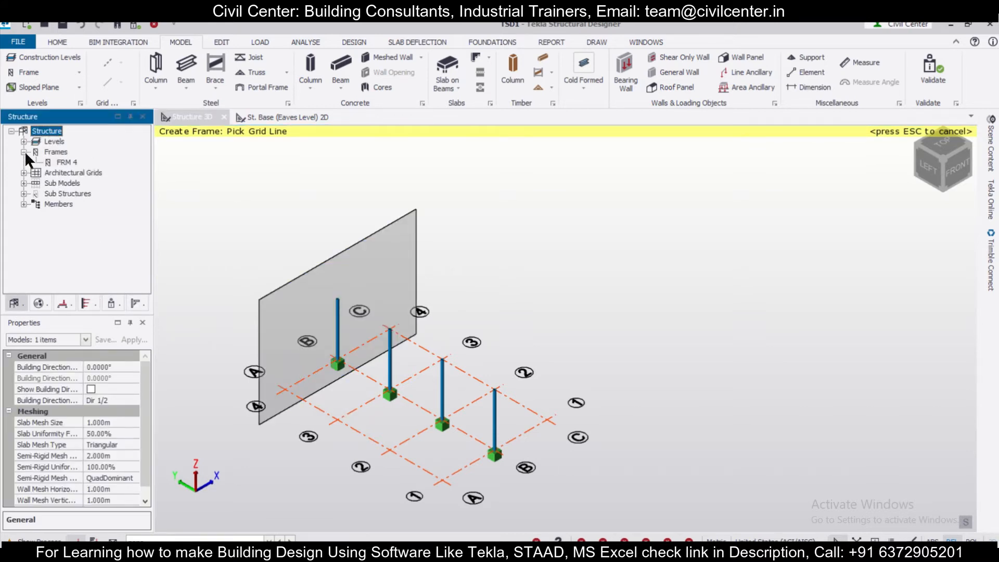
left_click(66, 162)
double_click(68, 161)
mouse_move(570, 346)
scroll(595, 327, "up", 4)
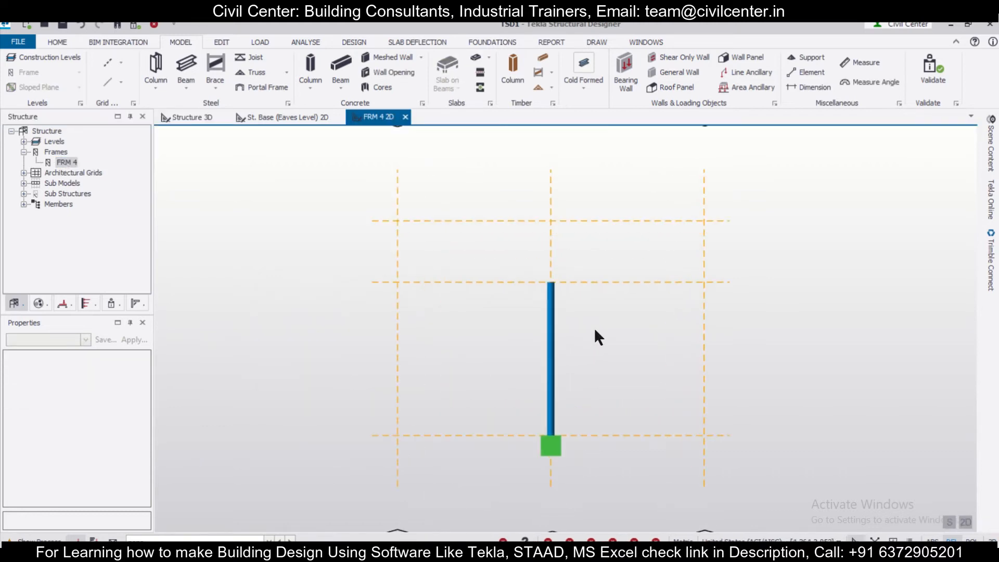
scroll(595, 331, "down", 1)
Start a simple truss and set its span at the column-top level from grid line A to grid line C
middle_click_drag(622, 341, 509, 346)
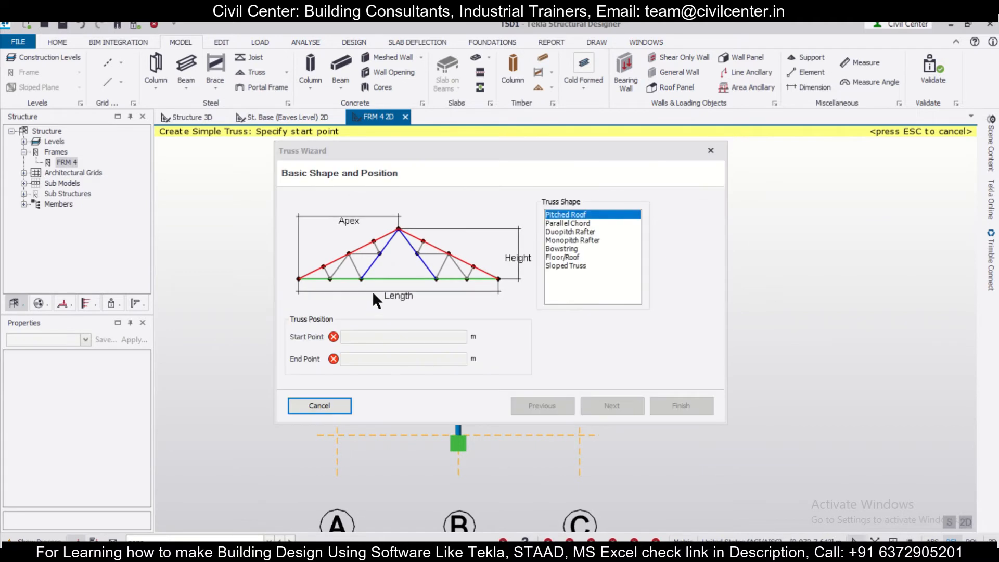
left_click_drag(573, 152, 934, 239)
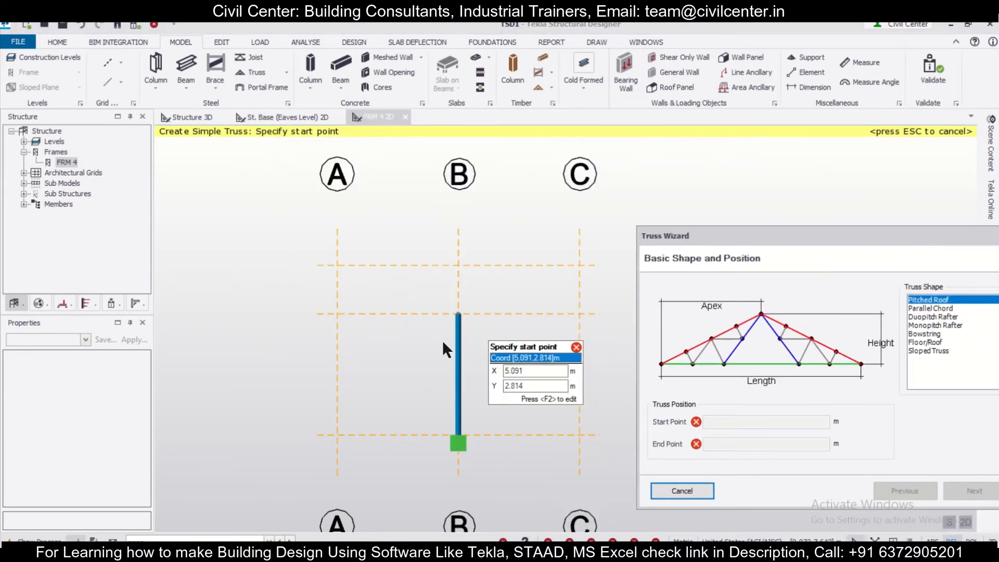
left_click(337, 314)
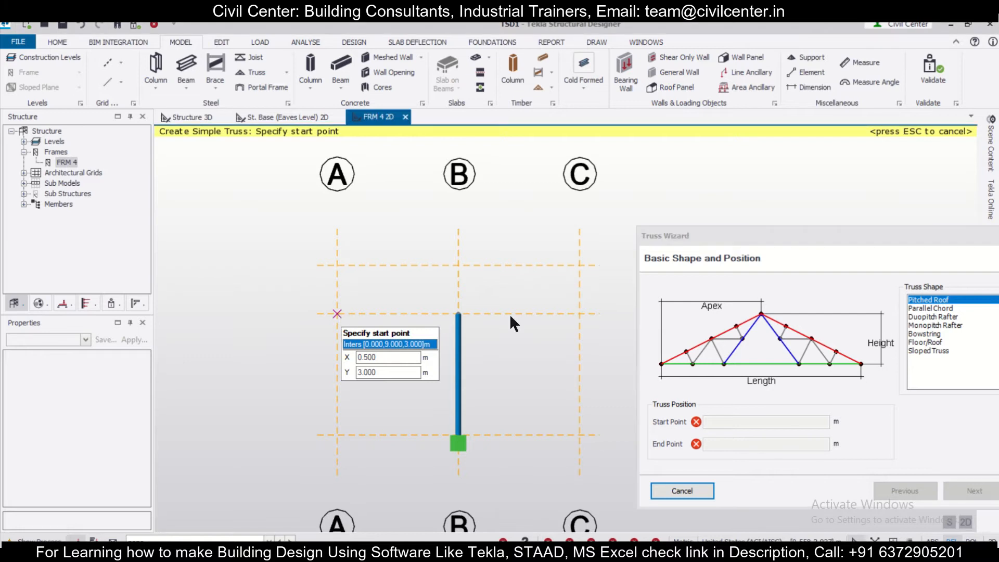
left_click(579, 313)
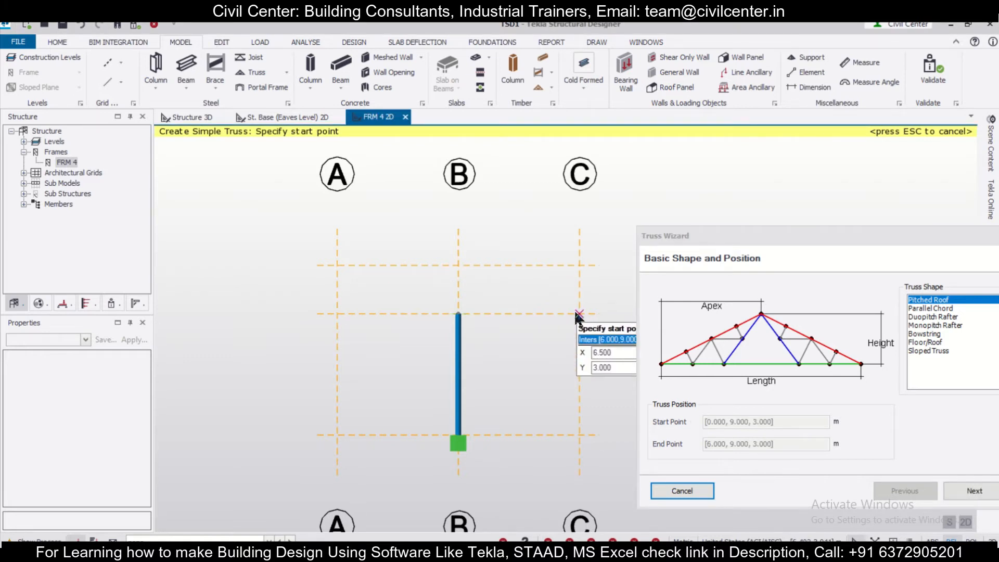
left_click_drag(844, 235, 581, 171)
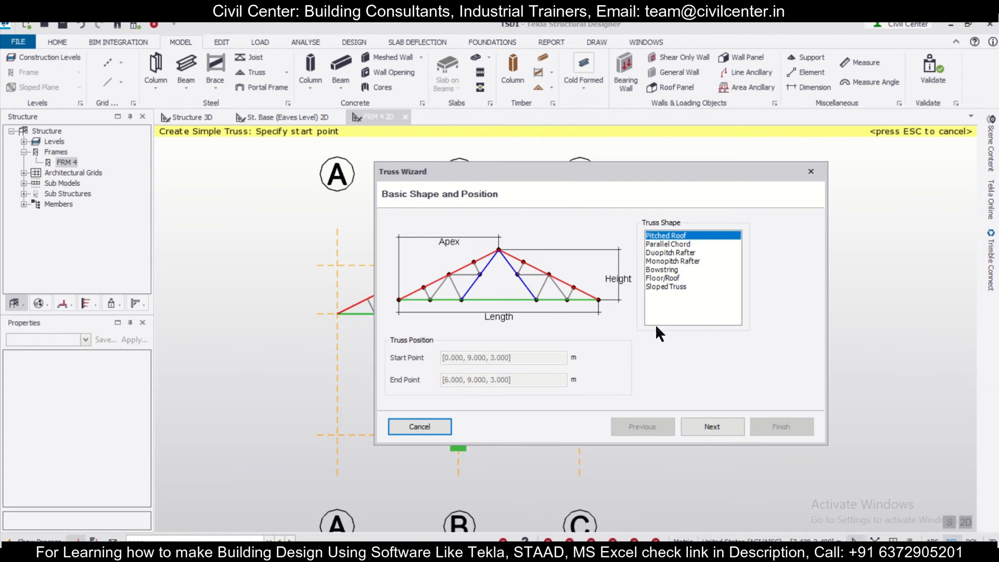
Keep the Pitched Roof shape with its default path and alignment, and choose the Howe truss type
left_click(713, 426)
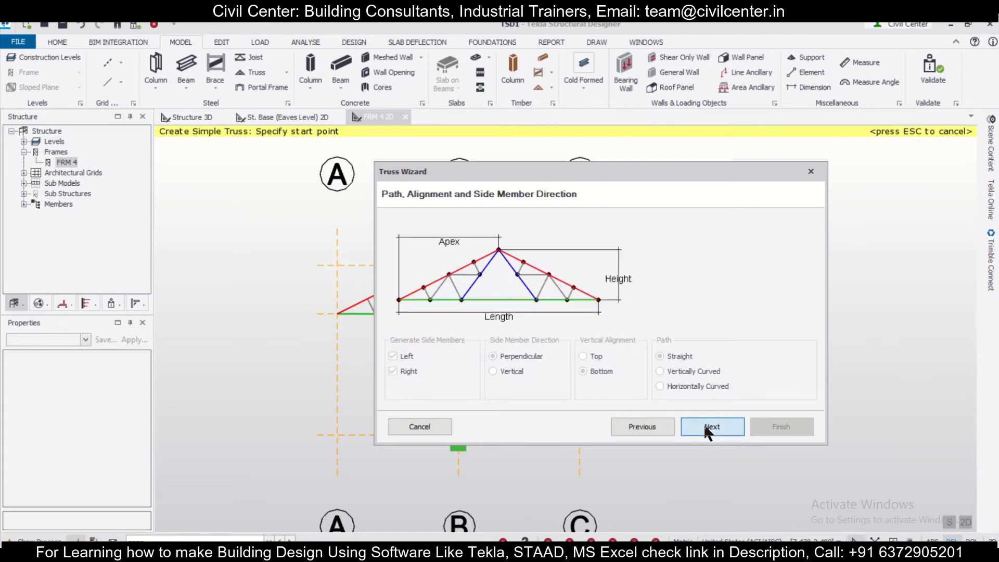
left_click(704, 423)
left_click(655, 253)
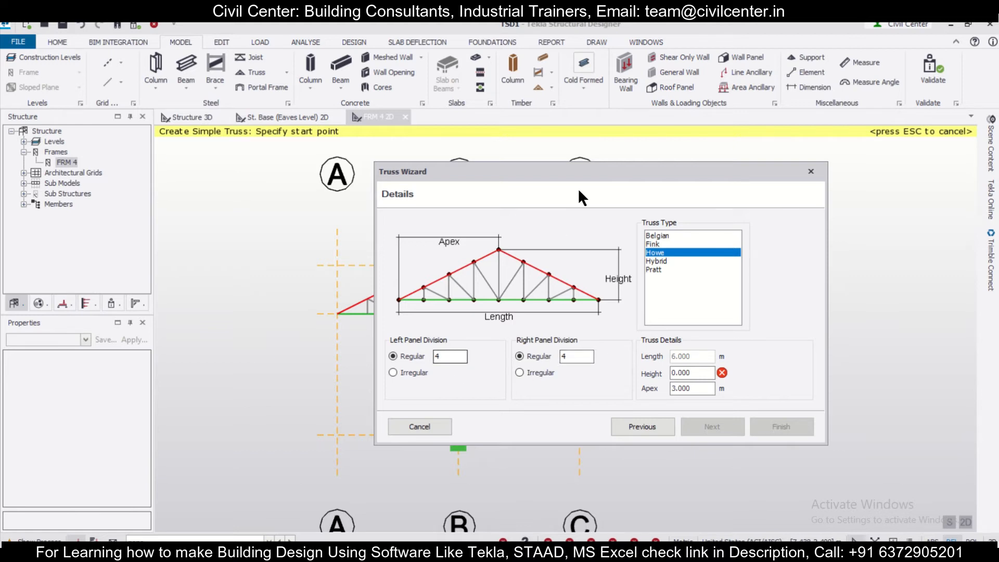
left_click_drag(580, 173, 625, 118)
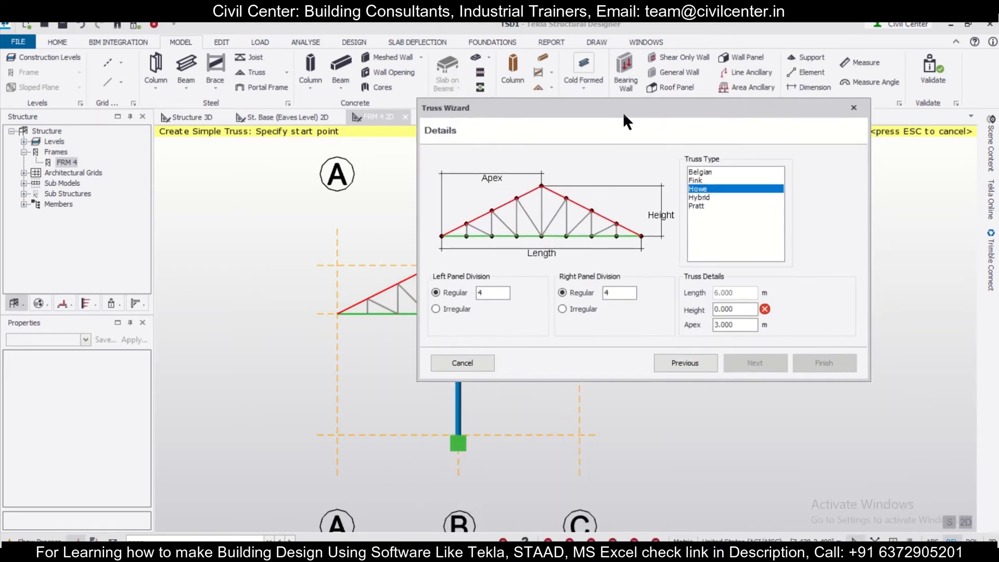
Set the truss's left panel division to 3 and its height to 1.2 m, and create the truss
double_click(494, 297)
type("3")
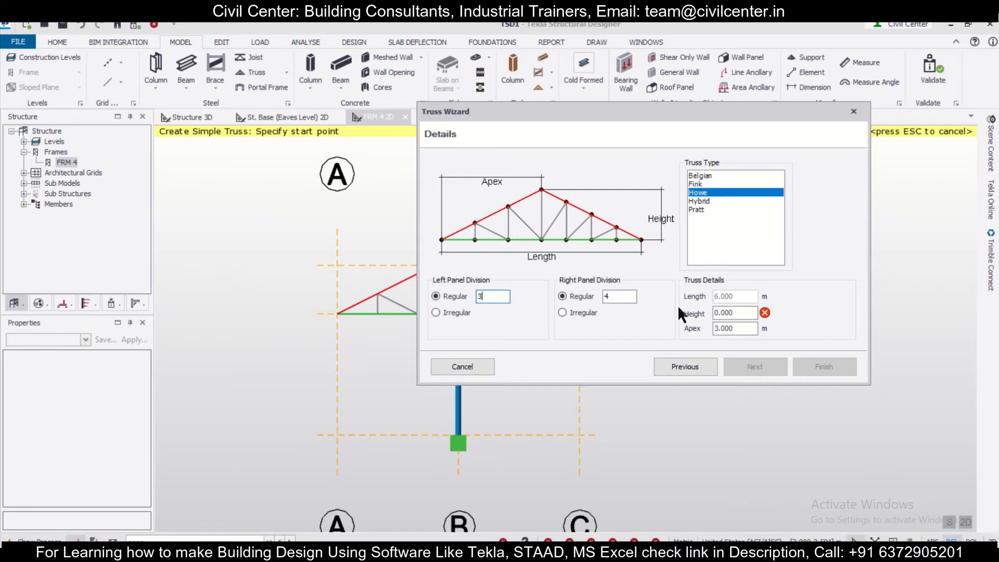
left_click_drag(739, 313, 686, 312)
type("1.2")
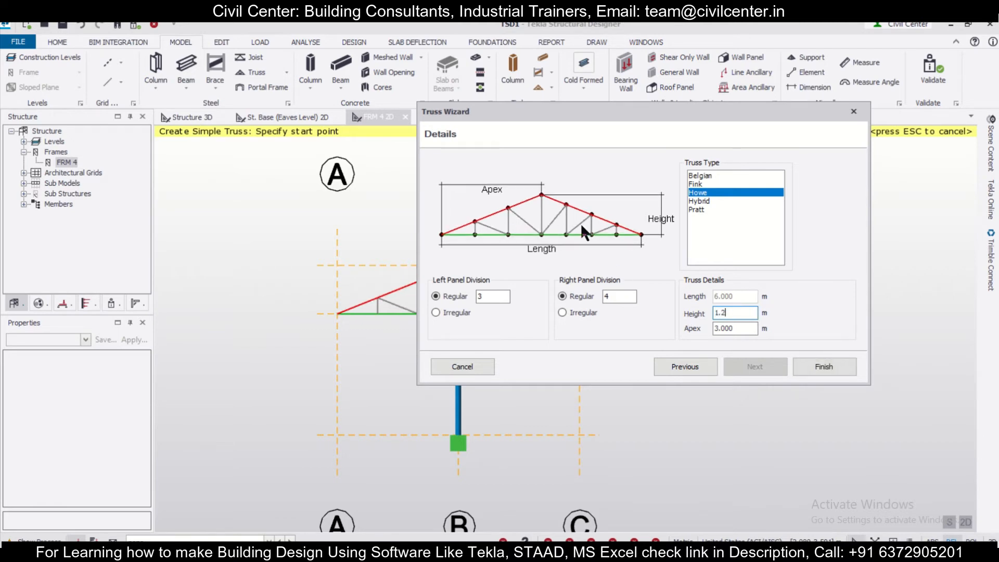
left_click_drag(695, 110, 725, 148)
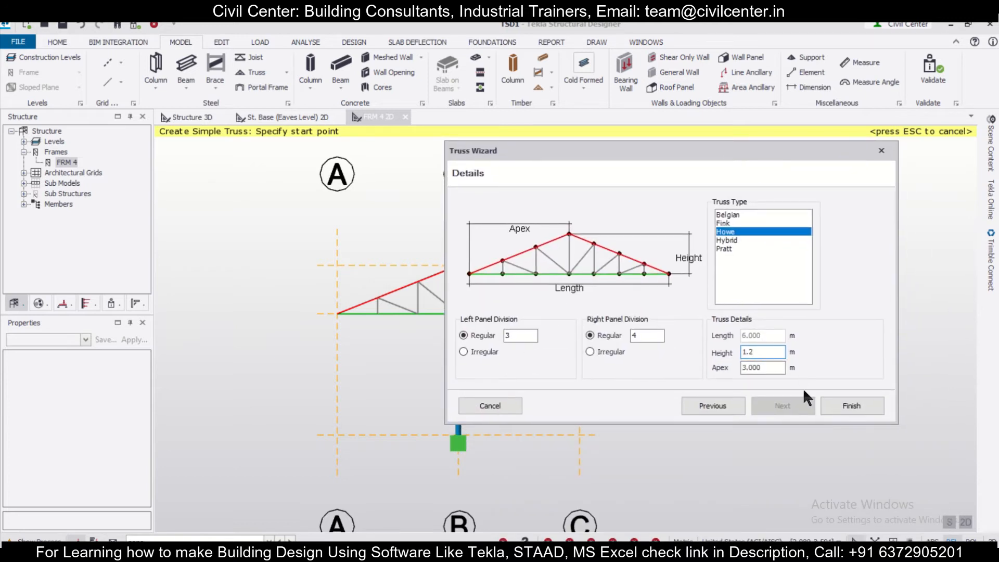
left_click(841, 405)
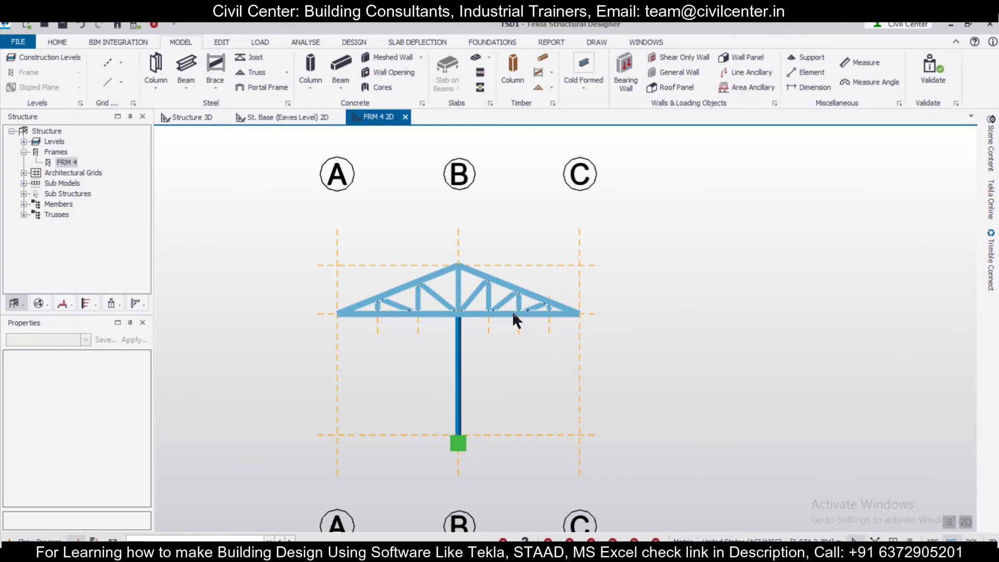
Check the pitched roof truss in the frame view and return to the 3D view of the structure
scroll(512, 311, "up", 2)
mouse_move(517, 284)
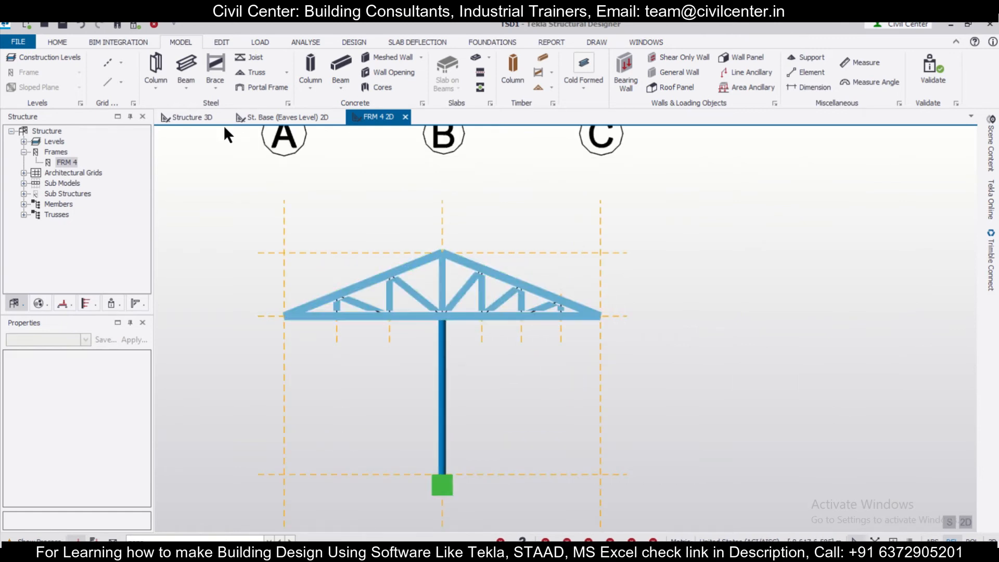
left_click(172, 115)
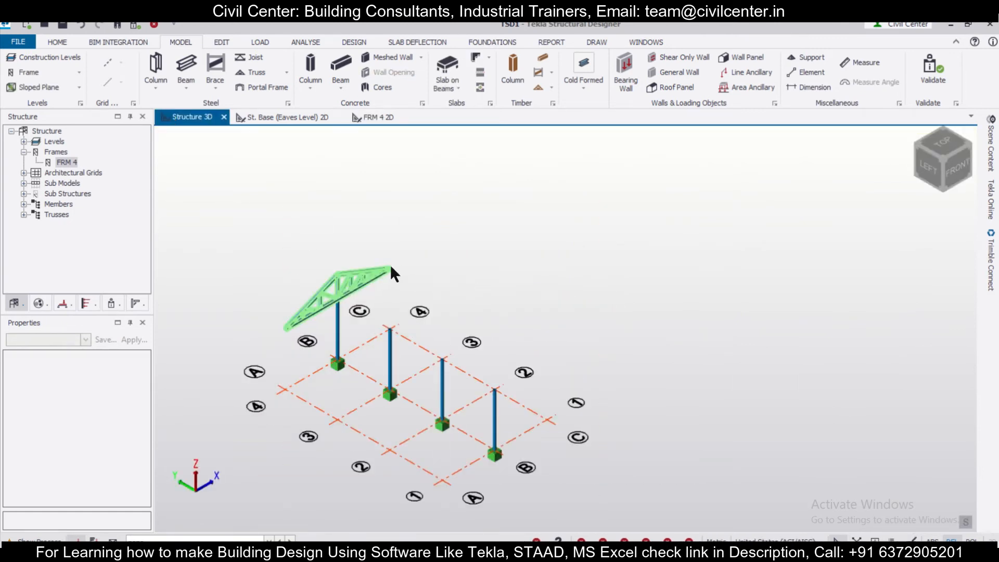
Copy the truss on grid line 4 from its column top to the column tops on grid lines 3, 2 and 1
scroll(388, 264, "up", 2)
mouse_move(386, 264)
left_click(399, 301)
scroll(388, 311, "down", 2)
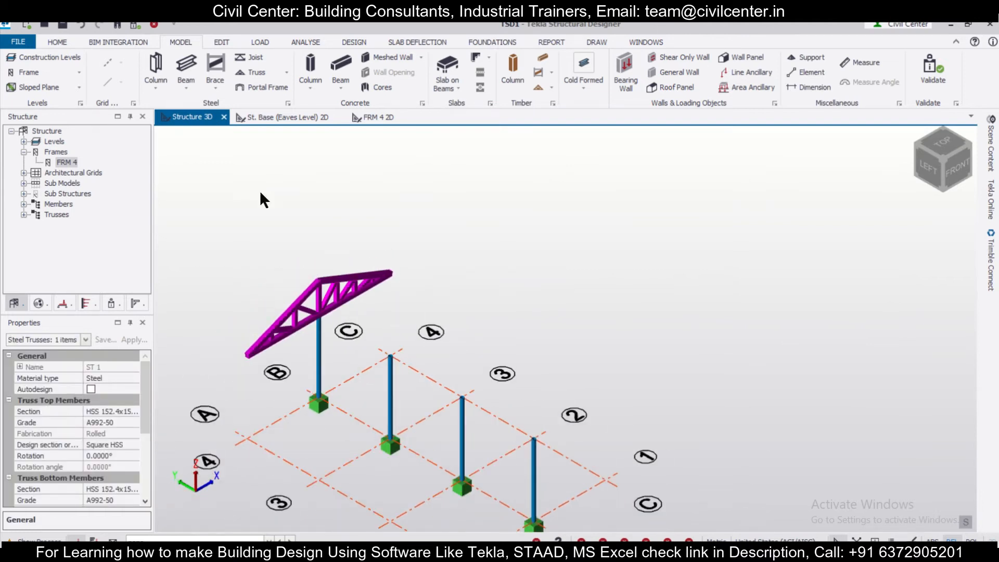
left_click(211, 41)
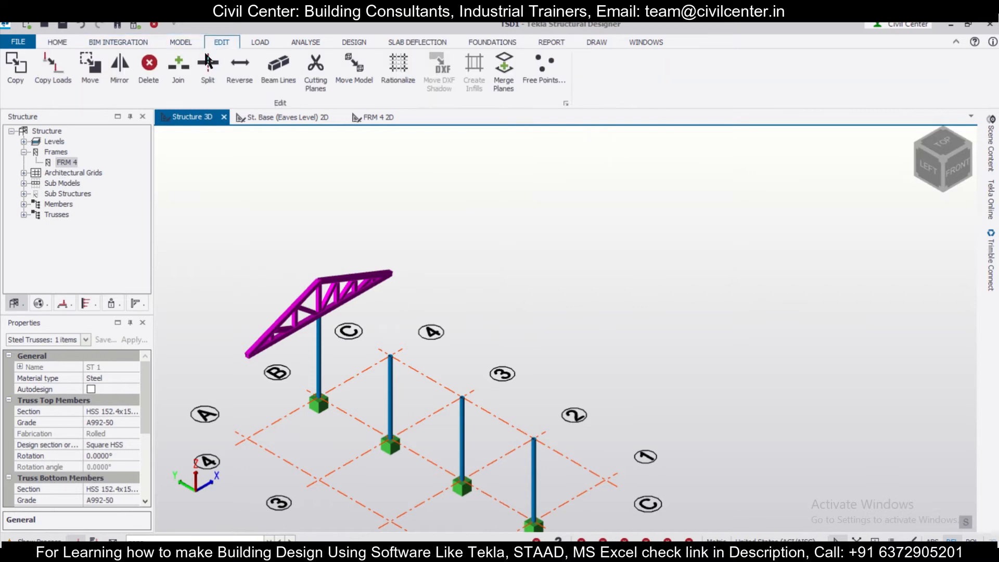
left_click(13, 65)
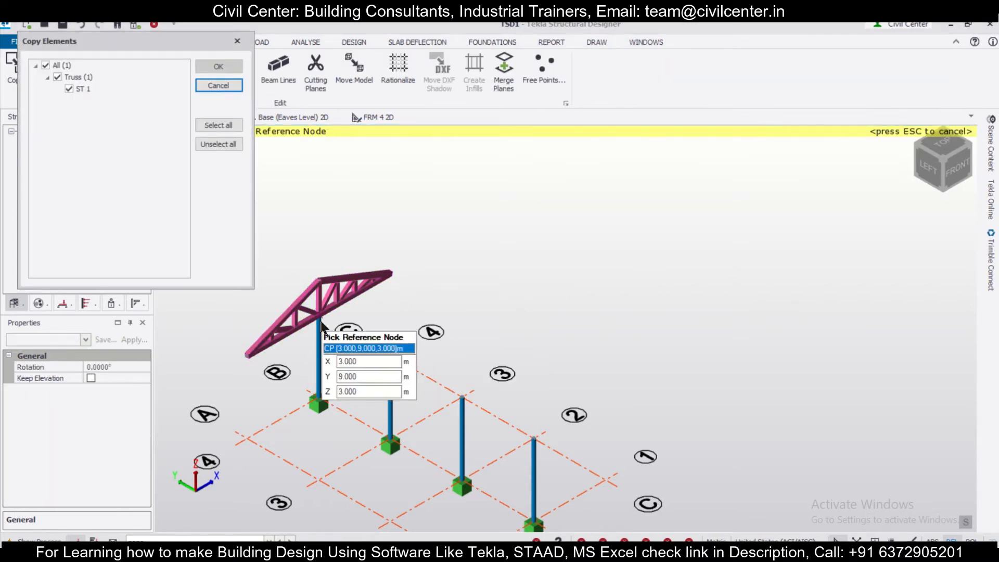
left_click(321, 320)
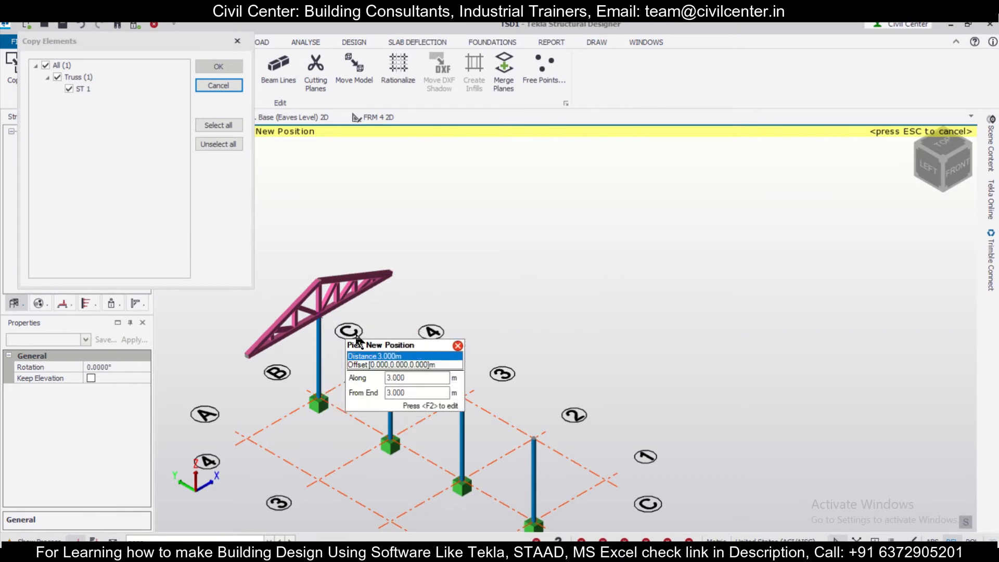
left_click(394, 358)
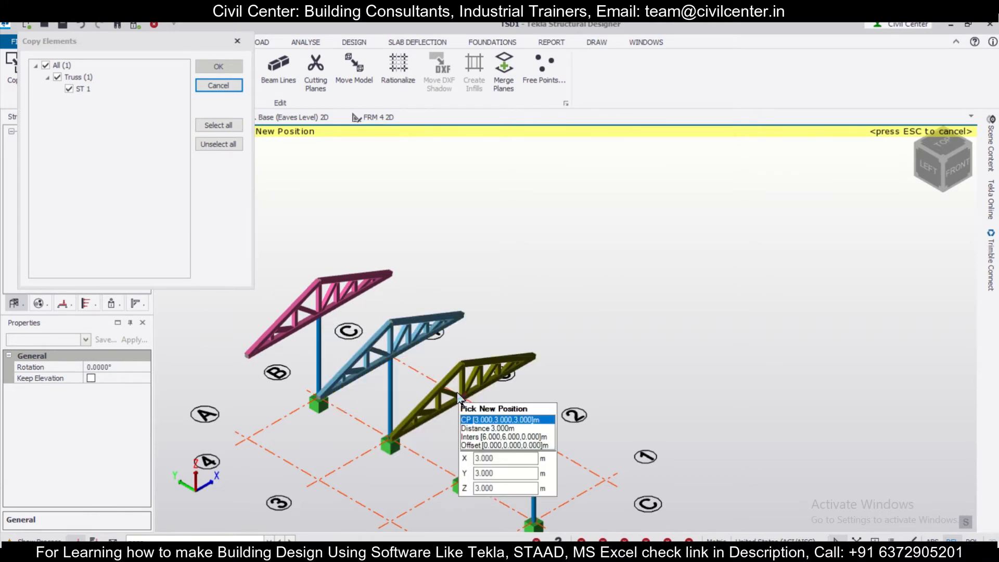
left_click(464, 400)
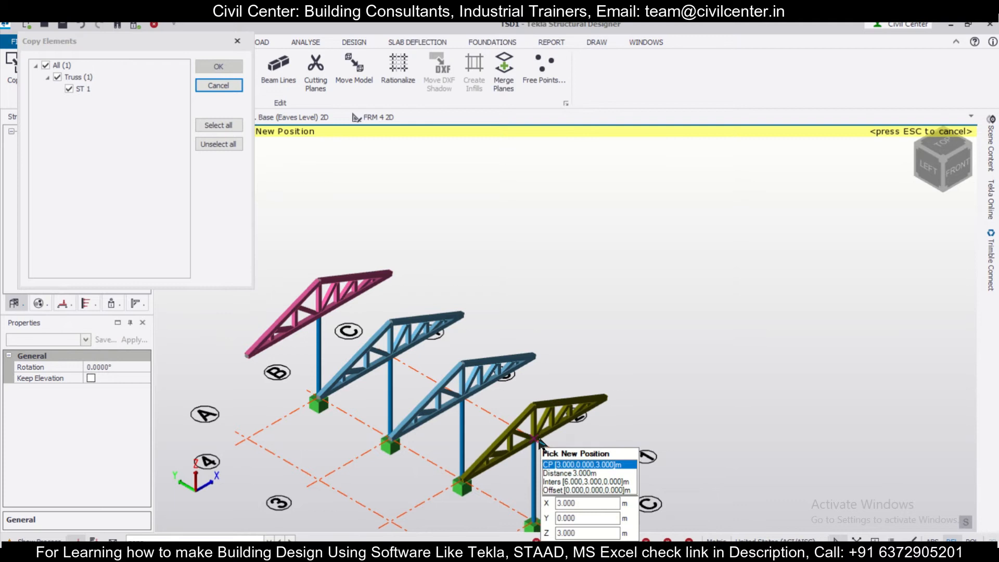
left_click(539, 441)
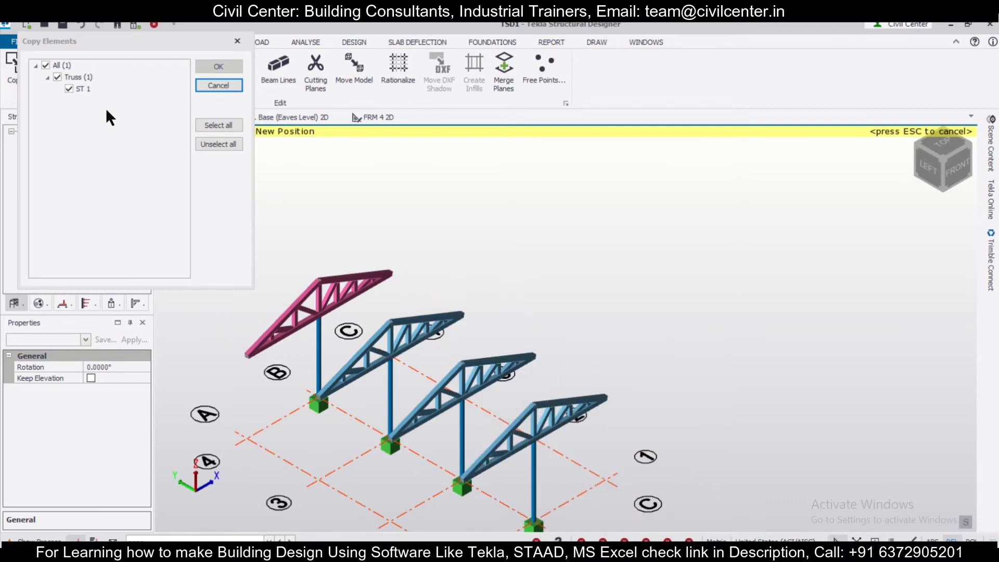
left_click(238, 41)
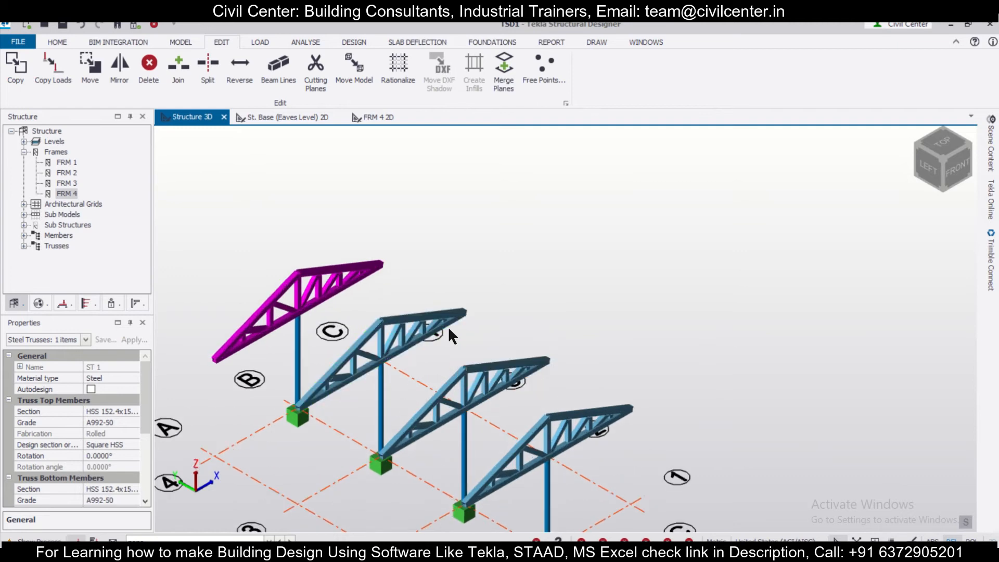
Start a rolled non-composite steel beam and set its section to Round HSS 101.6x3.2
scroll(448, 327, "up", 1)
left_click(58, 42)
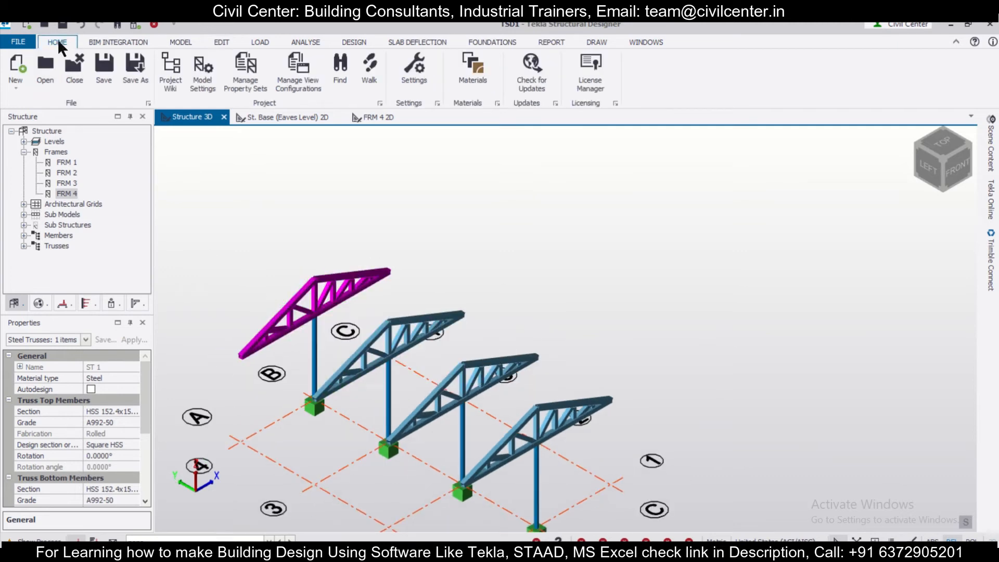
left_click(181, 43)
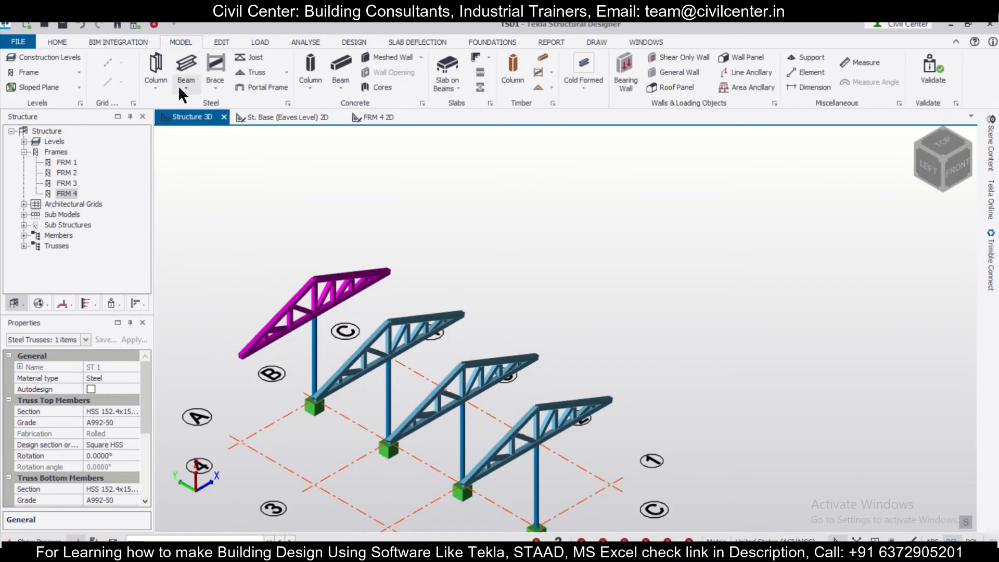
left_click(184, 84)
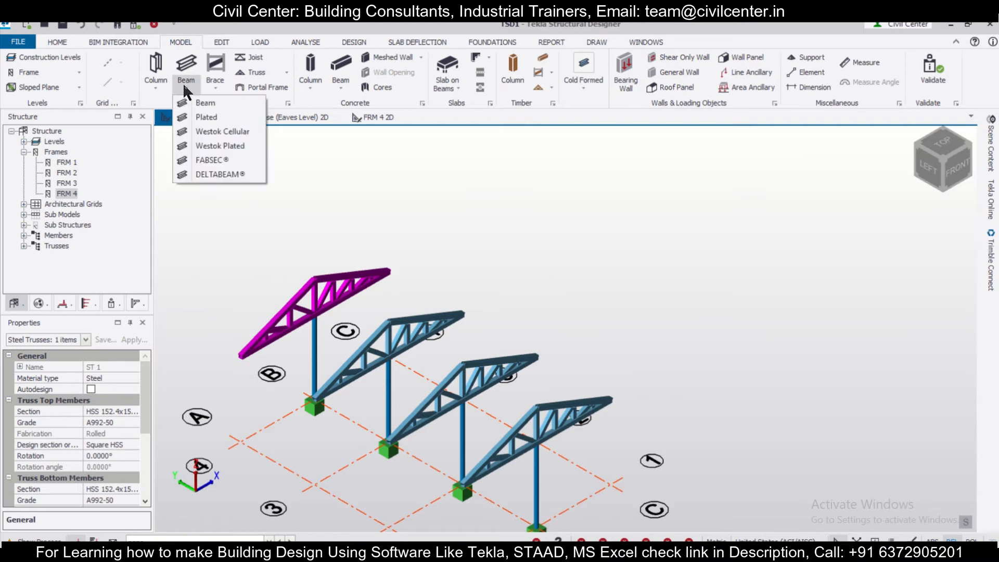
left_click(204, 103)
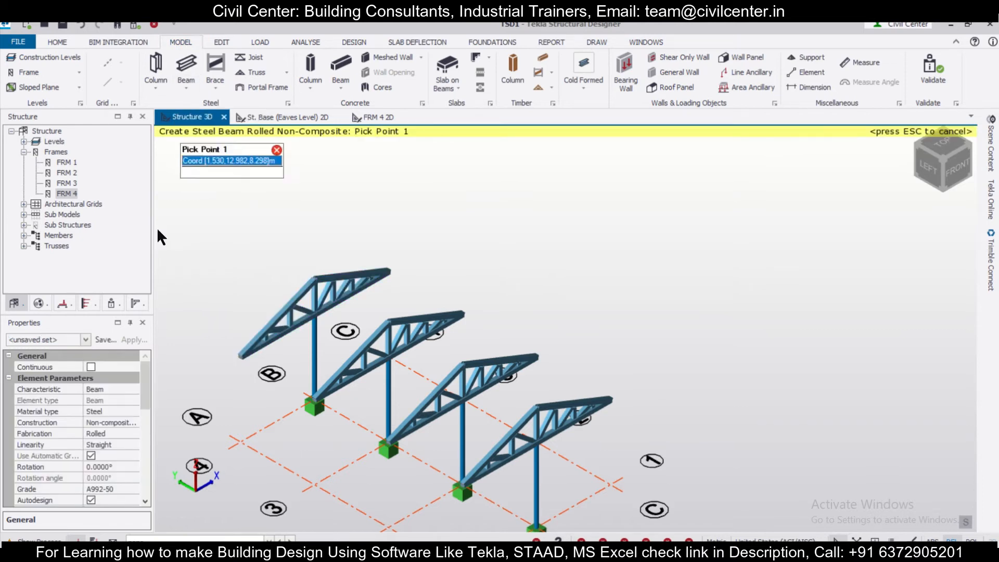
left_click_drag(142, 387, 148, 429)
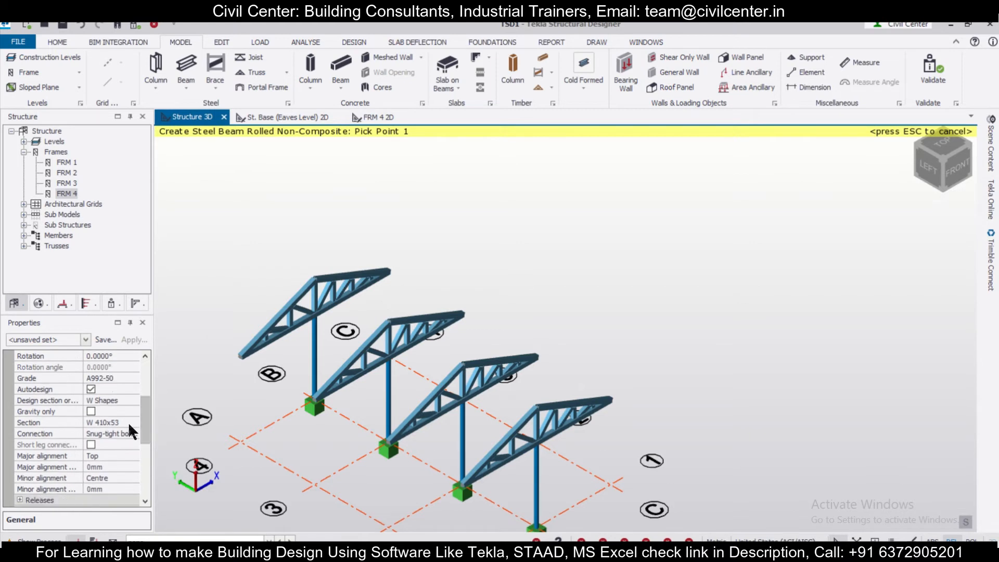
left_click(127, 422)
left_click(127, 422)
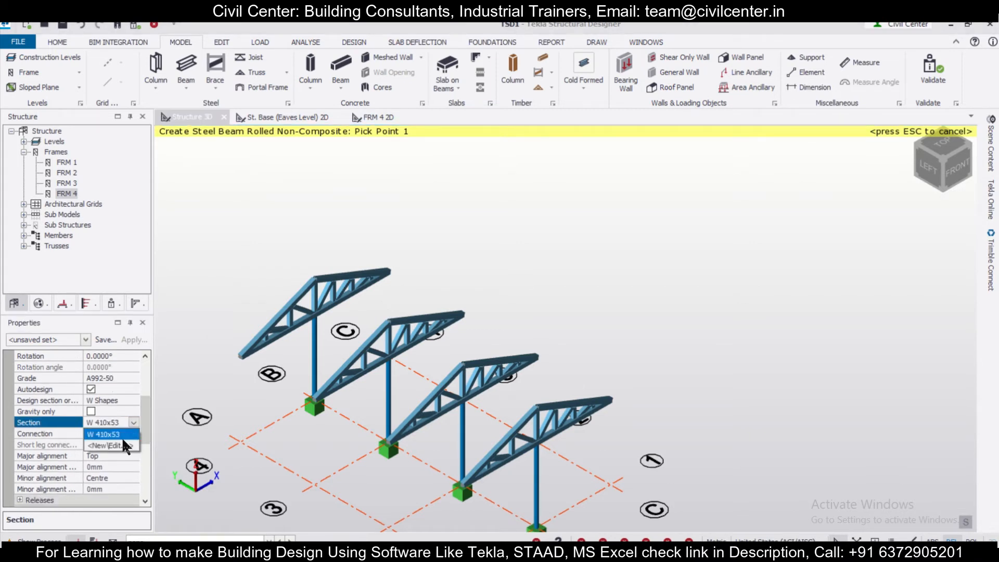
left_click(123, 442)
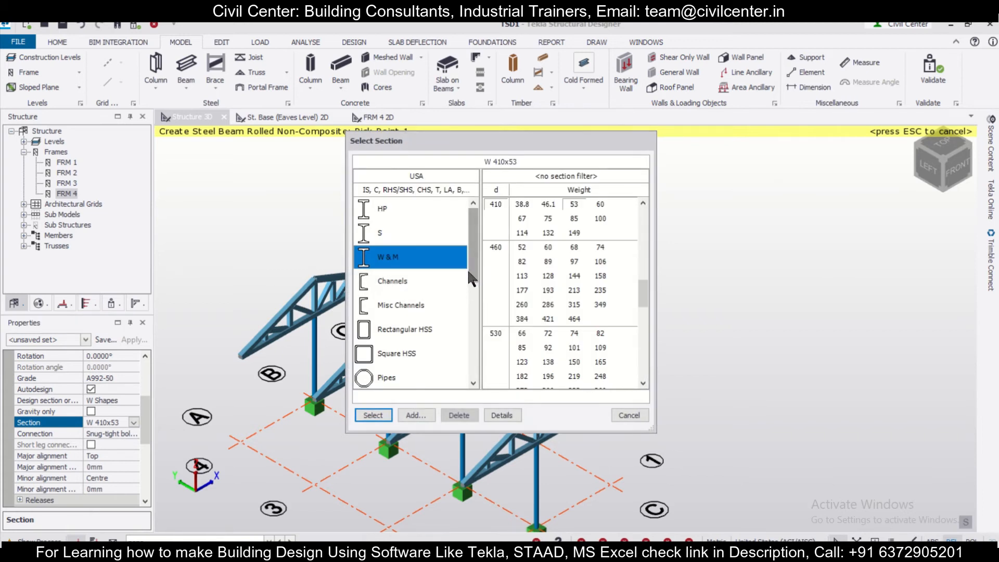
left_click_drag(470, 267, 473, 318)
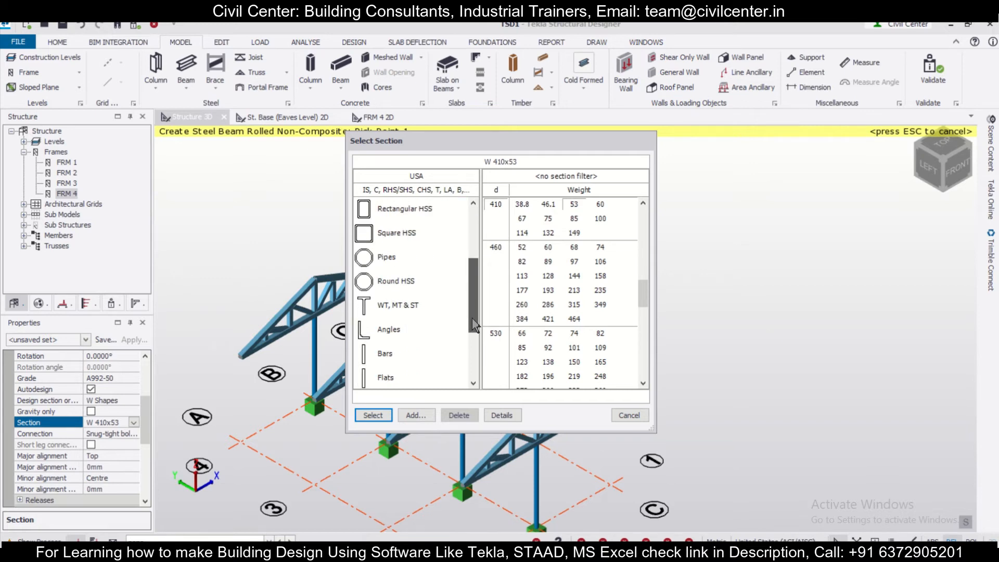
left_click(423, 282)
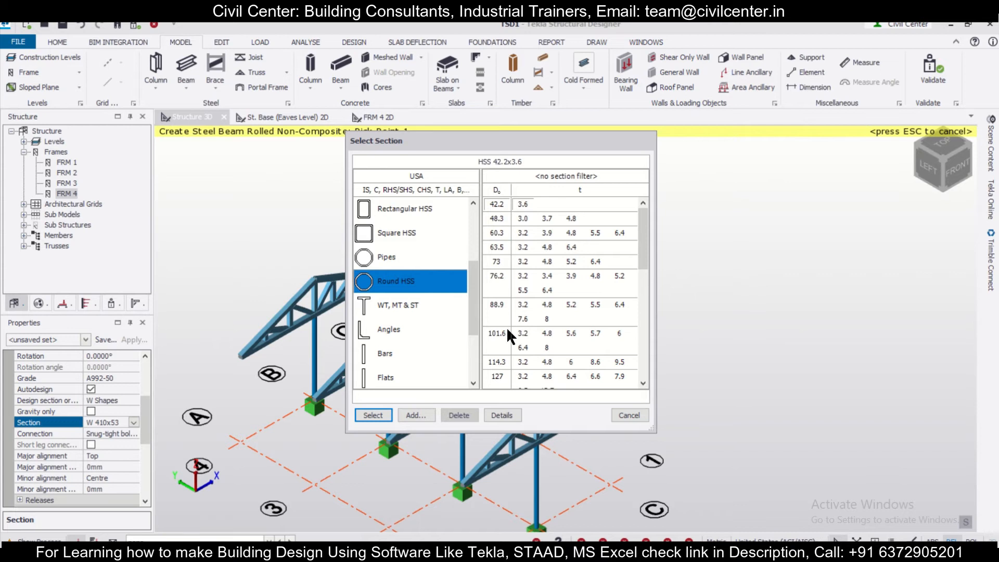
left_click(523, 333)
left_click(374, 414)
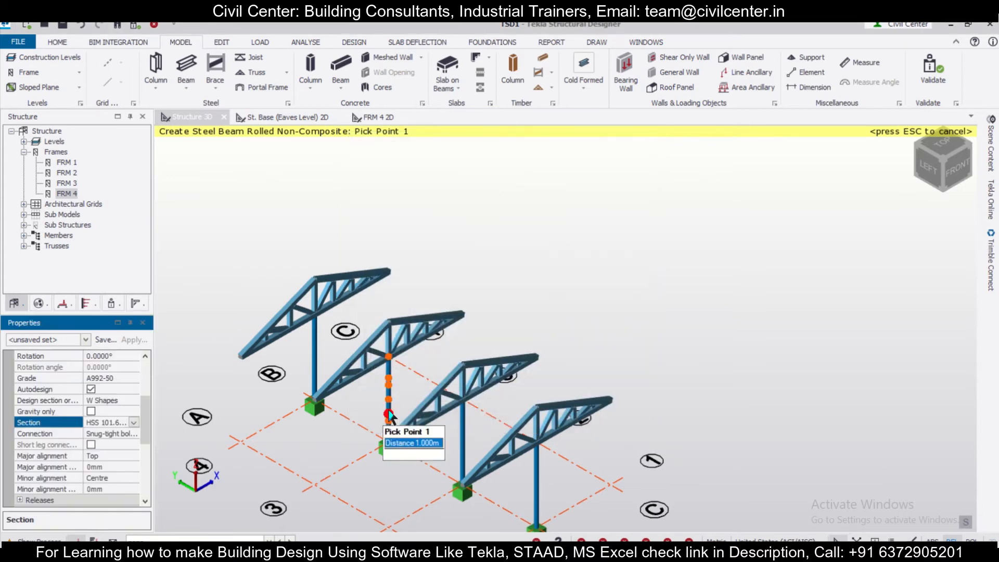
Place eaves beams along grid line A, joining the ends of the four trusses from grid line 4 to grid line 1
left_click(245, 357)
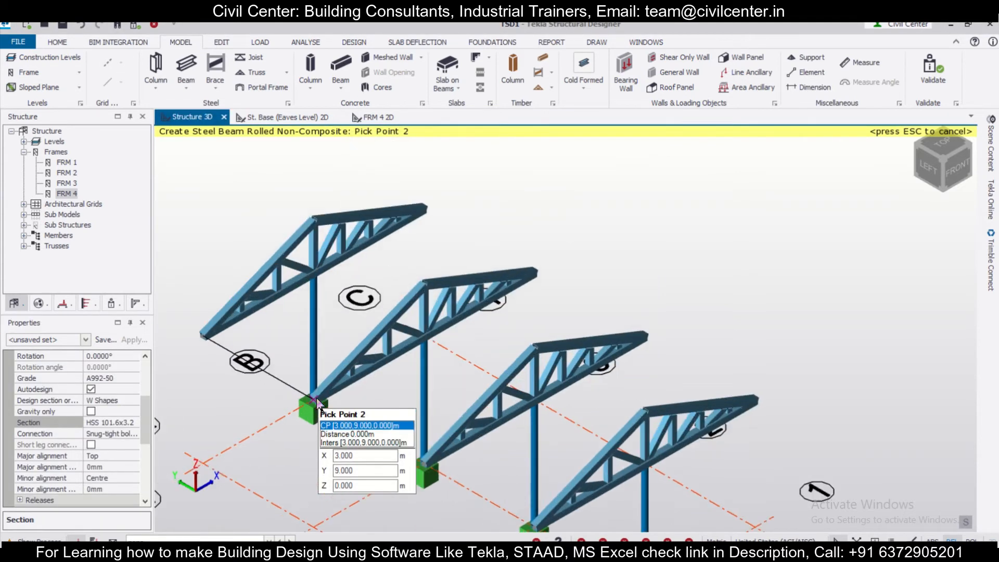
scroll(339, 371, "up", 3)
right_click_drag(340, 369, 319, 377)
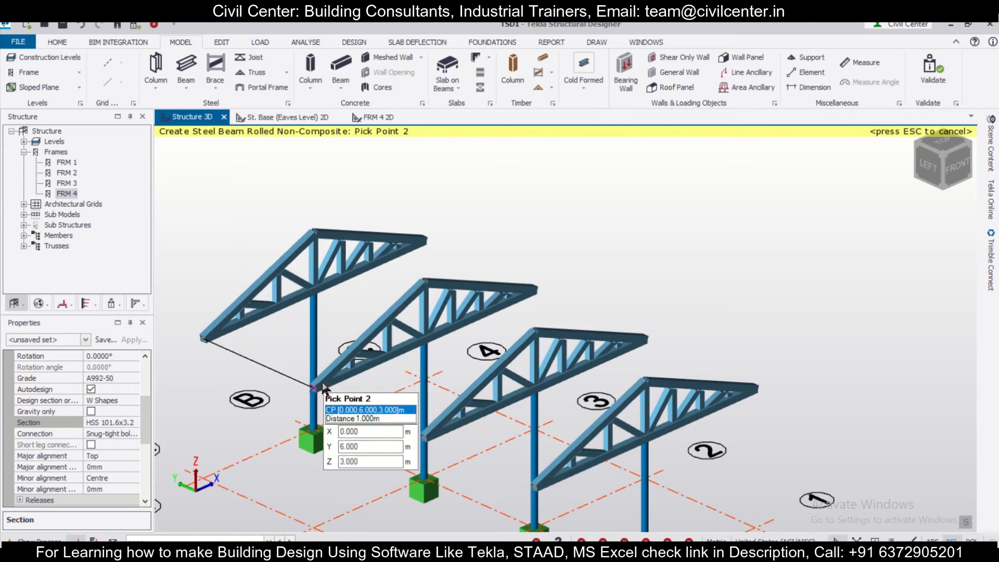
left_click(323, 383)
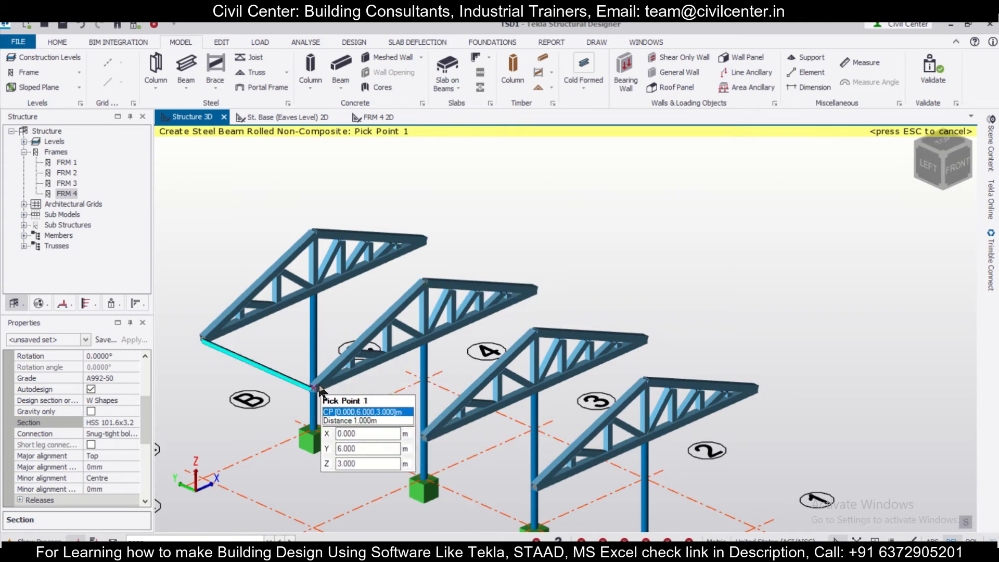
left_click(425, 440)
left_click(536, 491)
key("Escape")
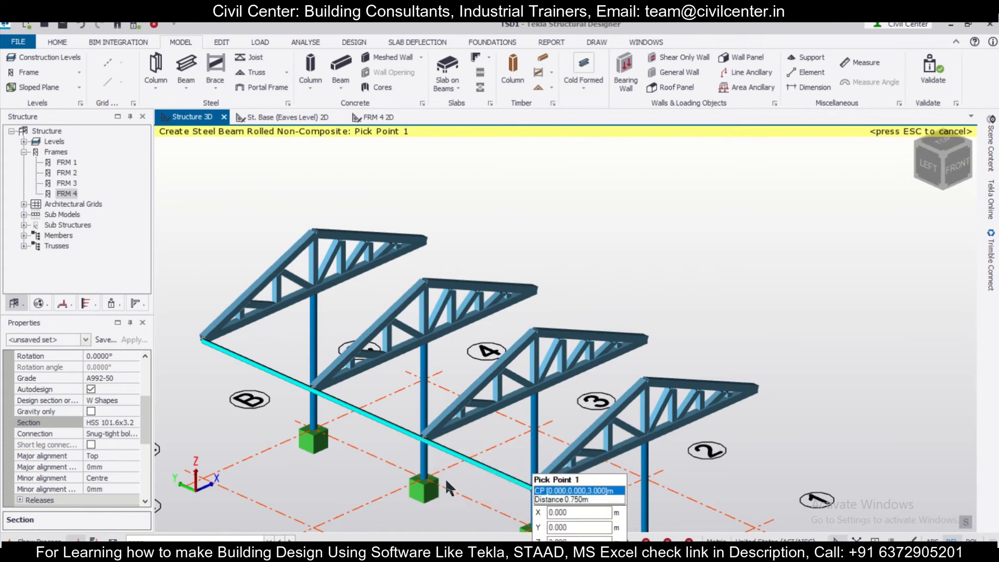
Place beams between the four trusses at the first top-chord panel point up from grid line A
left_click(244, 308)
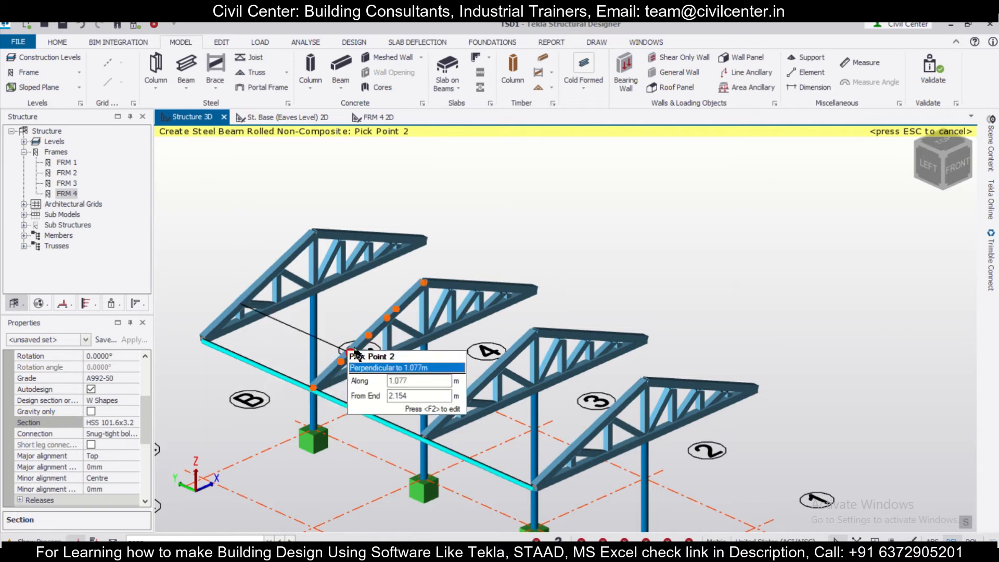
left_click(354, 358)
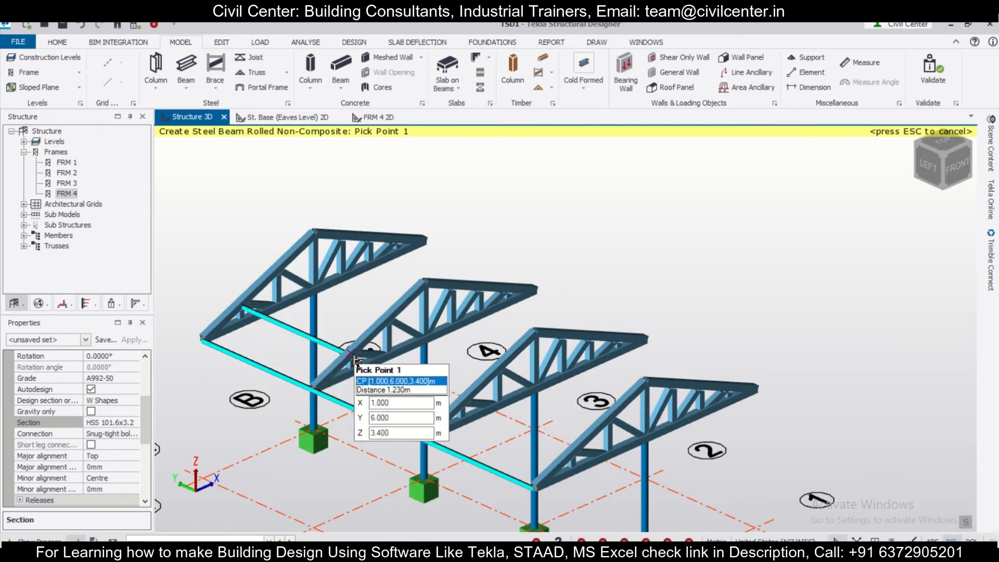
left_click(468, 412)
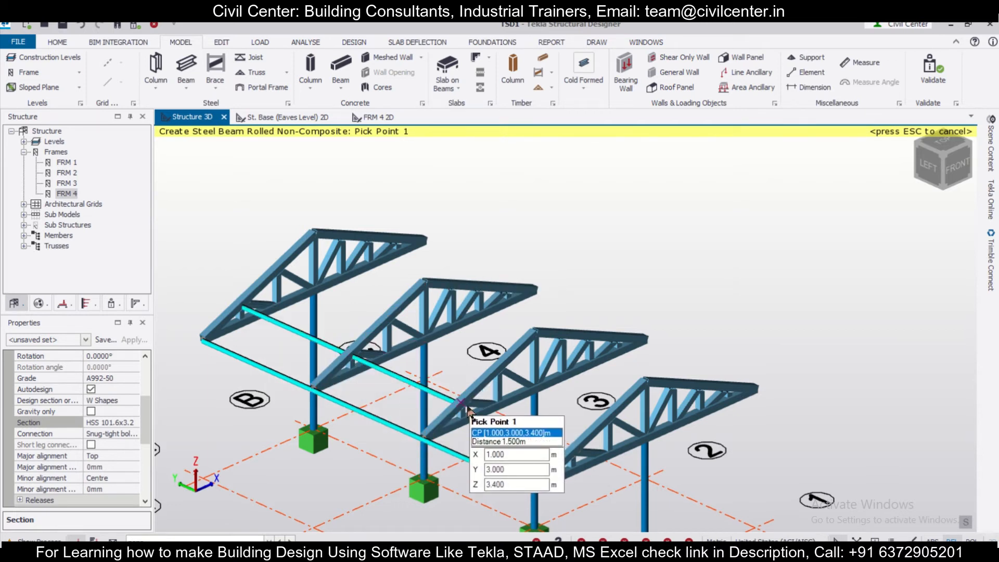
left_click(576, 457)
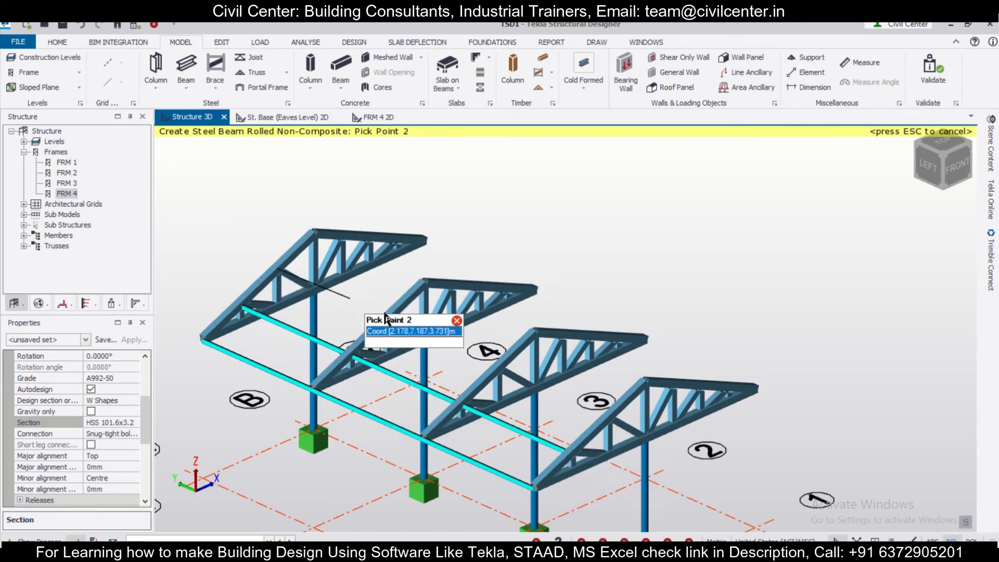
Place beams between the four trusses at the second top-chord panel point up from grid line A
left_click(392, 320)
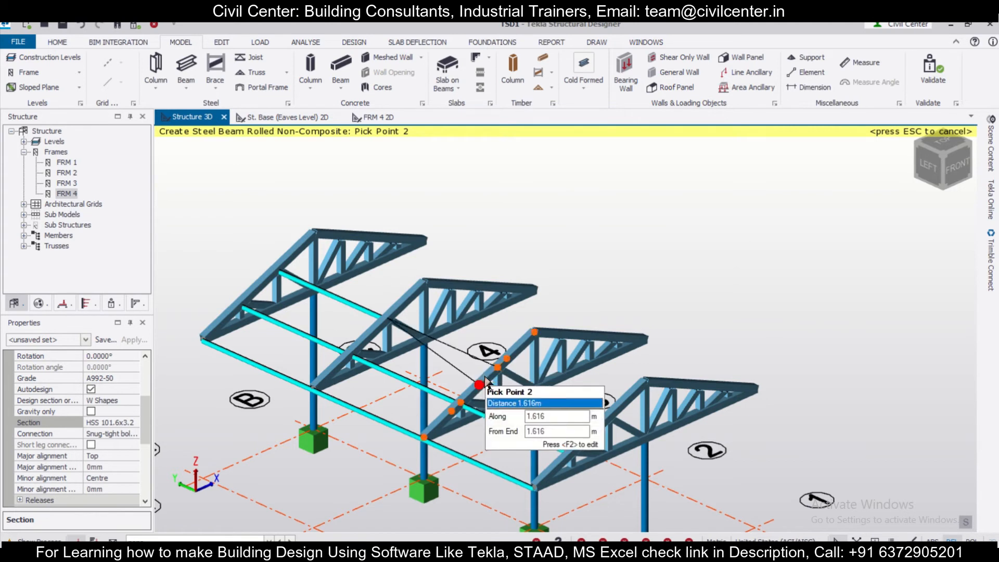
left_click(498, 364)
left_click(498, 364)
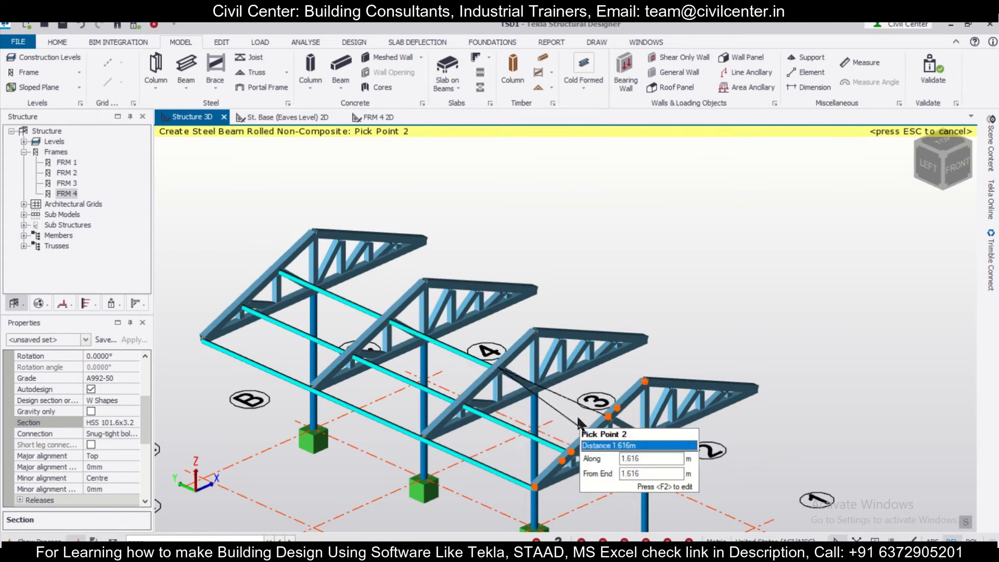
left_click(605, 418)
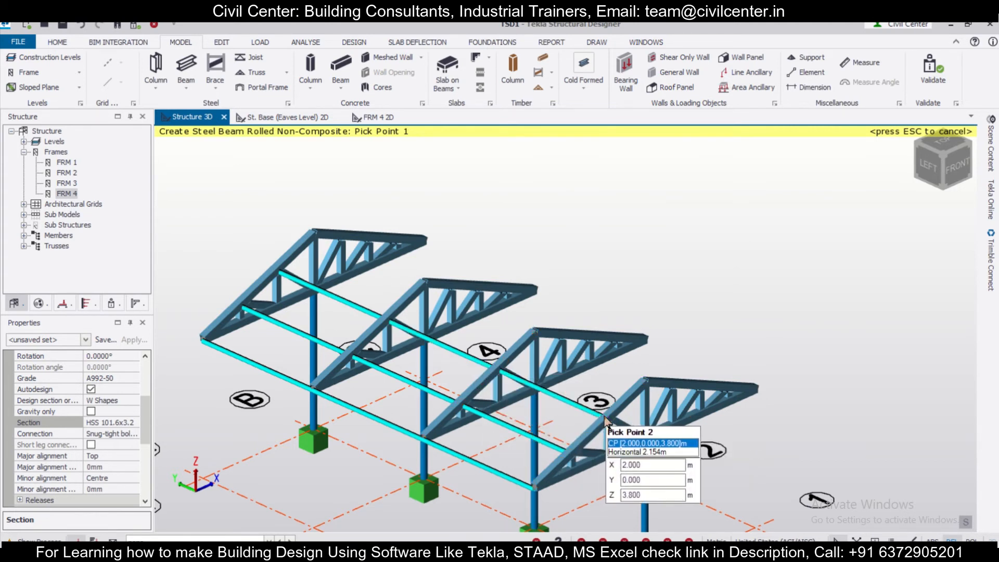
Place ridge beams joining the apexes of the four trusses from grid line 4 to grid line 1
left_click(314, 234)
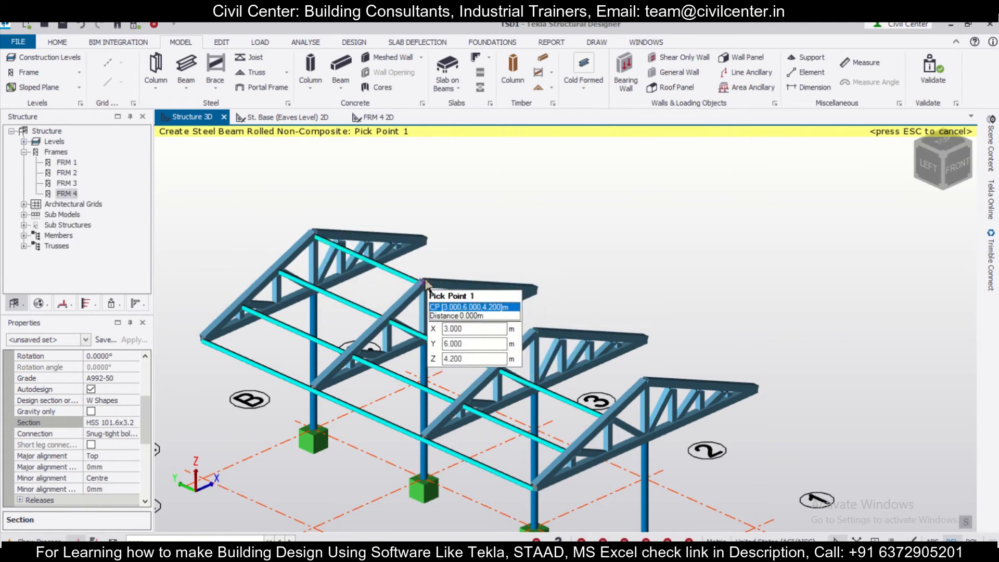
left_click(532, 334)
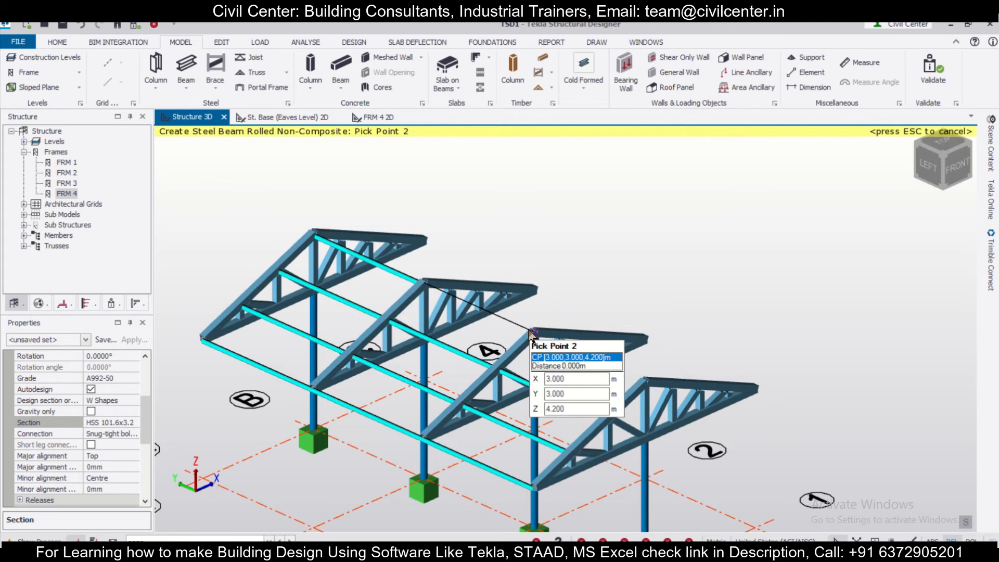
left_click(532, 333)
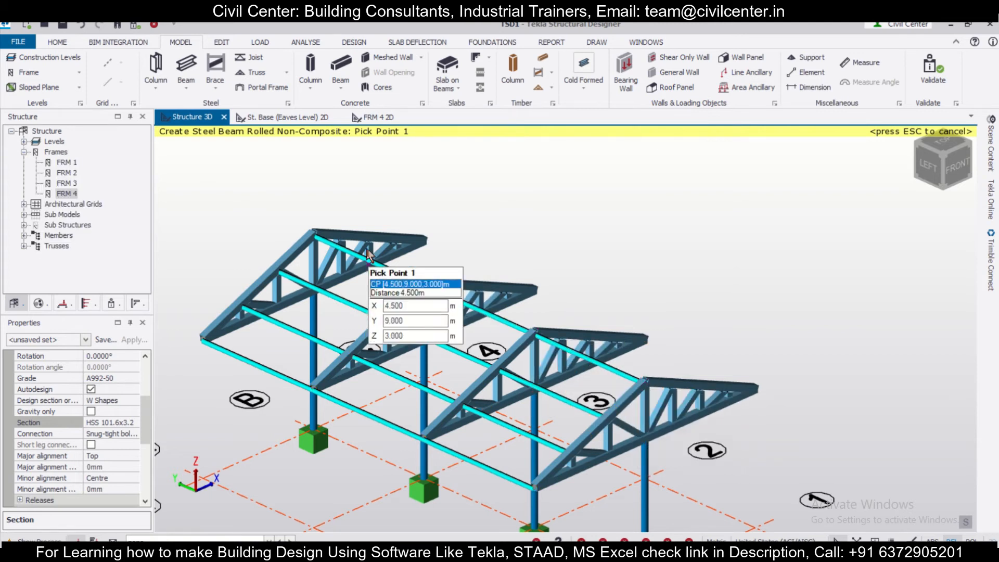
right_click_drag(663, 302, 526, 288)
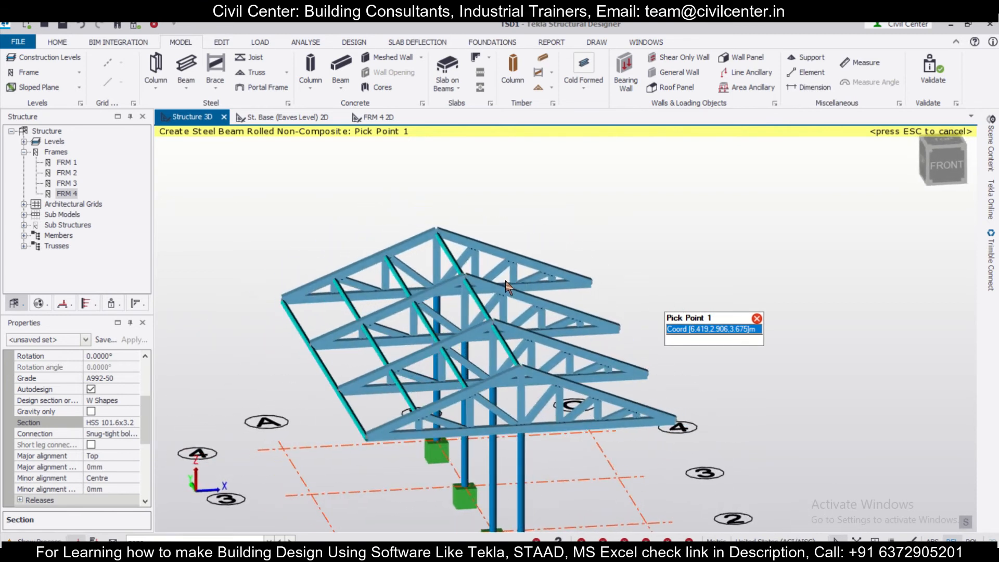
Mirror the twelve HSS roof beams on the grid line A slope and ridge to the opposite slope, using a picked mirror plane through the ridge
scroll(458, 231, "up", 3)
key("Escape")
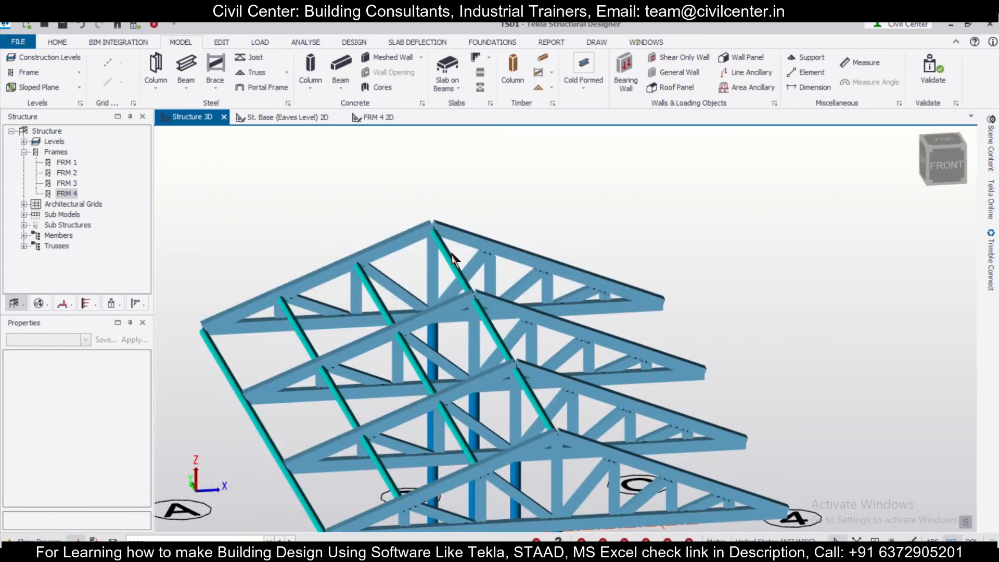
scroll(356, 276, "down", 3)
right_click_drag(742, 320, 562, 333)
right_click_drag(475, 288, 640, 327)
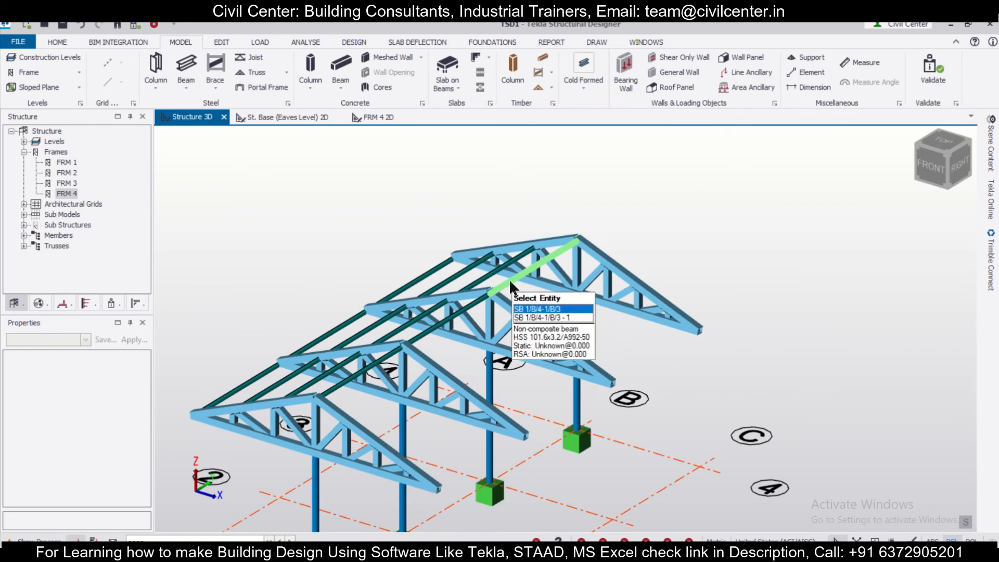
left_click(509, 280)
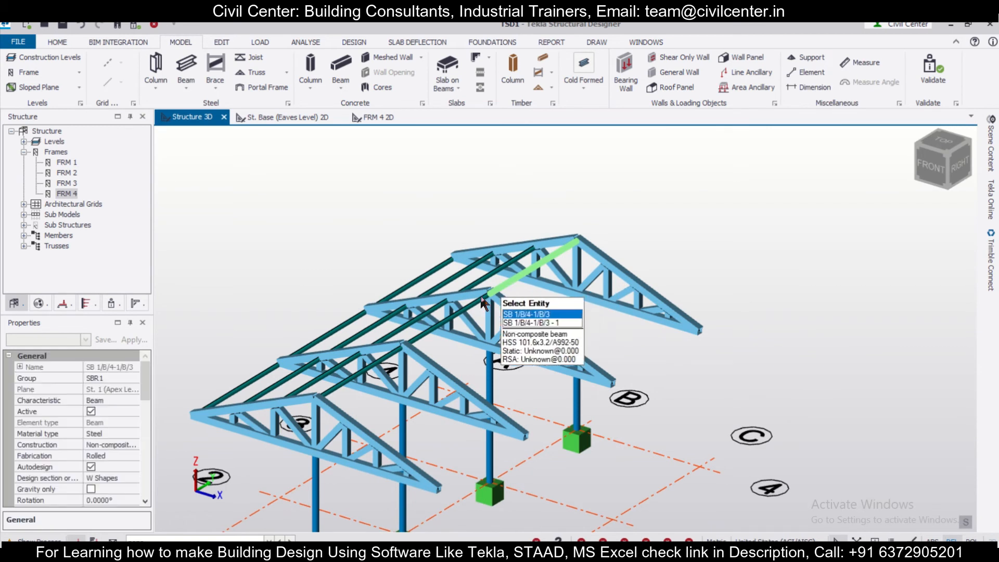
left_click(362, 373)
left_click(296, 373)
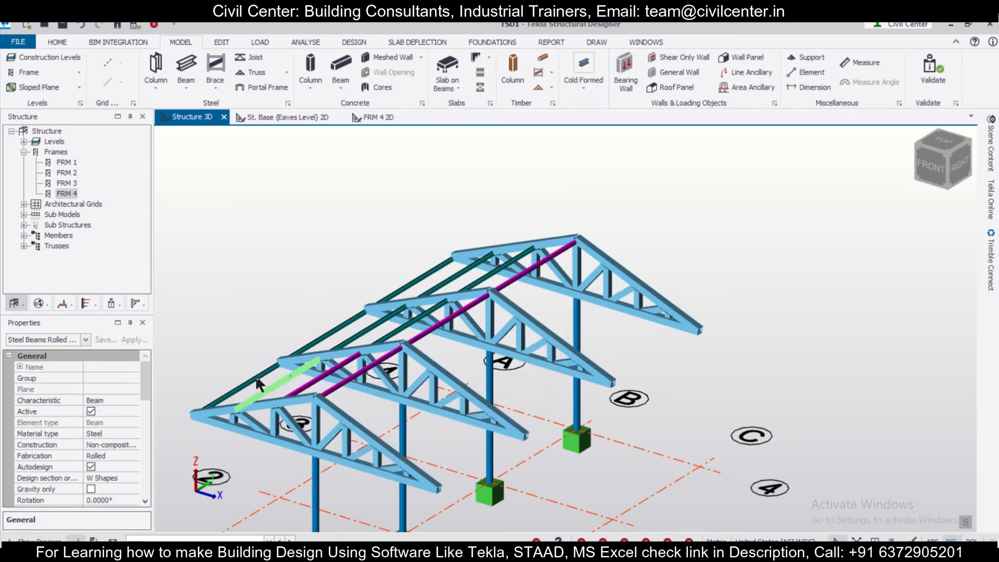
left_click(252, 376)
left_click(369, 328)
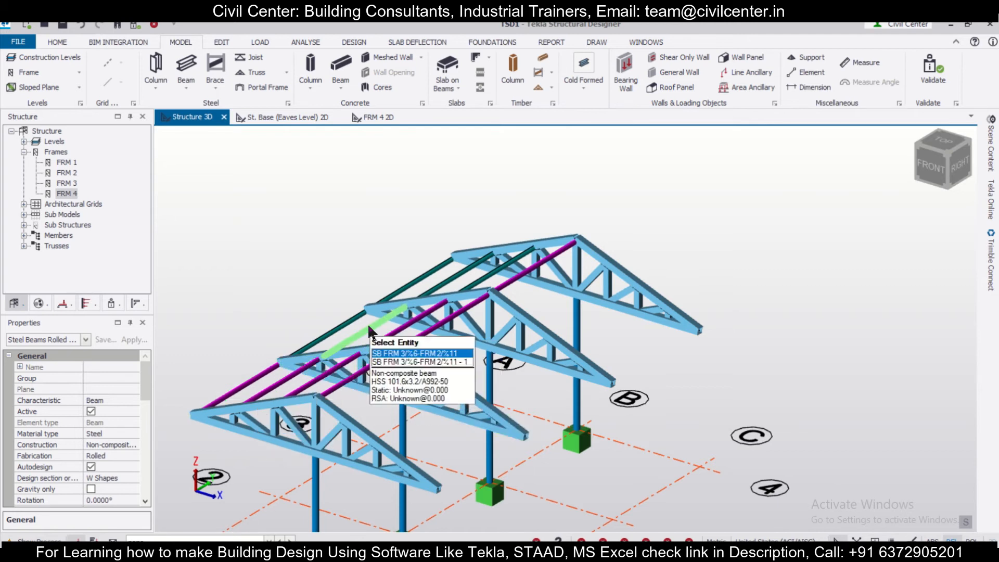
left_click(494, 271)
left_click(459, 273)
left_click(419, 276)
middle_click_drag(664, 374, 812, 335)
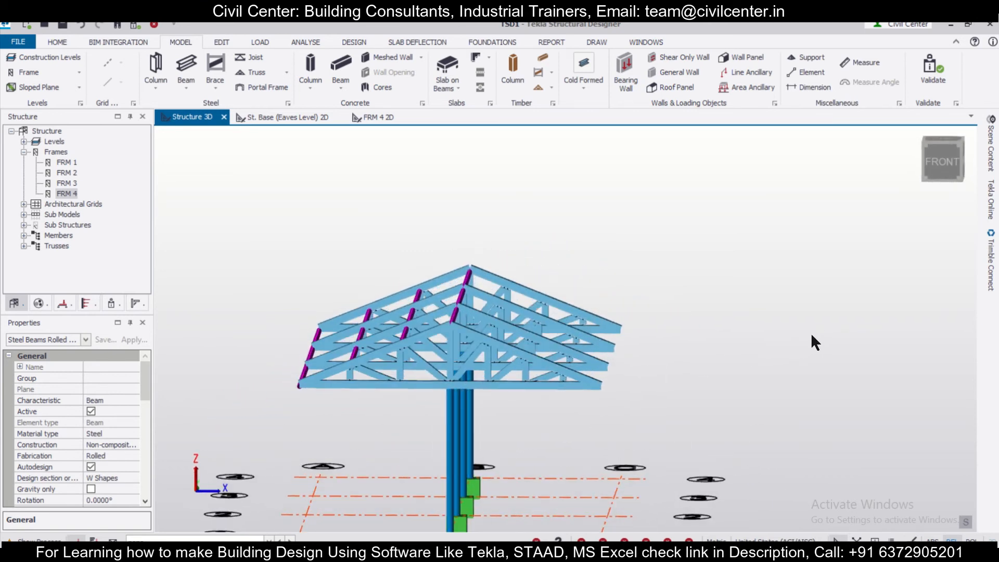
left_click(224, 41)
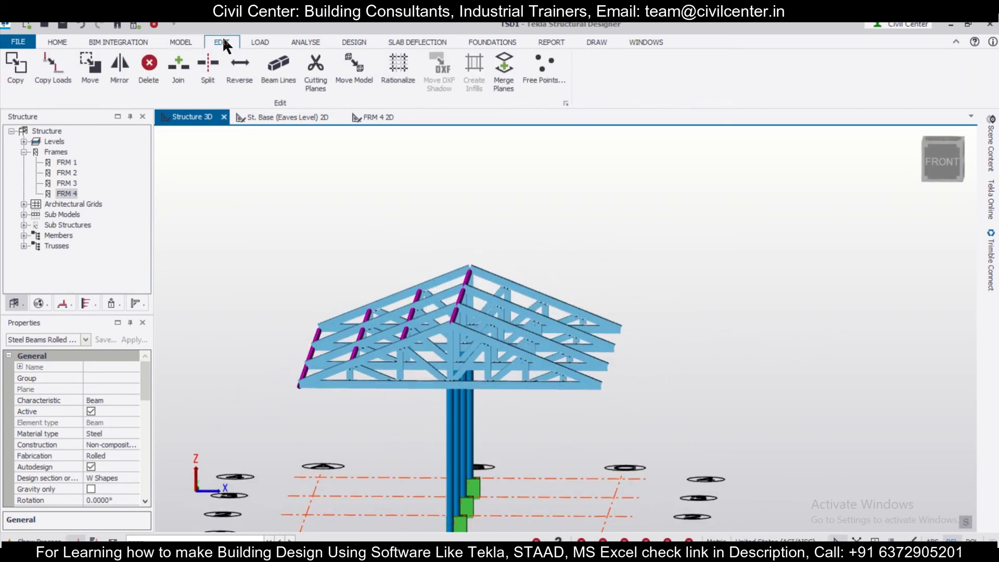
left_click(121, 71)
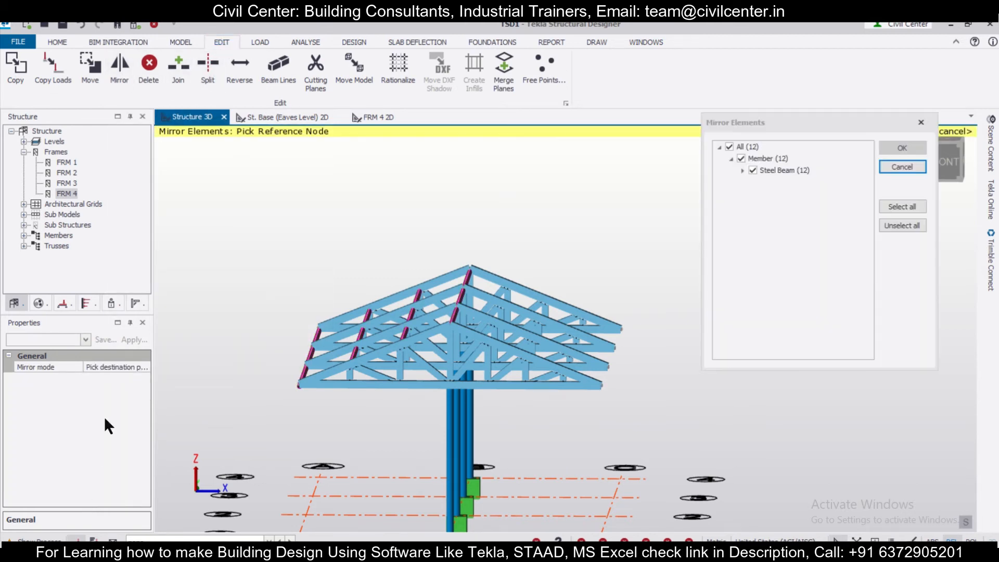
left_click(128, 366)
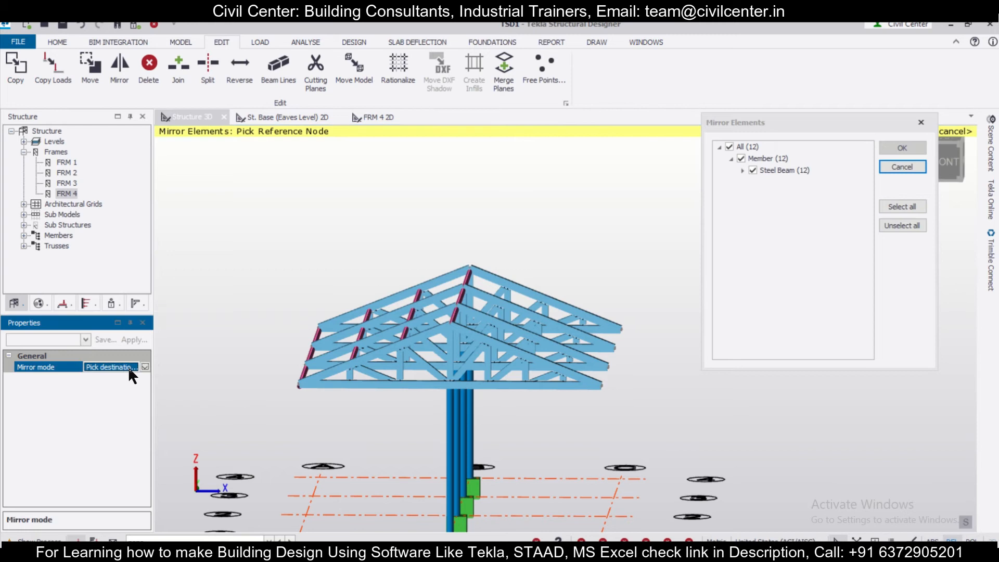
left_click(138, 367)
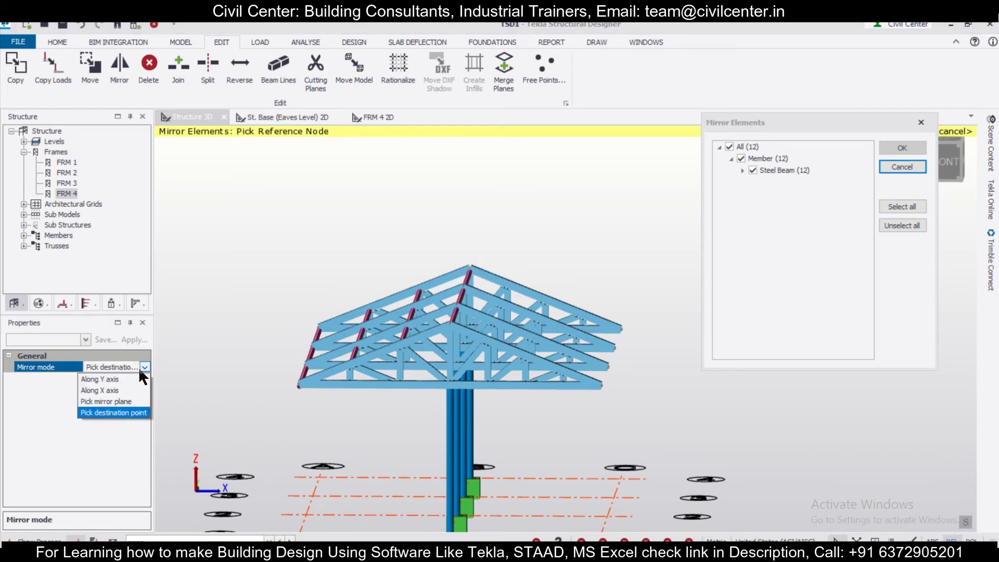
left_click(124, 402)
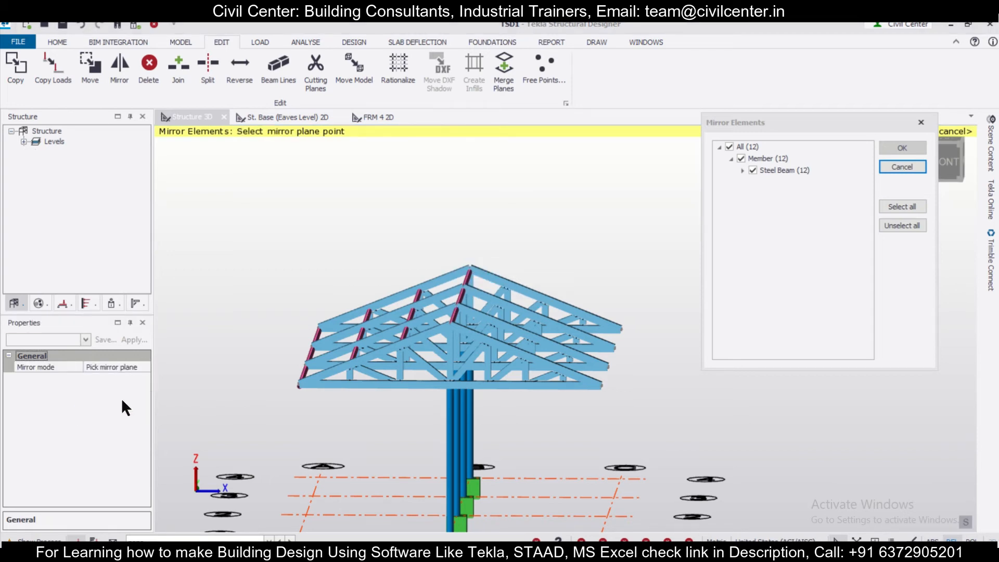
left_click(456, 322)
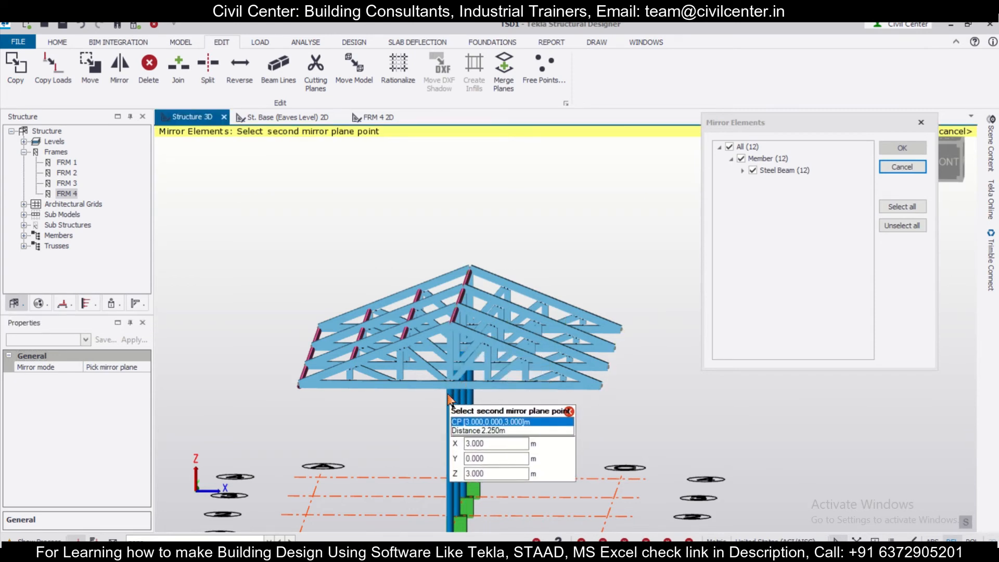
left_click(447, 446)
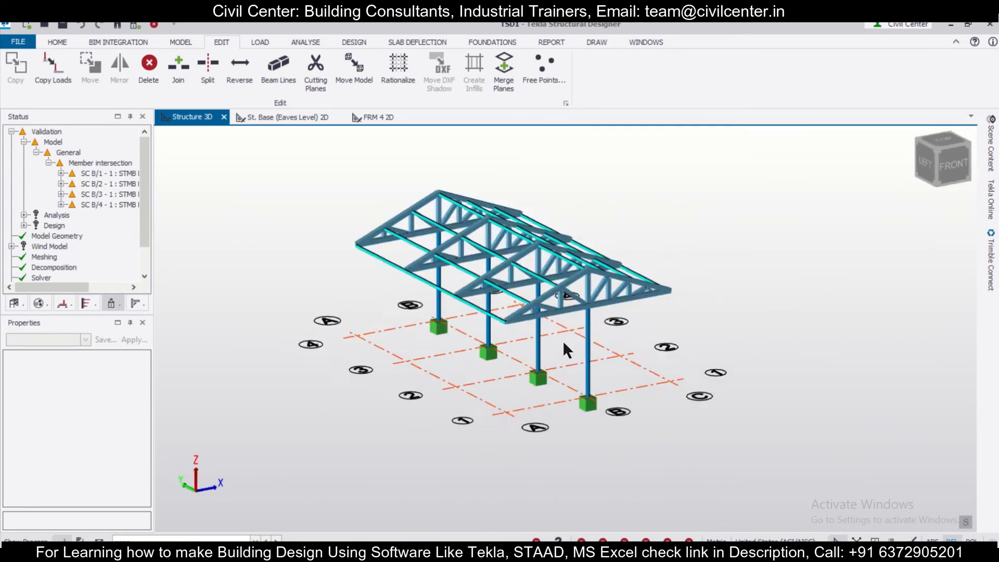
middle_click_drag(563, 340, 681, 341, "shift")
left_click(176, 43)
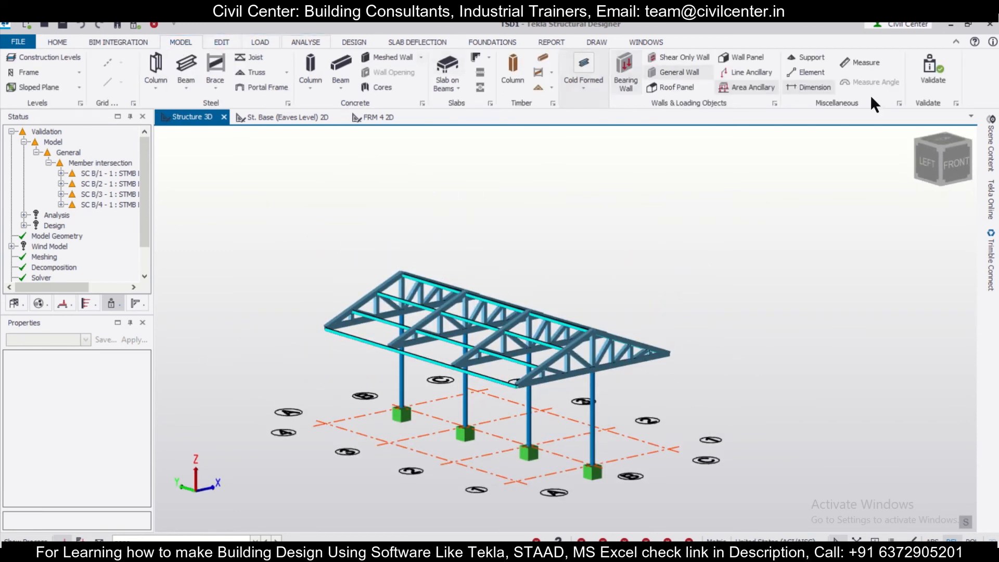
left_click(677, 87)
scroll(323, 338, "up", 2)
left_click(327, 326)
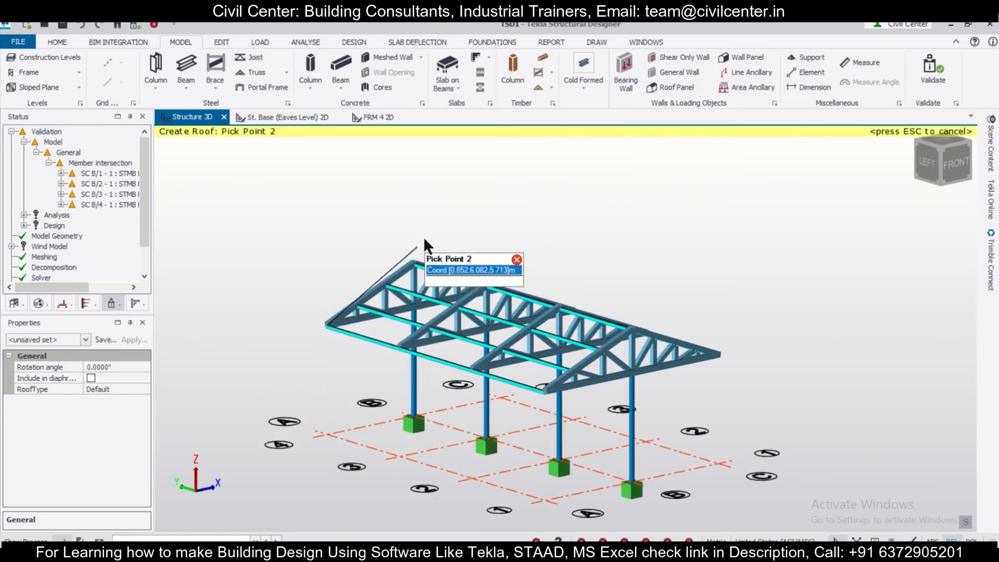
left_click(414, 262)
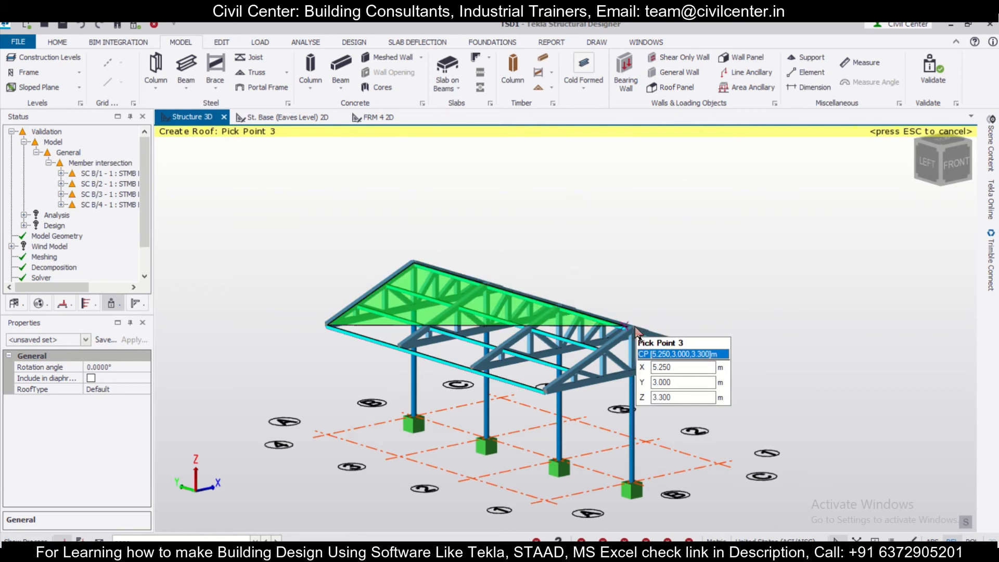
left_click(636, 329)
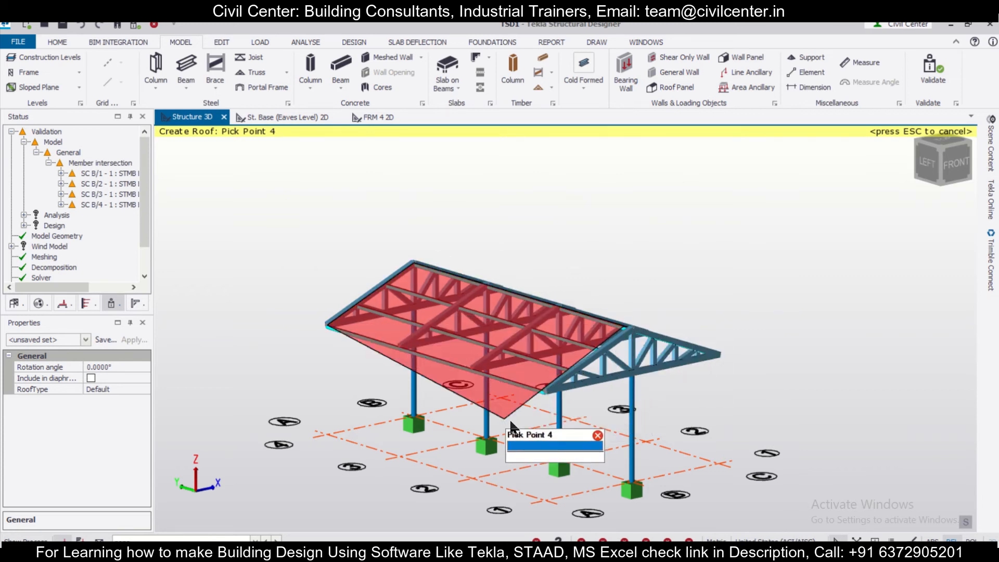
right_click_drag(506, 419, 628, 423)
right_click_drag(603, 334, 569, 380)
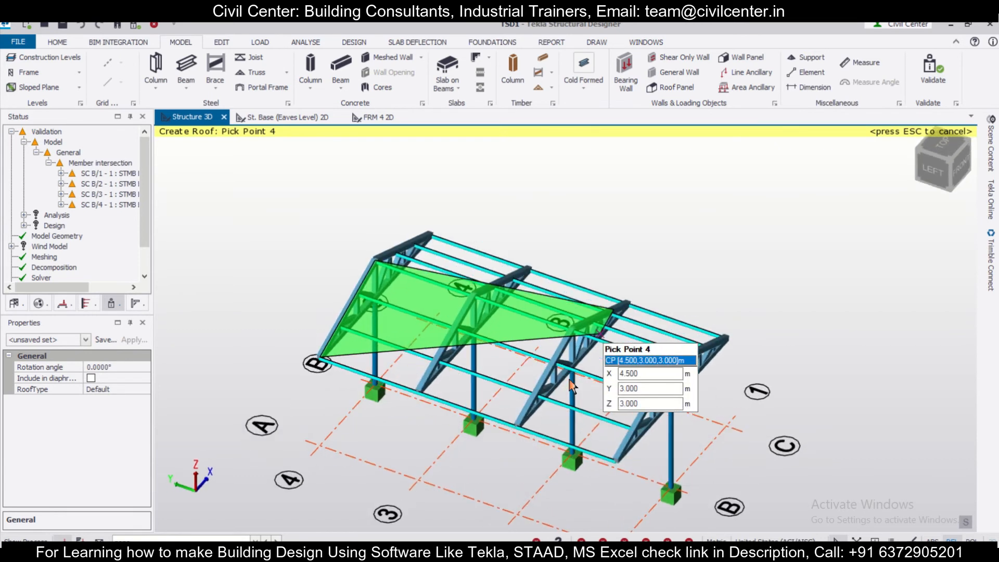
Create a roof panel over the grid line A slope through its four eaves and ridge corners
left_click(320, 359)
left_click(320, 359)
left_click(376, 260)
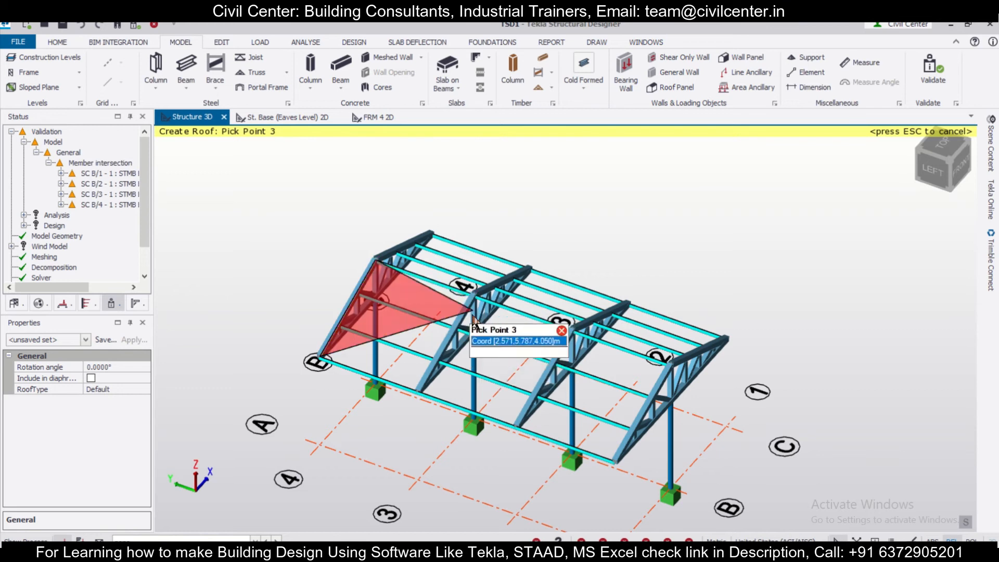
left_click(672, 360)
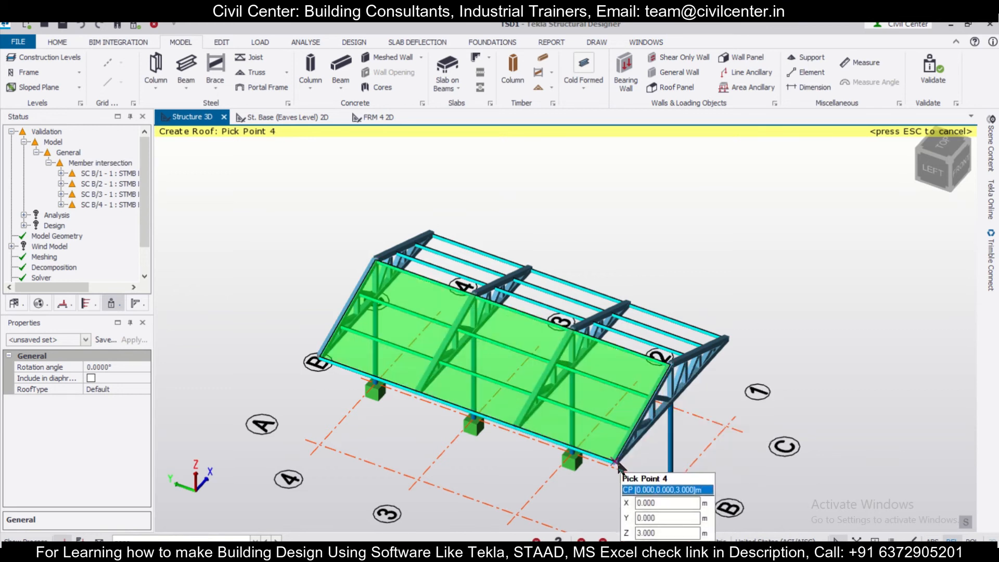
left_click(616, 462)
left_click(618, 460)
Create a matching roof panel over the opposite slope on the grid line C side through its four corners
right_click_drag(773, 408, 544, 408)
left_click(487, 200)
left_click(597, 210)
left_click(672, 454)
left_click(565, 440)
right_click_drag(718, 419, 731, 360)
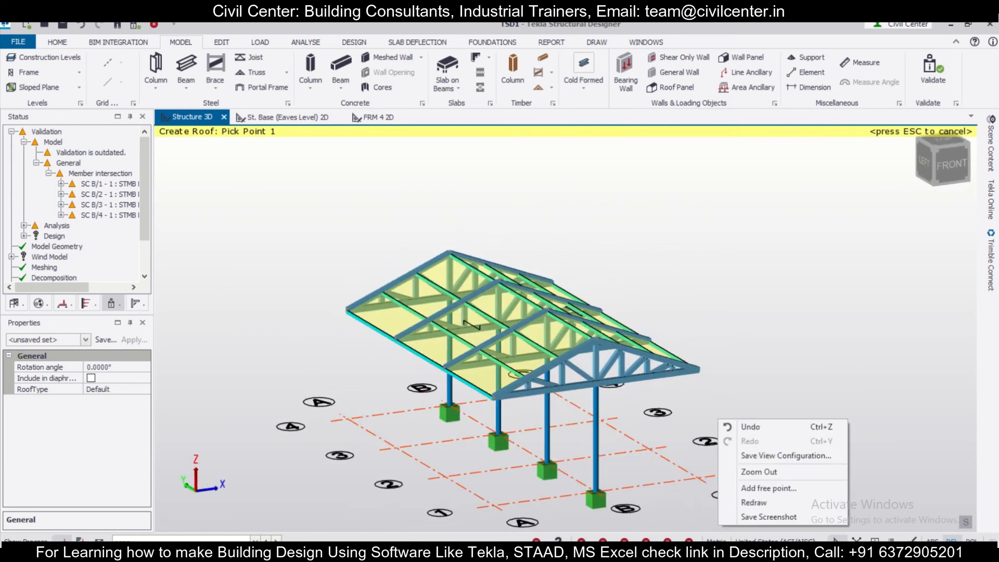
Apply a 0.750 kN/m² area load, measured along the element in global Z, to both roof panels in the 3 Dead loadcase
left_click(254, 543)
left_click(255, 543)
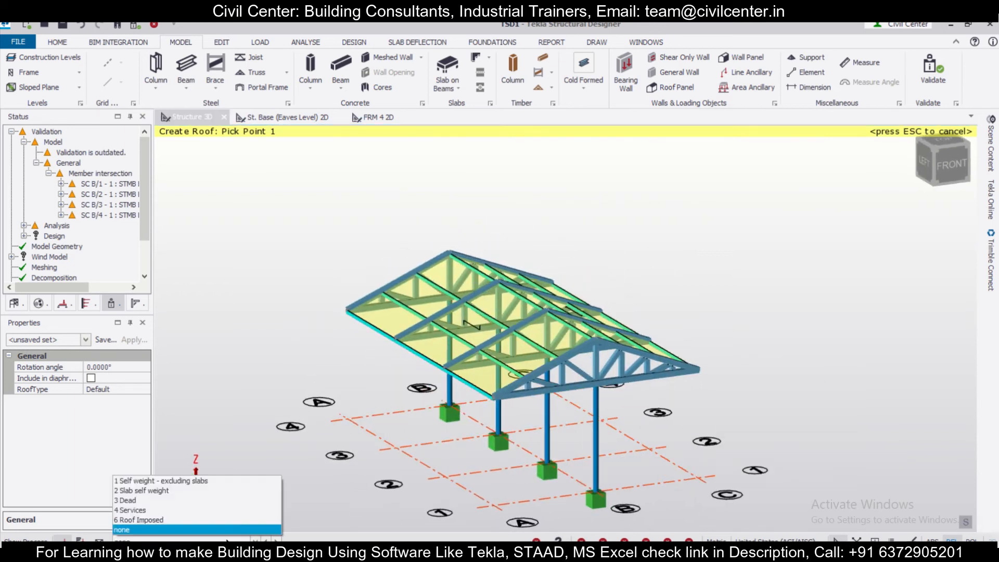
left_click(243, 499)
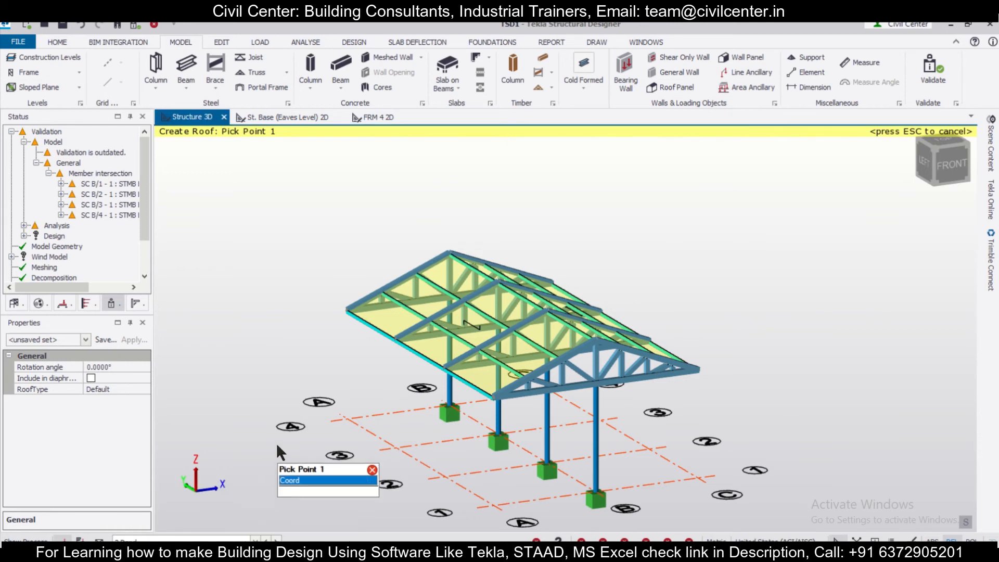
left_click(258, 42)
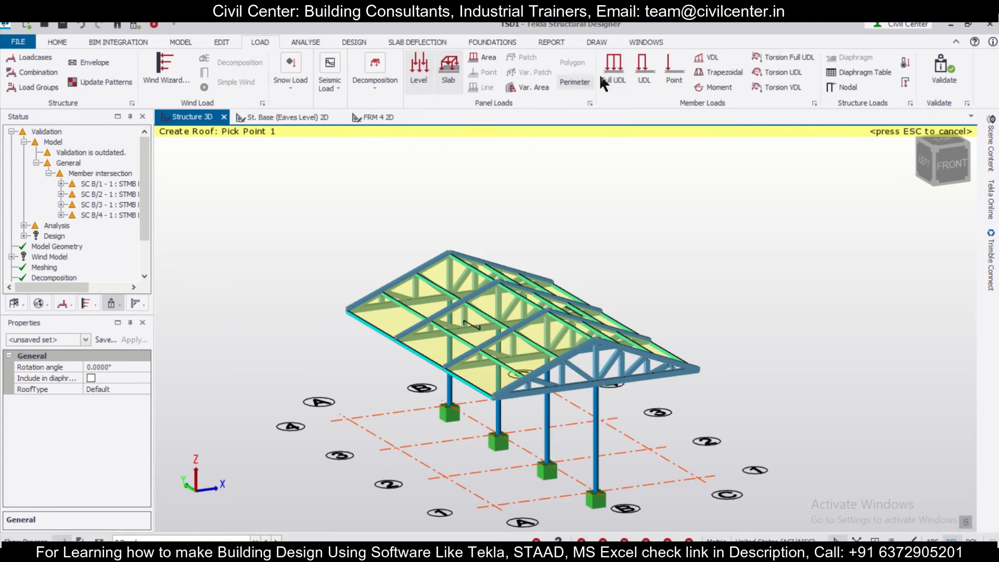
left_click(448, 72)
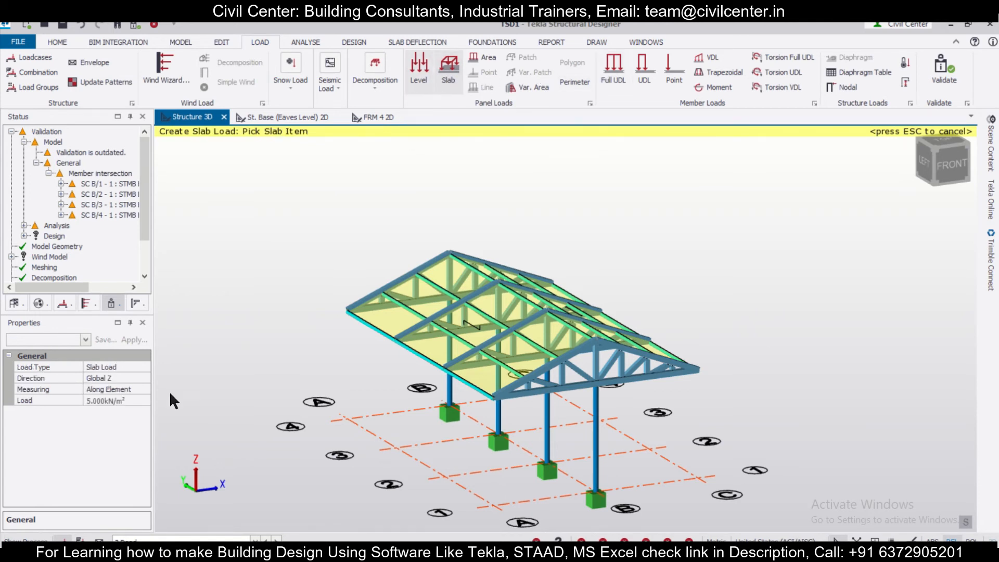
left_click(120, 399)
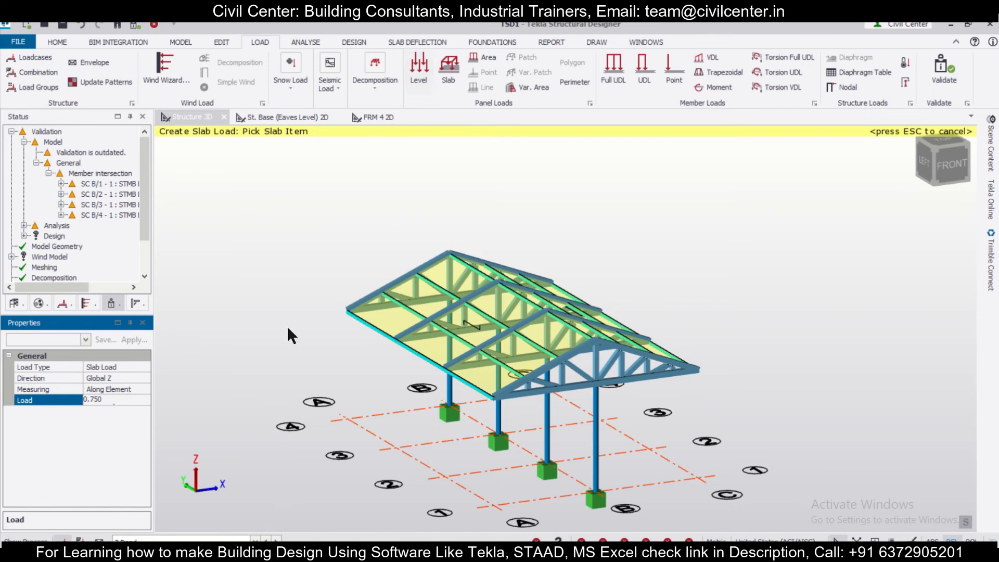
left_click(345, 337)
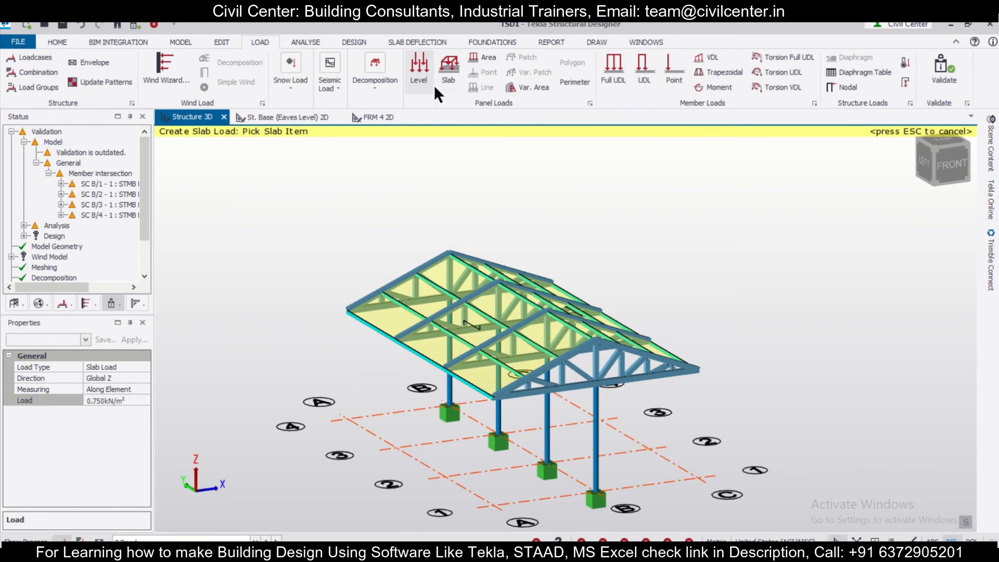
left_click(113, 402)
left_click(468, 295)
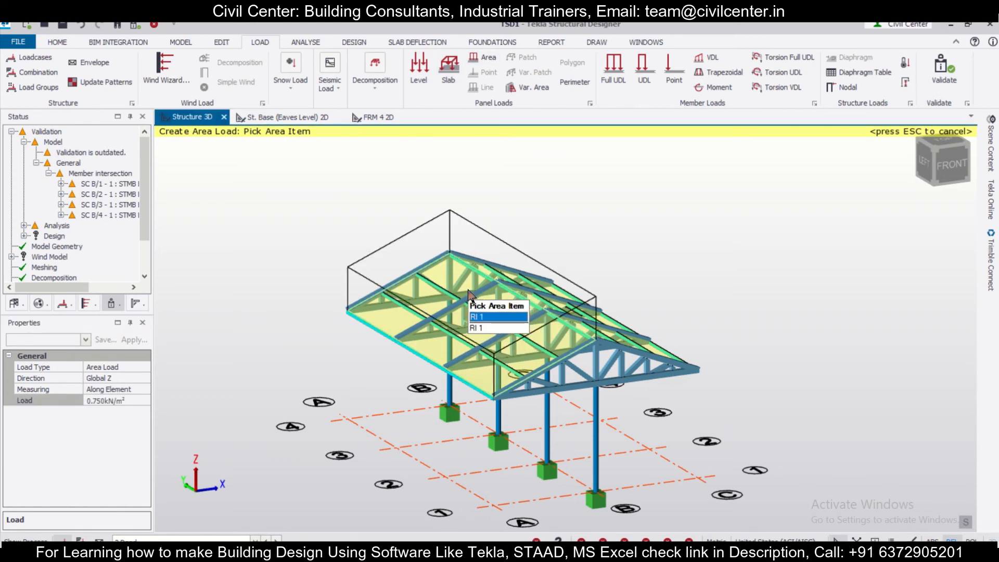
left_click(609, 334)
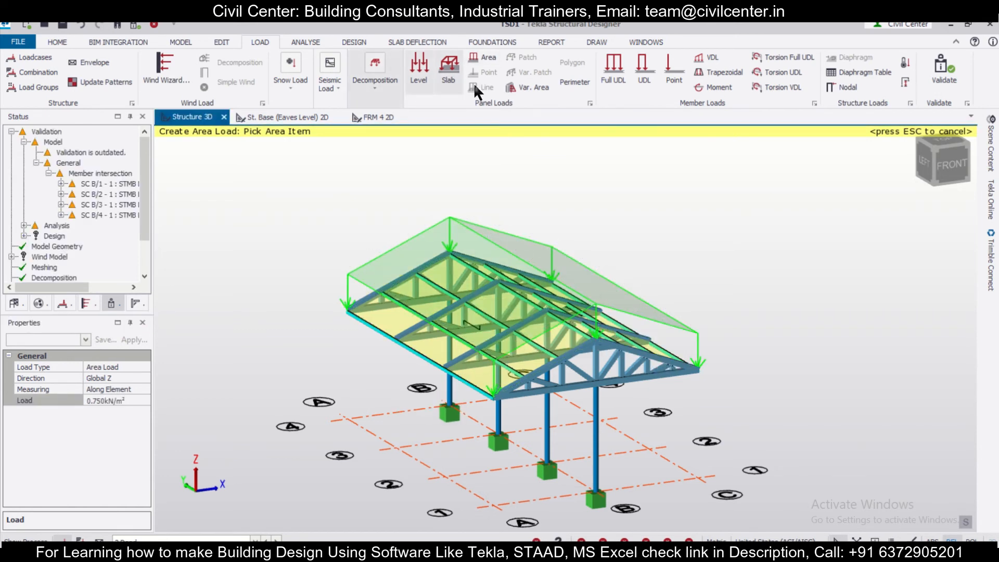
Apply a 1 kN/m² projected area load in global Z to both roof panels in the 6 Roof Imposed loadcase
left_click(245, 540)
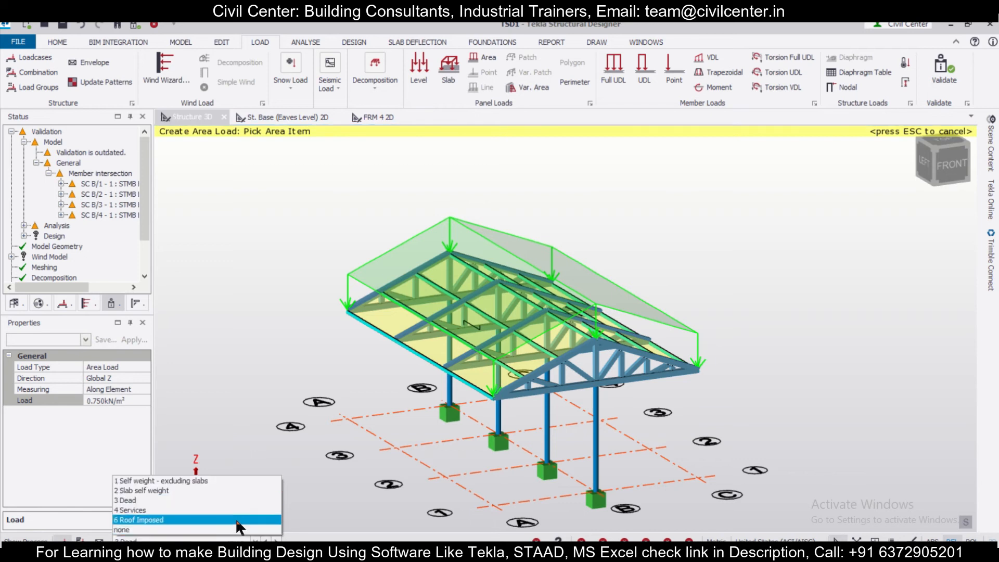
left_click(237, 523)
left_click(137, 399)
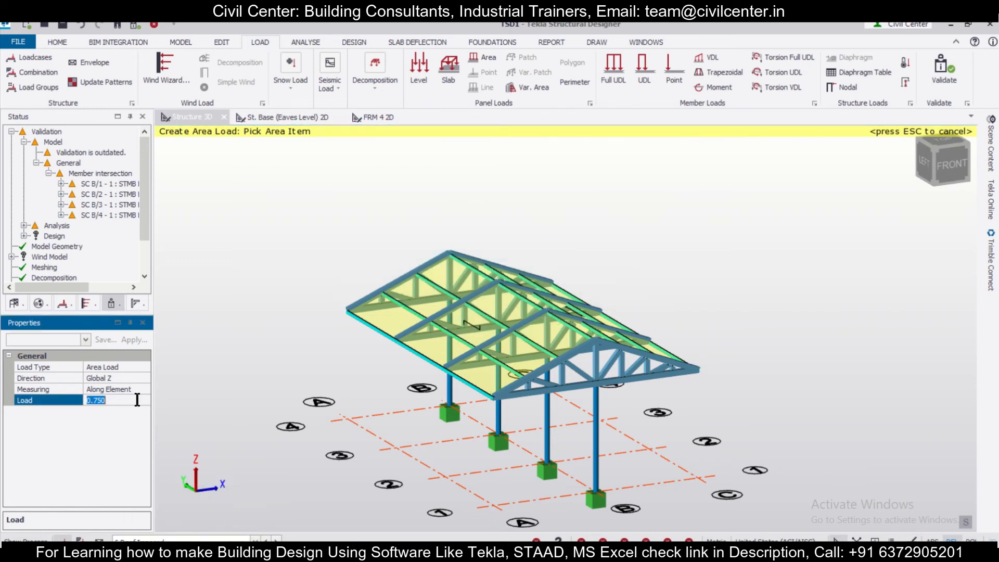
left_click(138, 392)
left_click(142, 390)
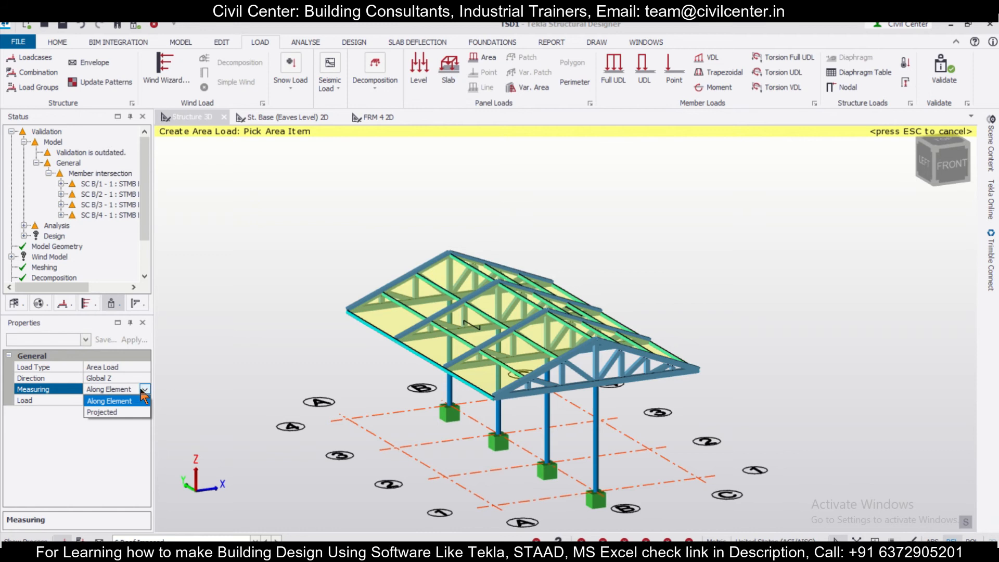
left_click(124, 408)
left_click(128, 401)
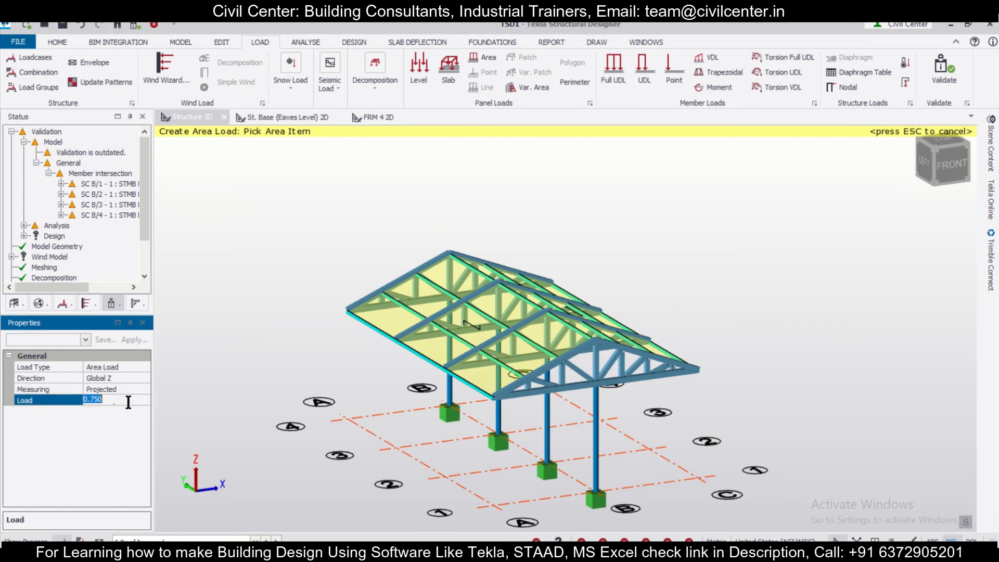
type("1")
key("Return")
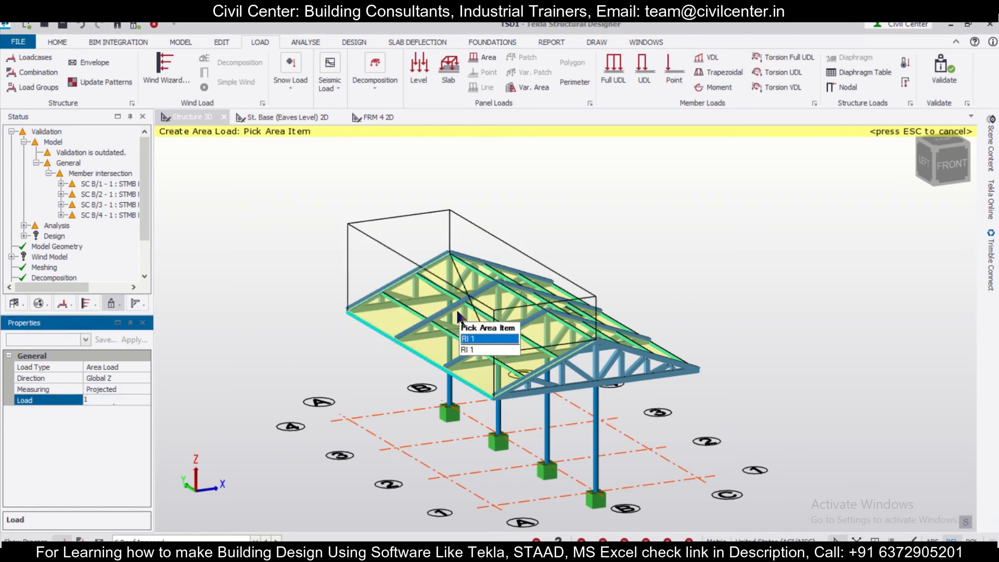
left_click(625, 364)
right_click_drag(725, 469, 750, 411)
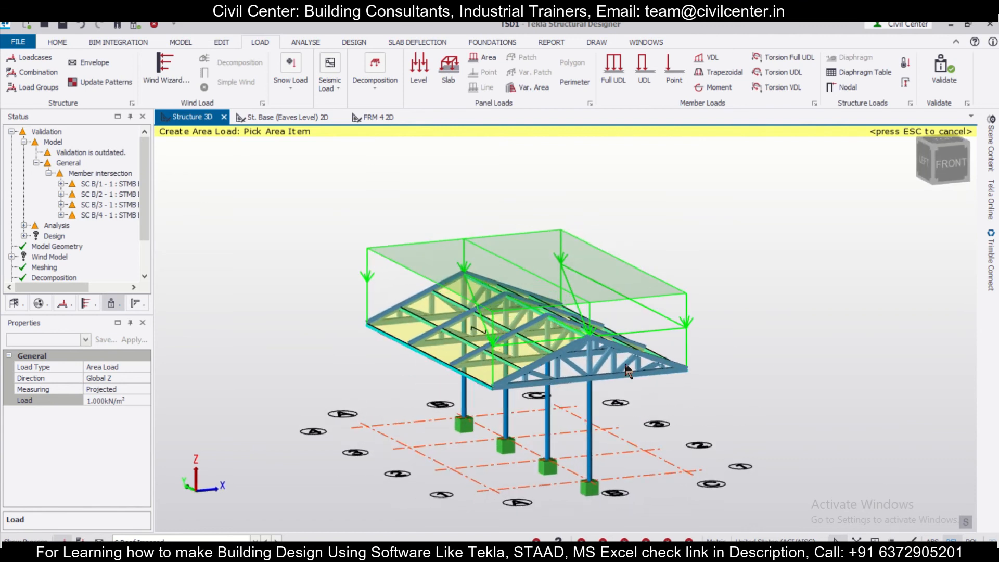
Regenerate the Operating load combinations with the default generator settings, deleting all previously generated combinations
left_click(33, 69)
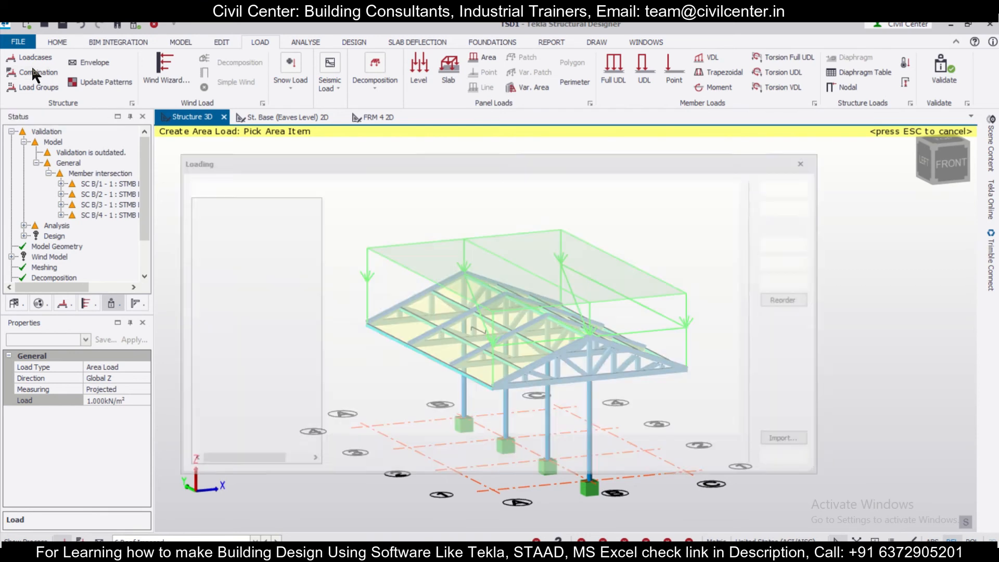
left_click(788, 462)
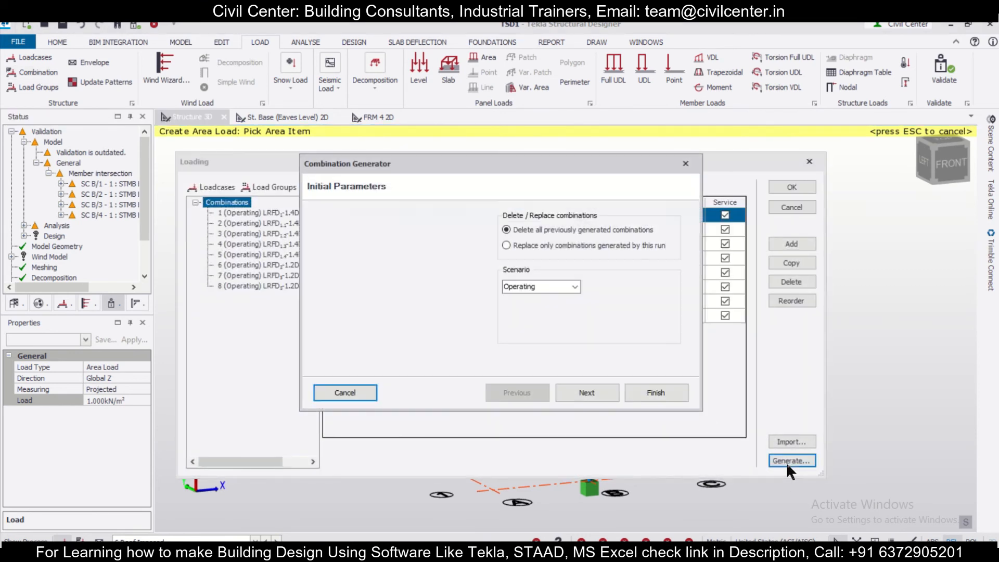
left_click(604, 392)
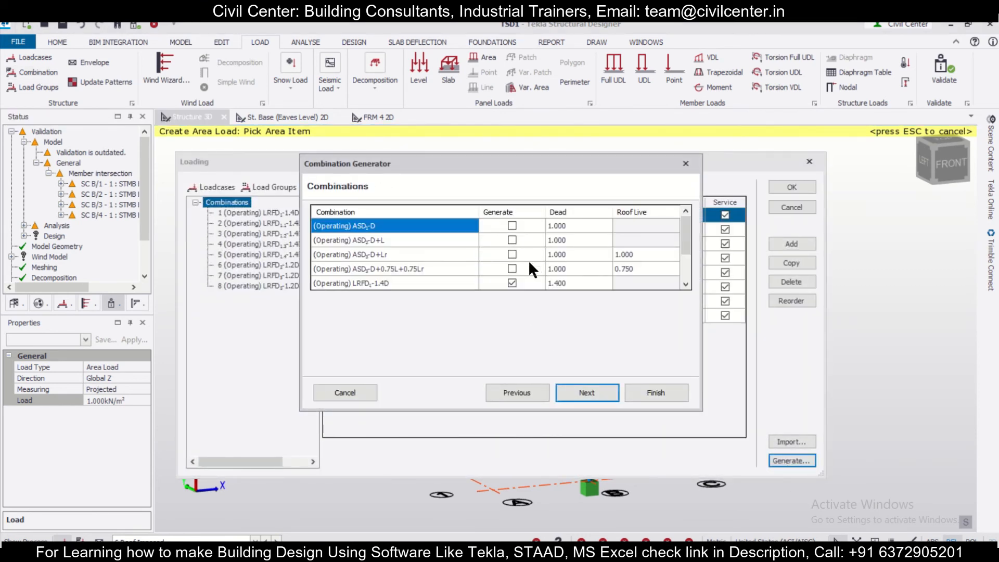
scroll(516, 248, "up", 2)
scroll(516, 245, "down", 2)
left_click(604, 392)
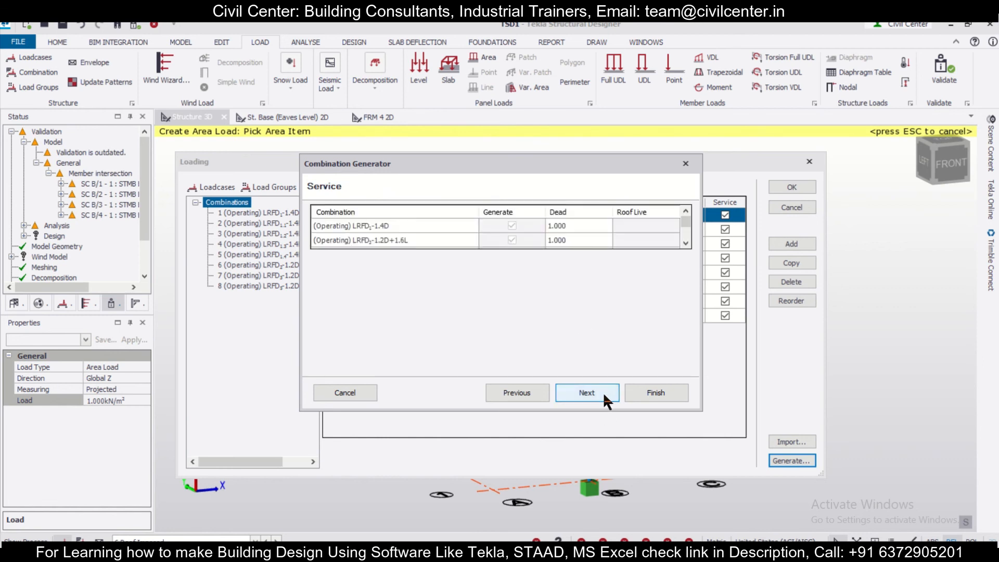
left_click(604, 392)
left_click(647, 391)
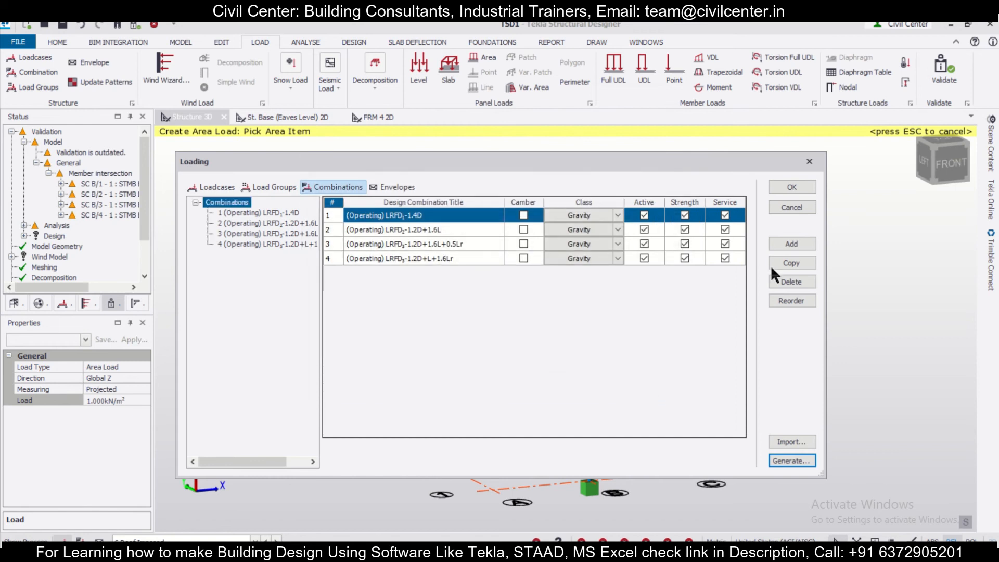
Rerun the combination generator and enable notional loads in all four directions for the LRFD 1.4D and 1.2D+1.6L combinations
left_click(800, 461)
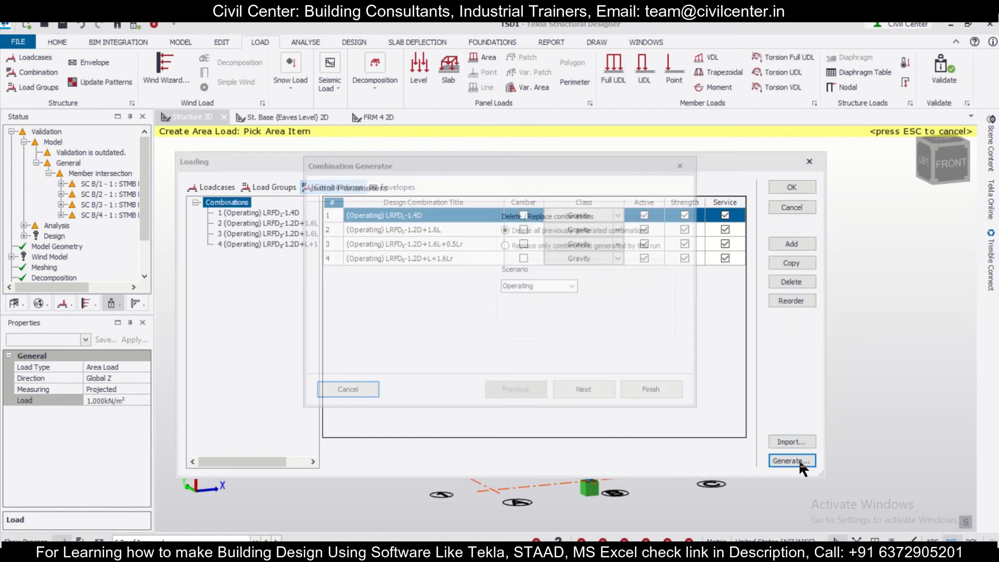
left_click(594, 391)
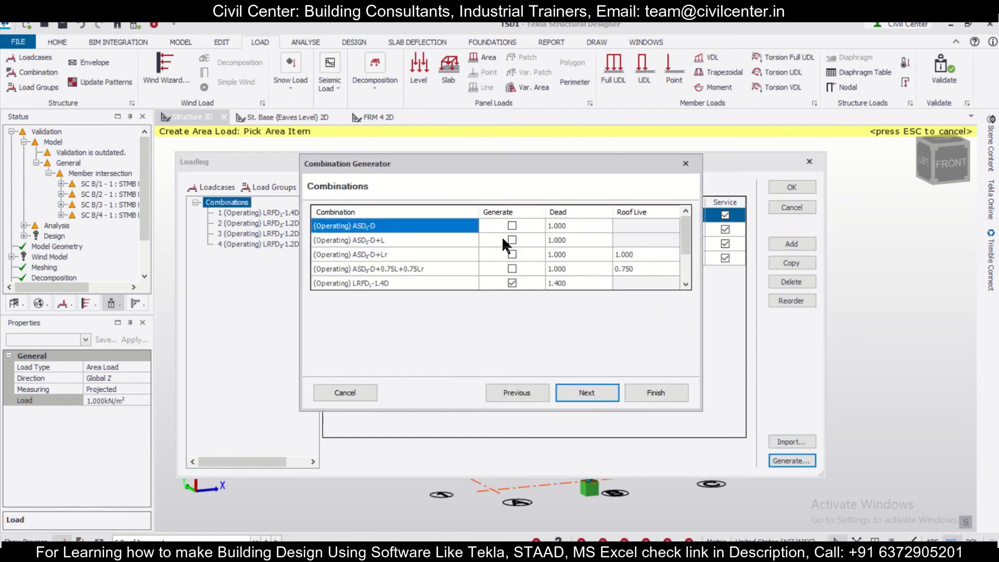
left_click(578, 393)
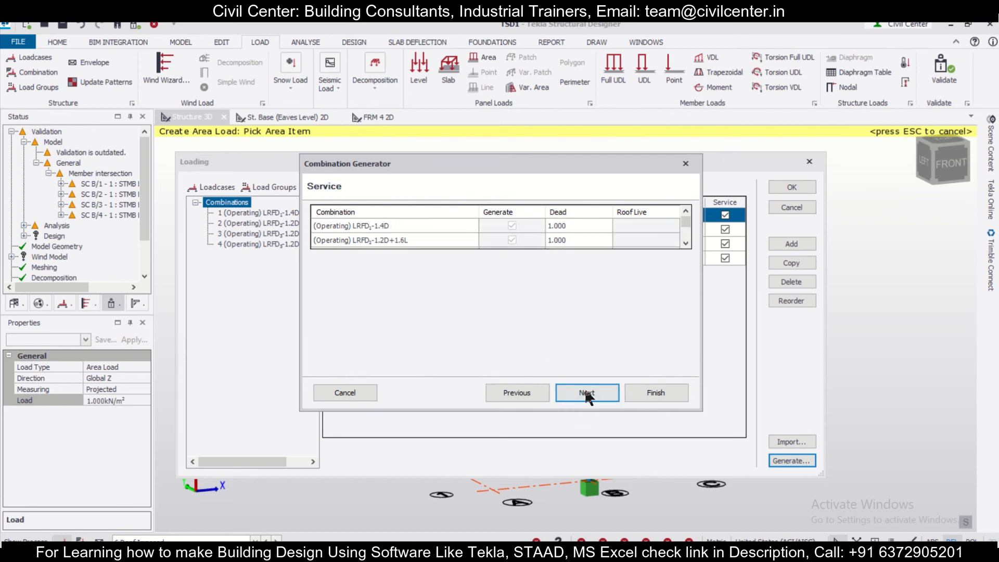
left_click(587, 393)
left_click(442, 228)
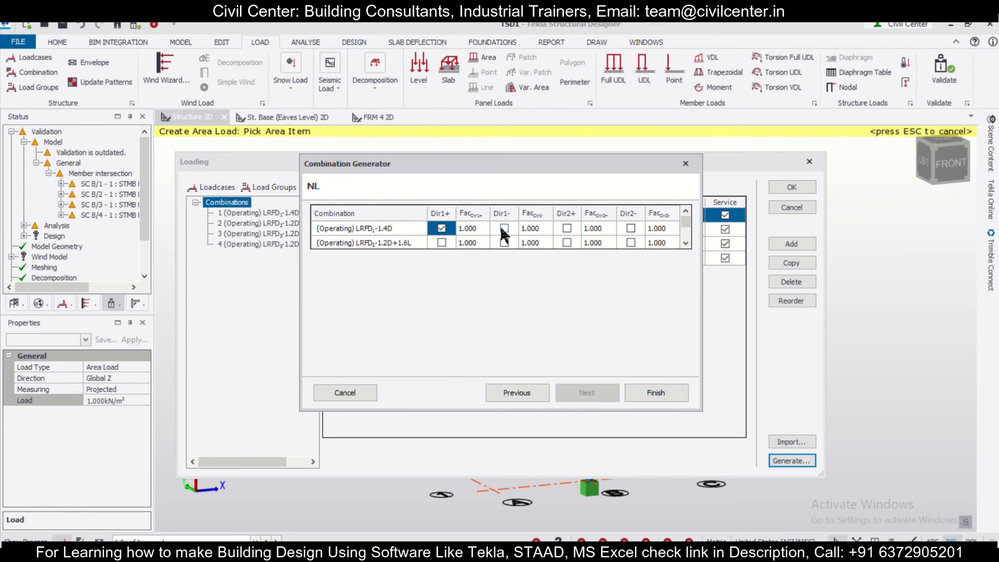
left_click(567, 228)
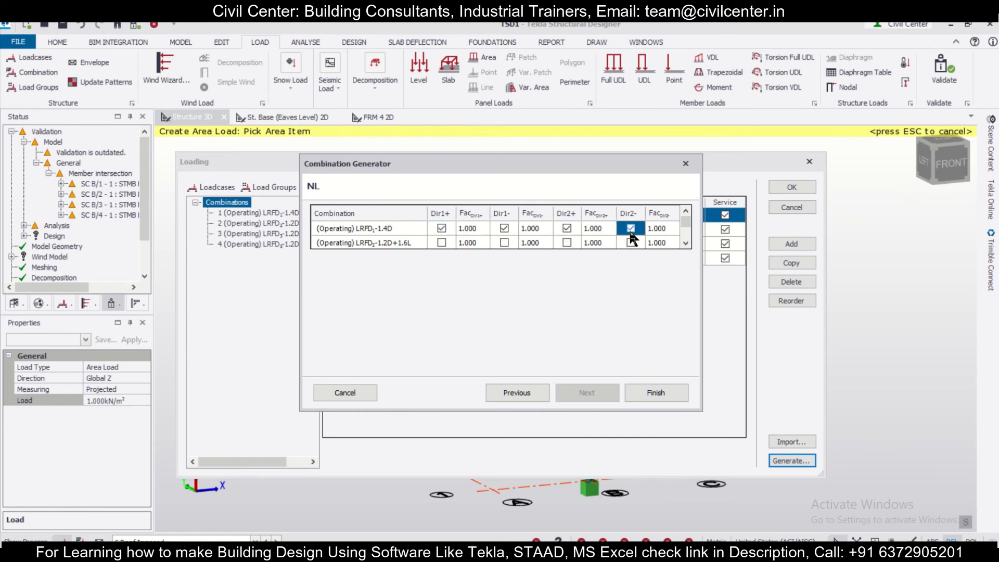
left_click(442, 243)
left_click(630, 243)
Enable notional loads in all four directions for the LRFD 1.2D+L+1.6Lr combination, generate the combinations and accept the loading
scroll(630, 242, "down", 1)
scroll(549, 229, "up", 1)
scroll(549, 229, "down", 1)
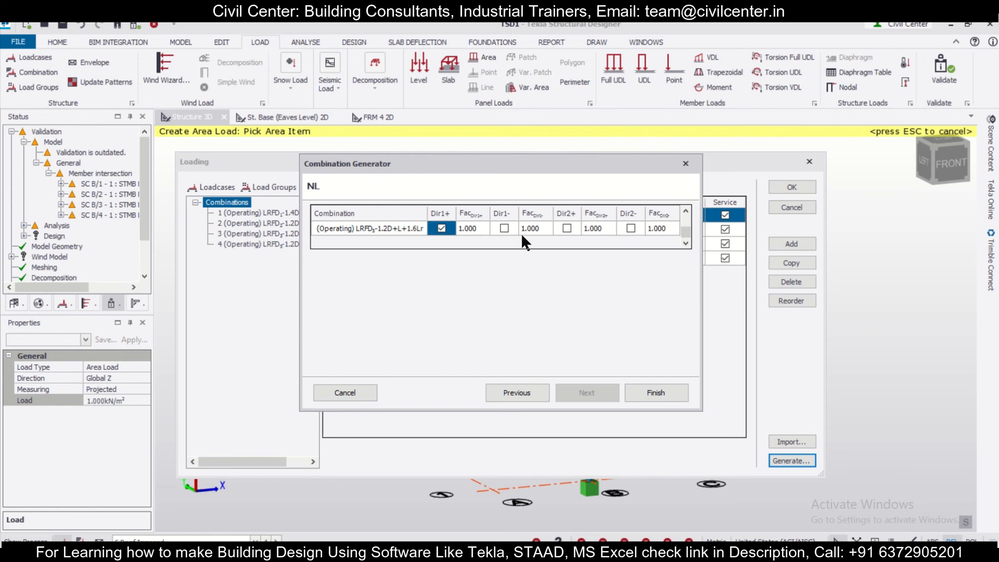
left_click(501, 229)
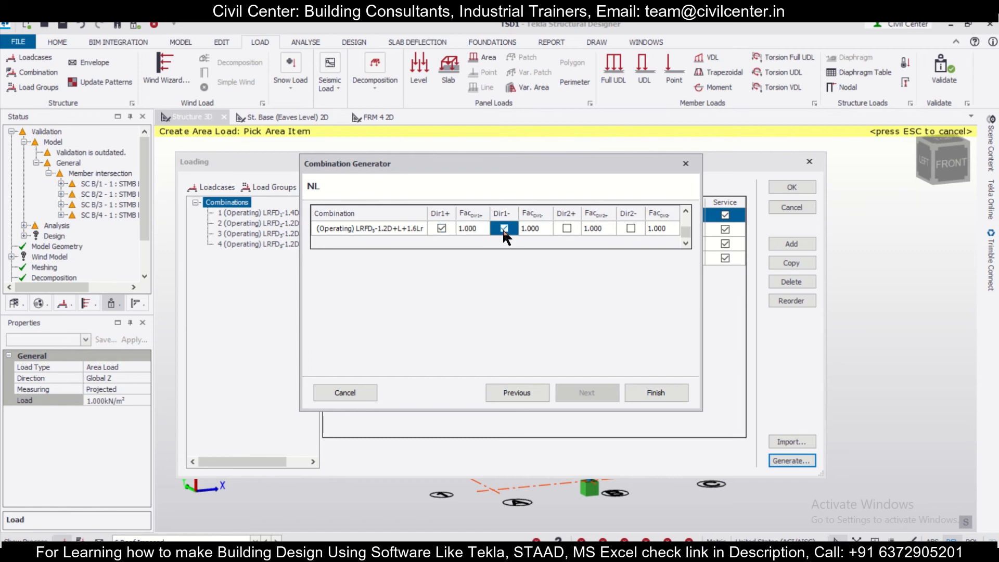
left_click(629, 229)
left_click(657, 390)
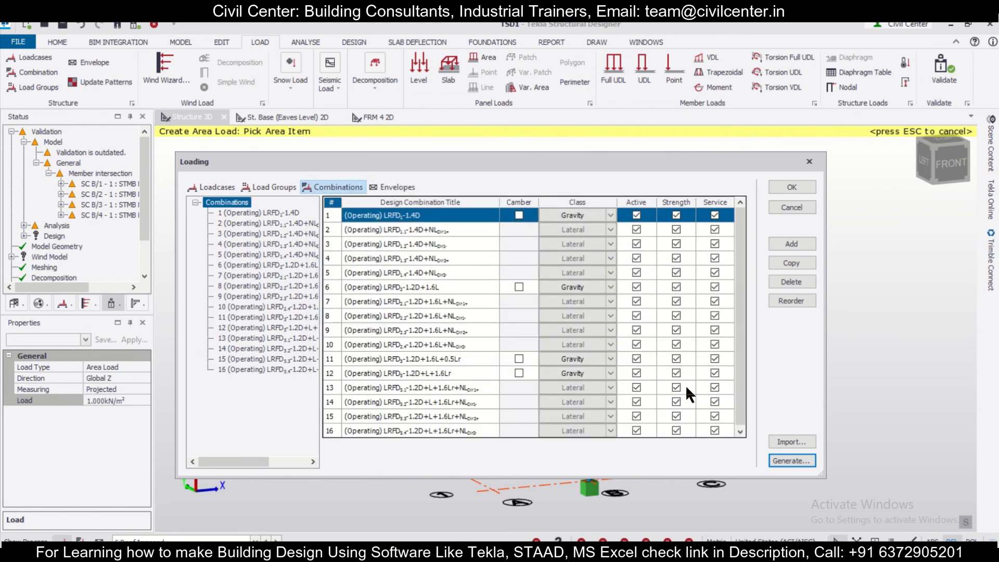
left_click(784, 182)
Run the static analysis and steel design for the whole structure and view the member design status in 3D
scroll(779, 304, "up", 2)
right_click_drag(780, 304, 782, 340)
scroll(760, 336, "down", 1)
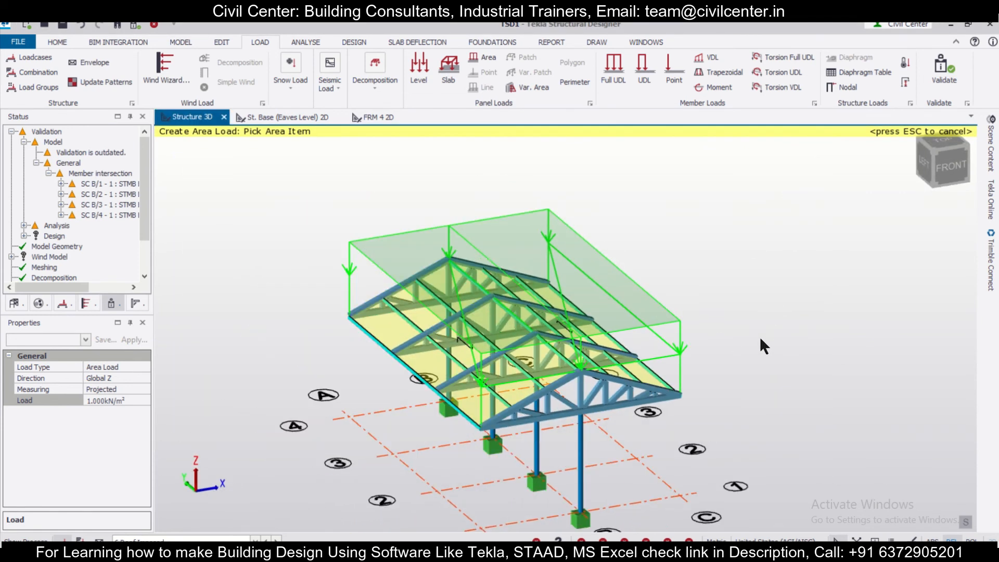
left_click(352, 42)
middle_click_drag(782, 395, 817, 378)
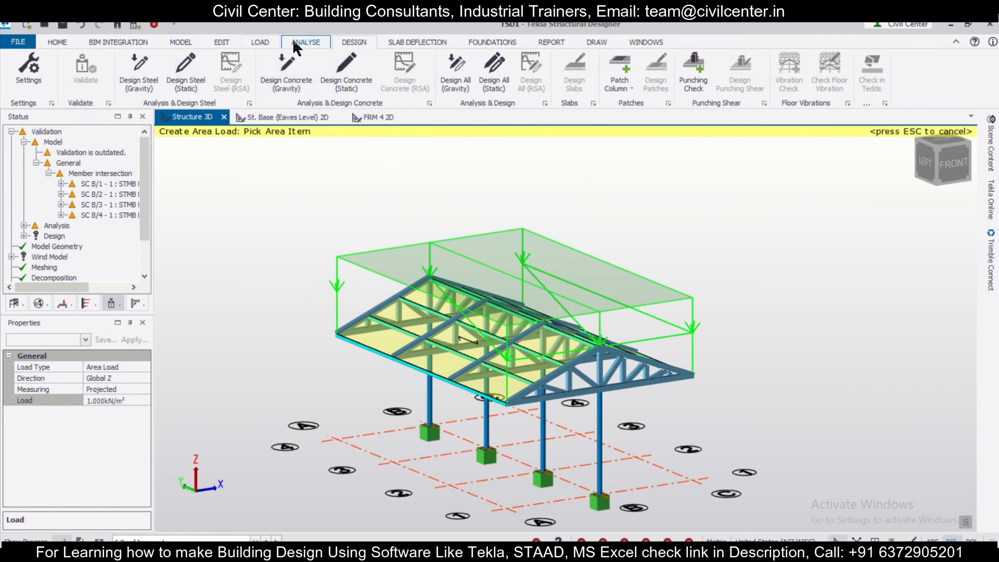
left_click(167, 73)
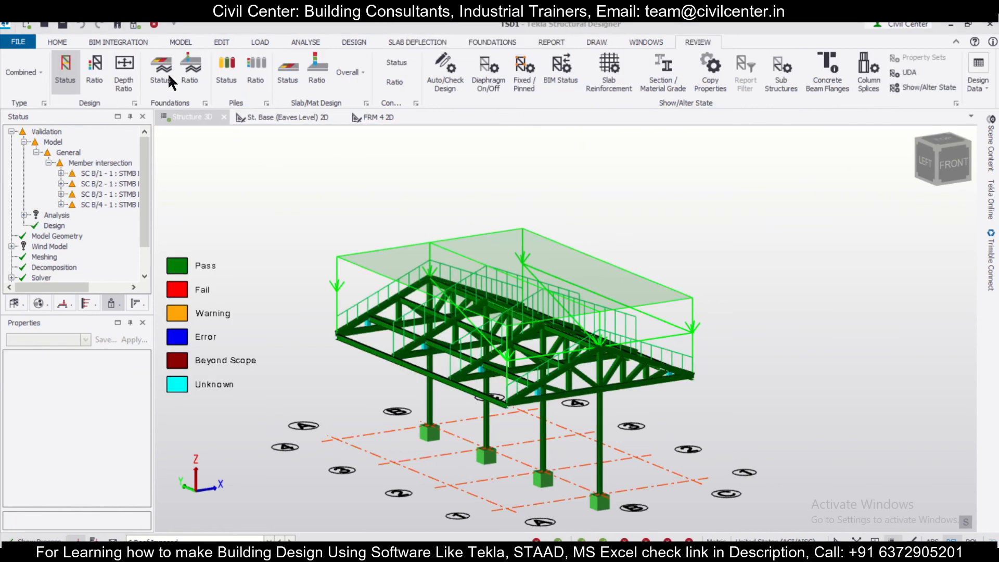
left_click(361, 39)
mouse_move(512, 343)
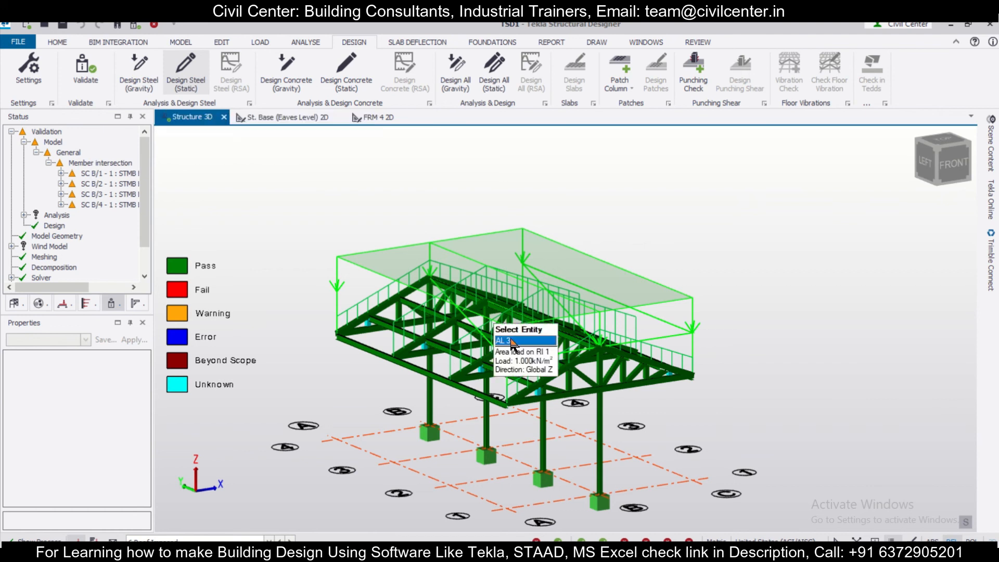
middle_click_drag(704, 440, 422, 423)
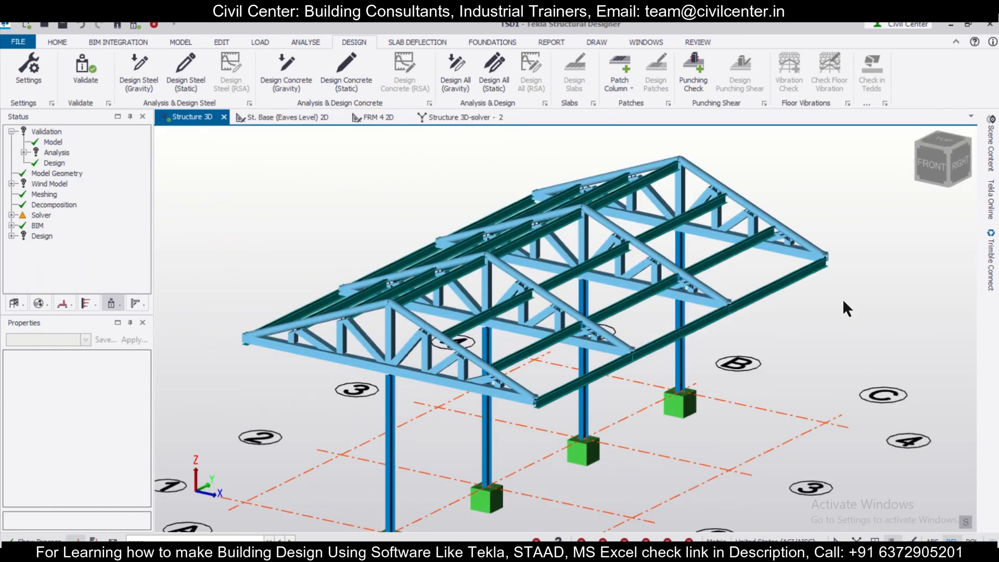
Generate the Material Listing report and review its beam, column, truss and total steel quantities
left_click(553, 37)
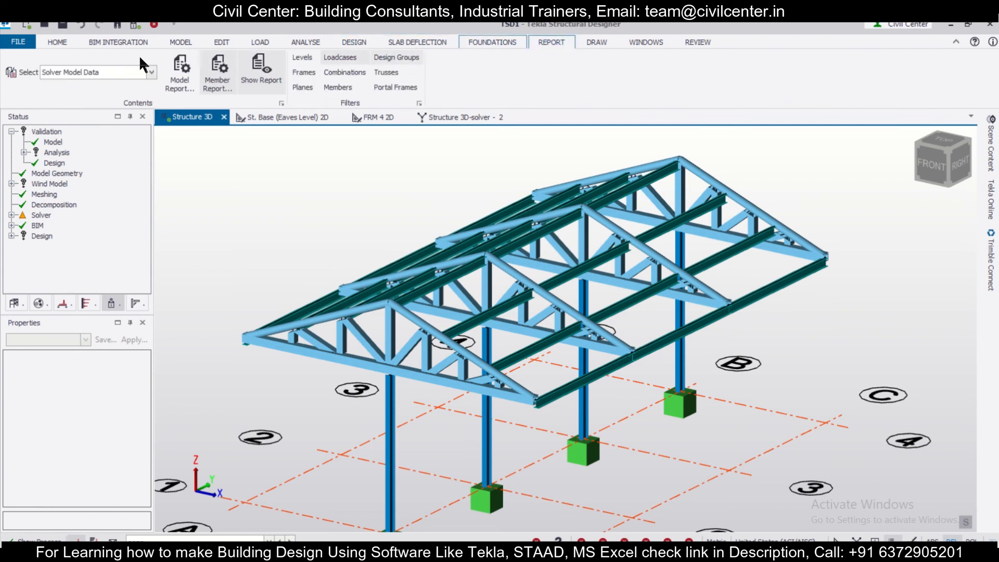
left_click(137, 78)
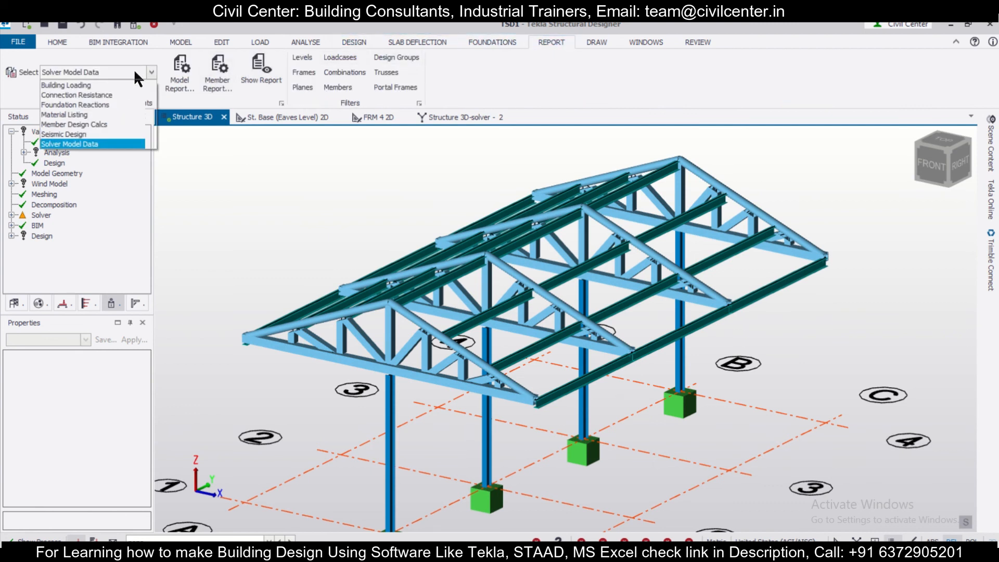
left_click(116, 115)
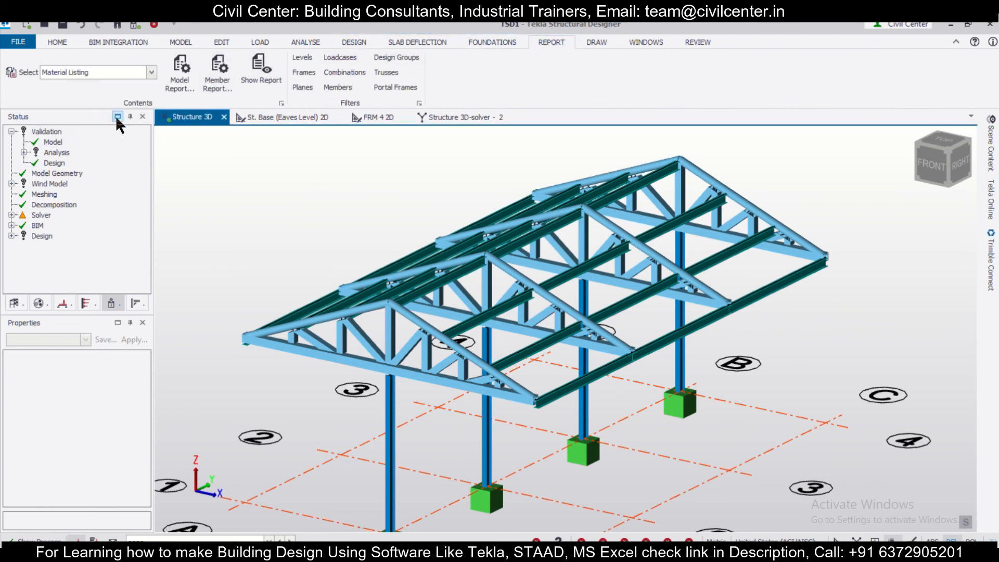
left_click(259, 78)
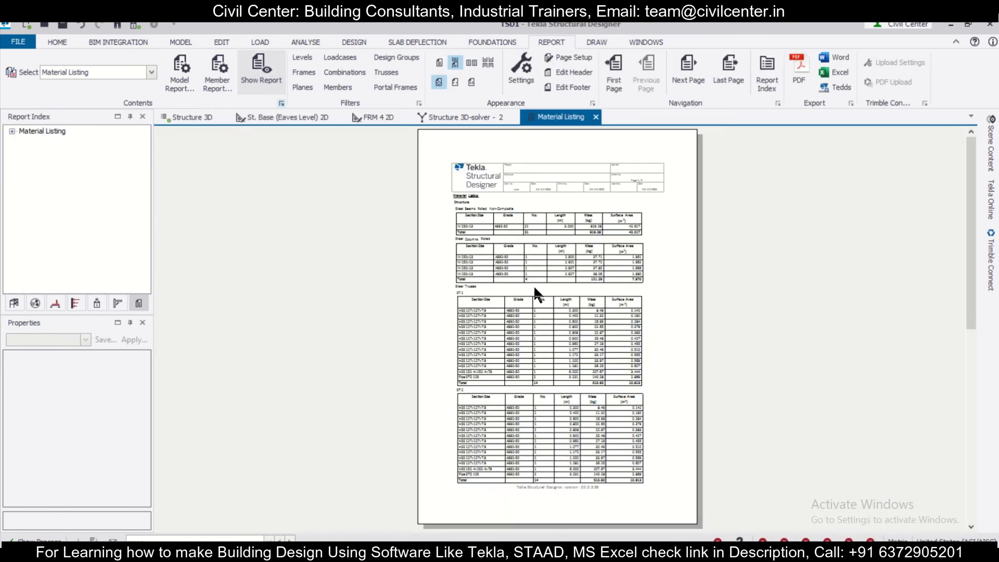
scroll(588, 205, "up", 5, "ctrl")
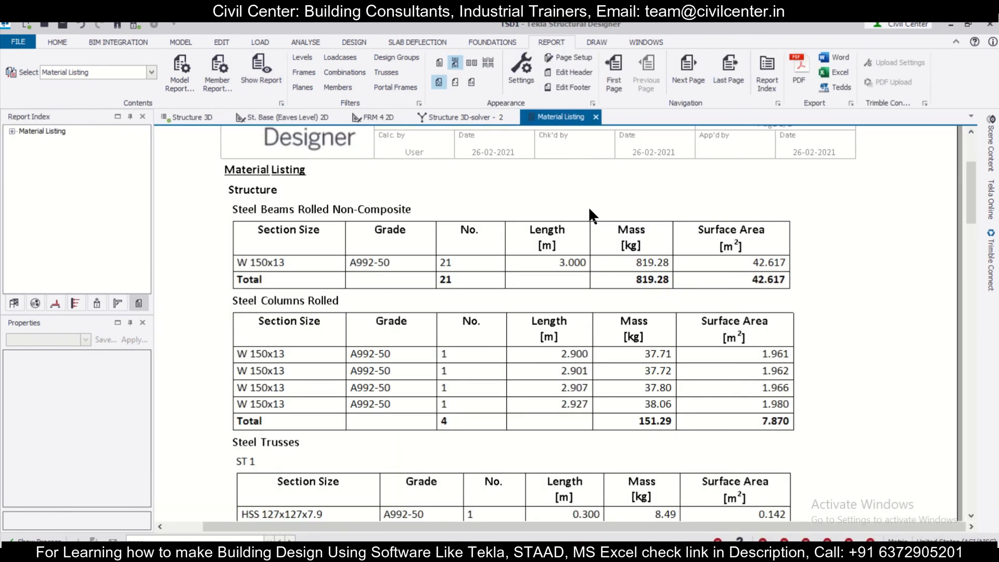
scroll(588, 206, "down", 1)
scroll(588, 207, "down", 3)
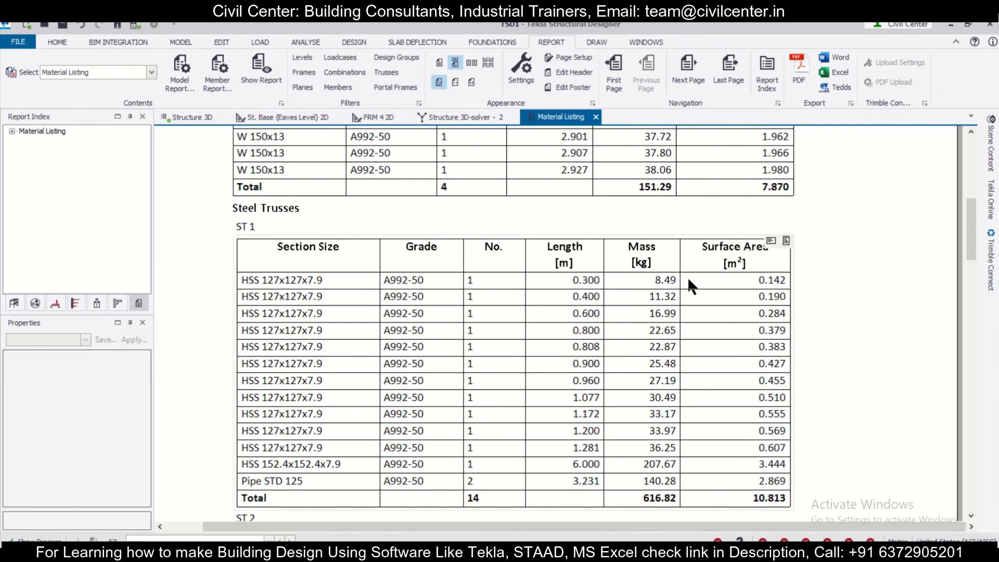
scroll(692, 278, "down", 20)
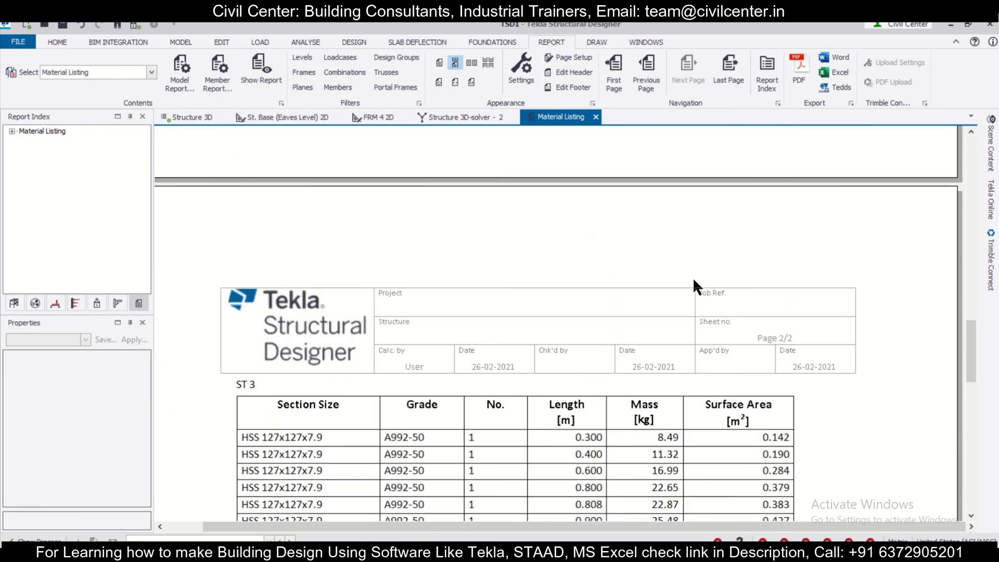
scroll(693, 277, "down", 15)
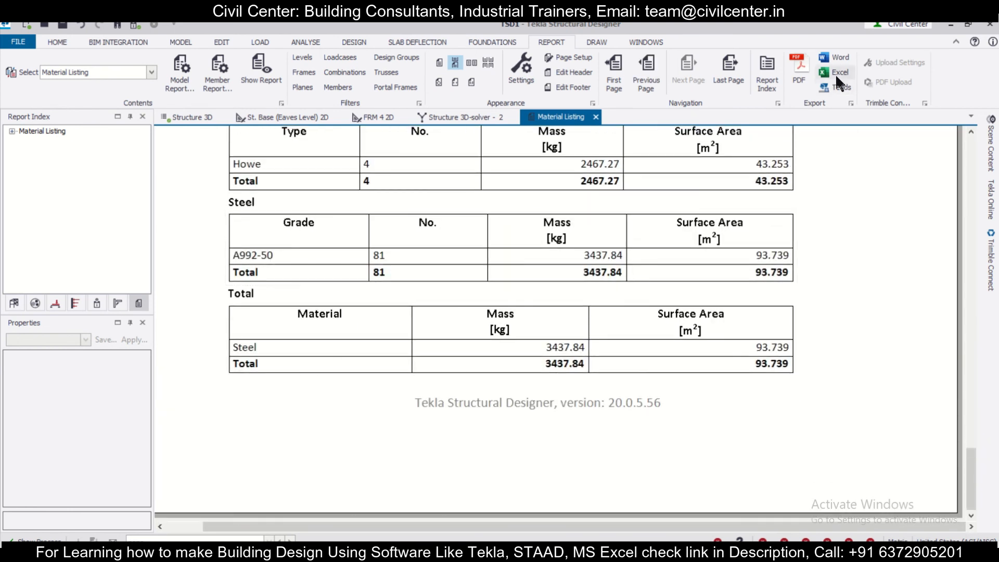
Export the Material Listing report to Excel despite the out-of-date results and review the exported tables in Excel
left_click(835, 73)
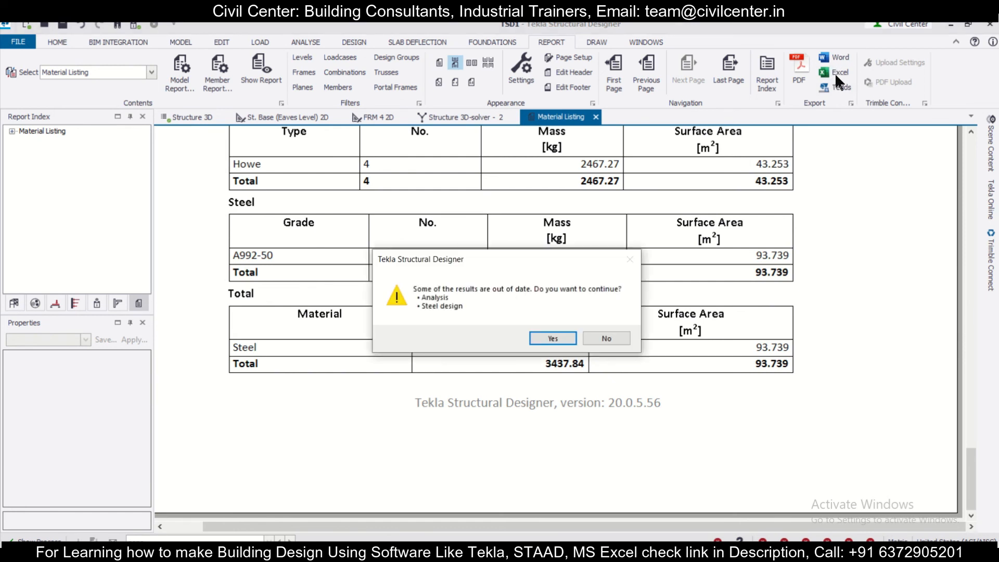
left_click(552, 338)
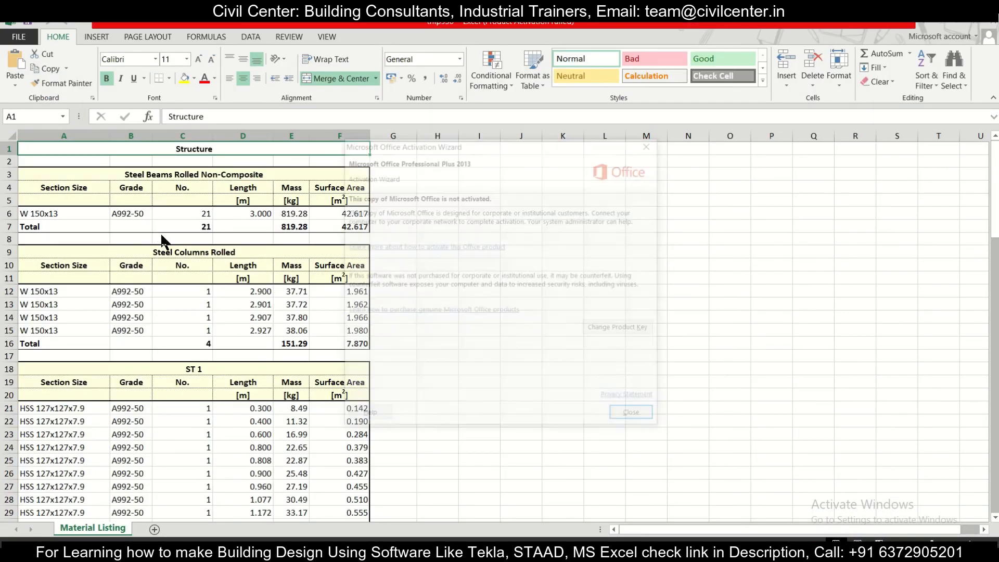
left_click(636, 417)
scroll(347, 377, "down", 16)
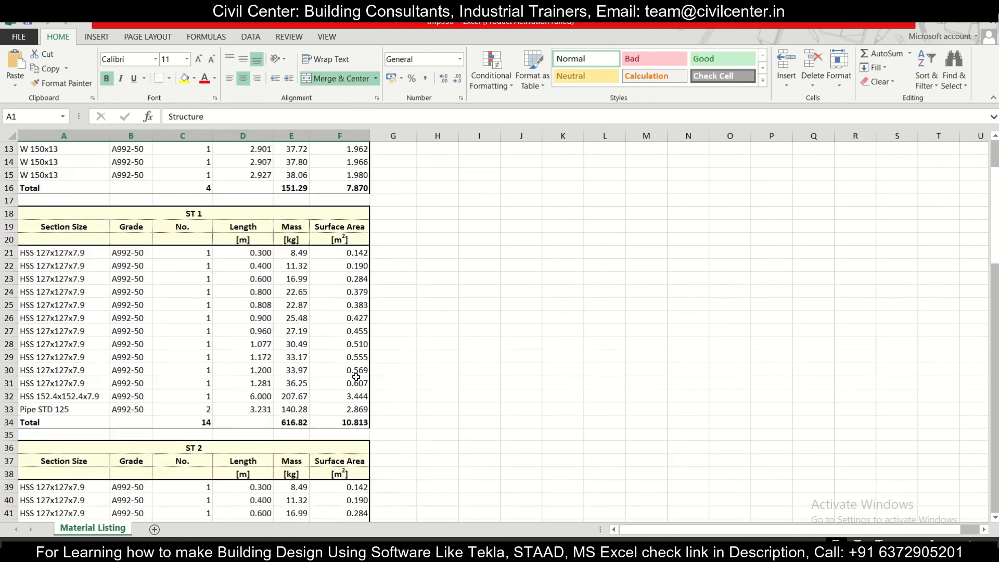
scroll(348, 377, "down", 14)
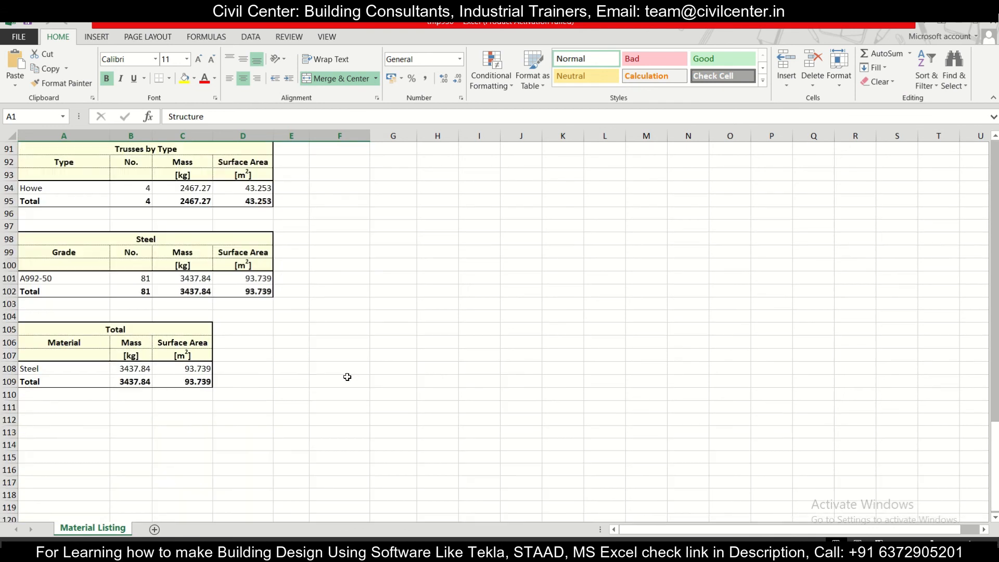
Switch back to Tekla Structural Designer and bring up the 3D structure view with its analysis results
key("alt+Tab")
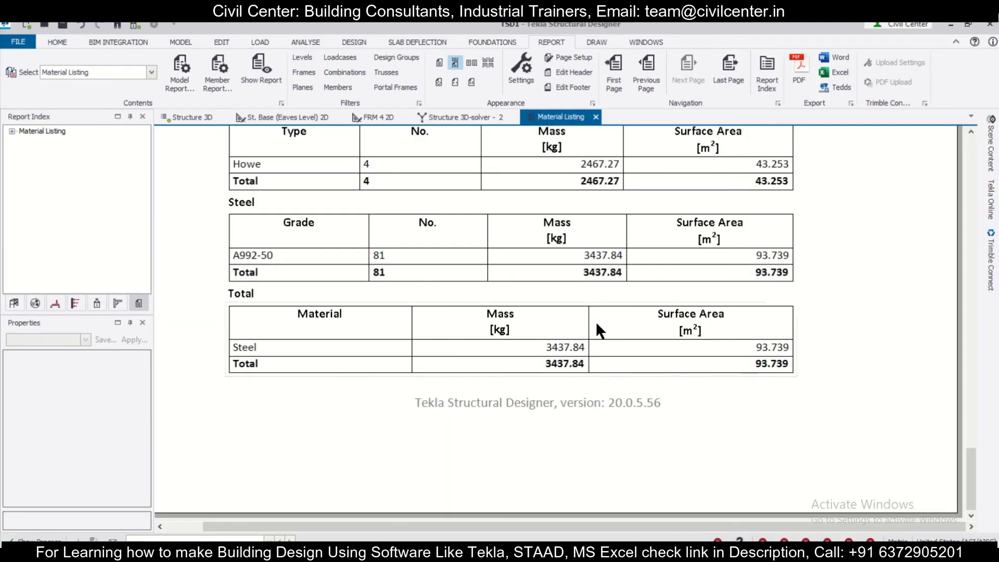
left_click(486, 123)
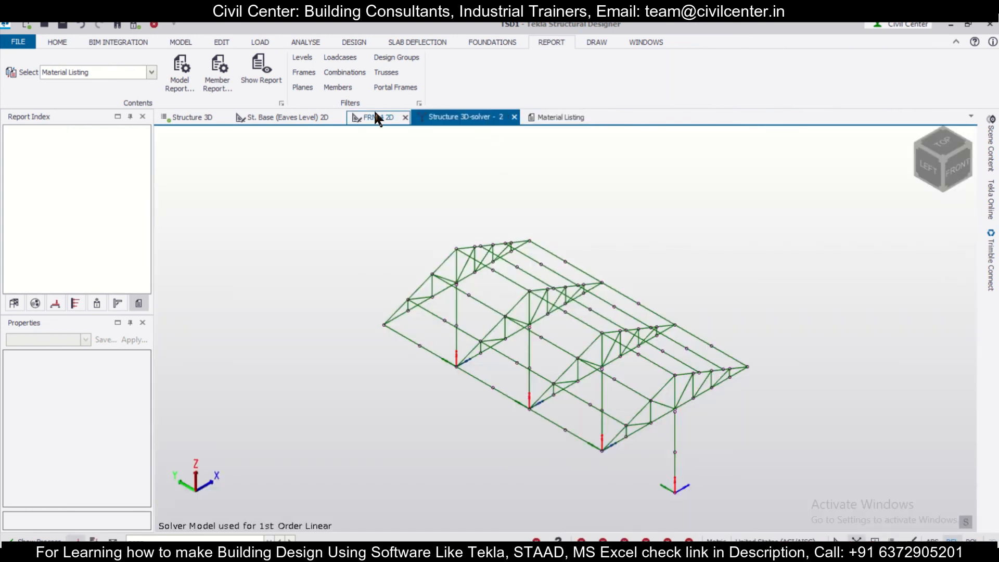
left_click(201, 116)
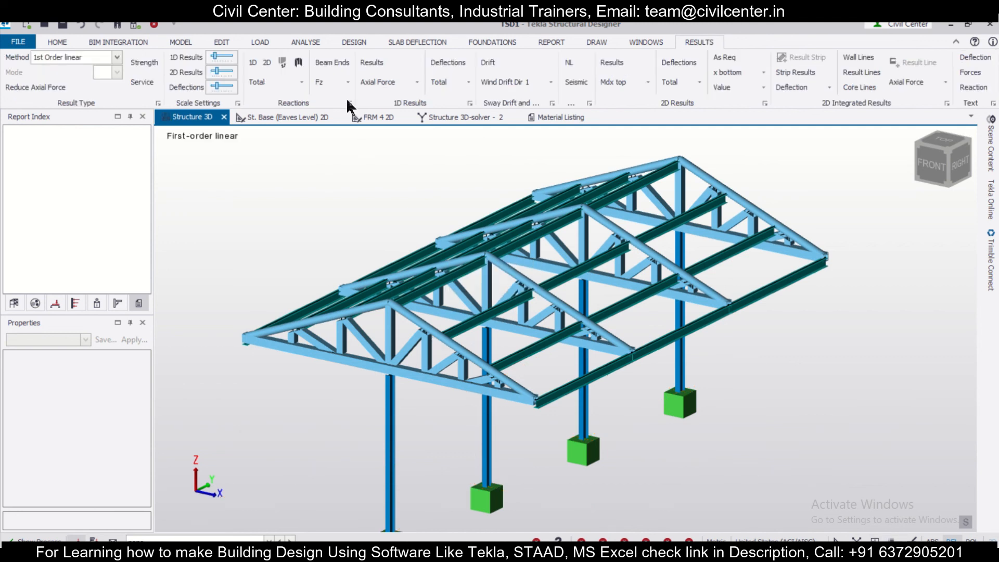
Display the member axial force diagrams for the LRFD 1.2D+L+1.6Lr combination with force values labelled
left_click(380, 61)
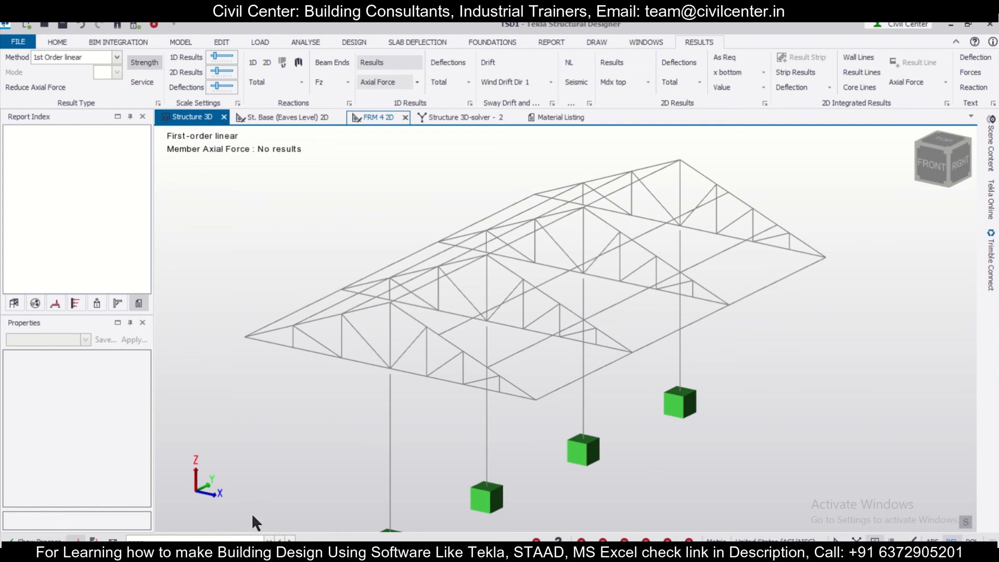
left_click(242, 540)
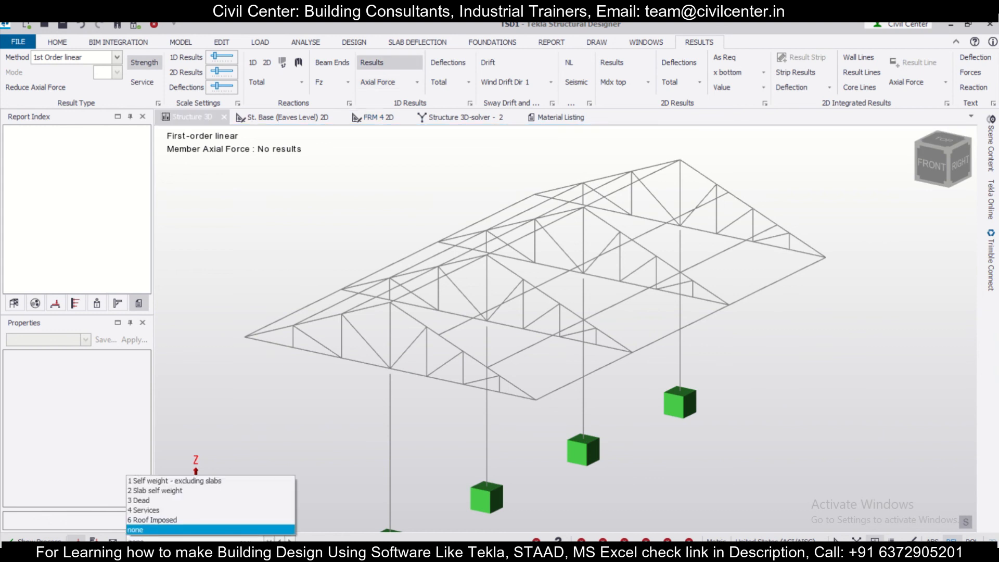
left_click(94, 540)
left_click(196, 539)
left_click(219, 474)
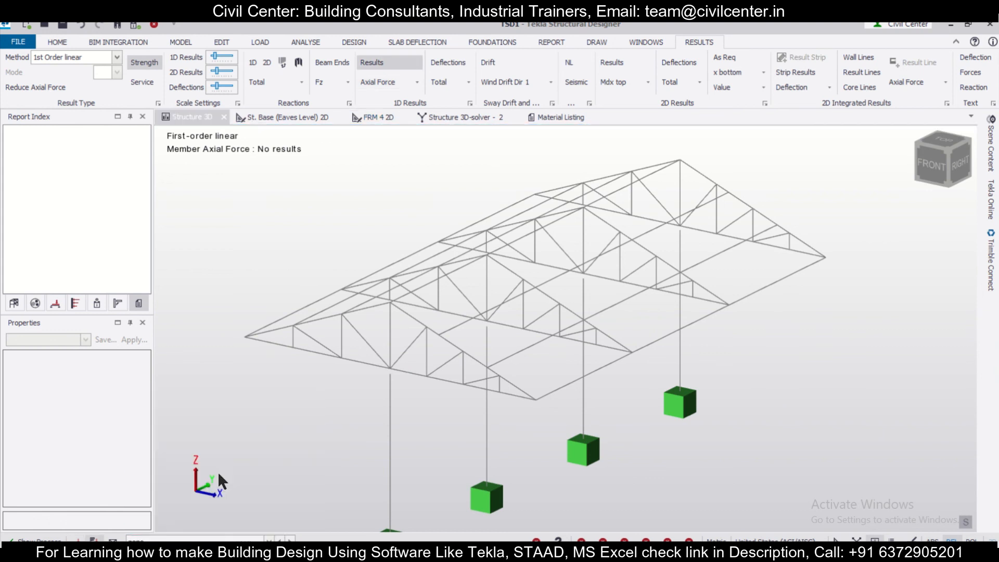
left_click(971, 72)
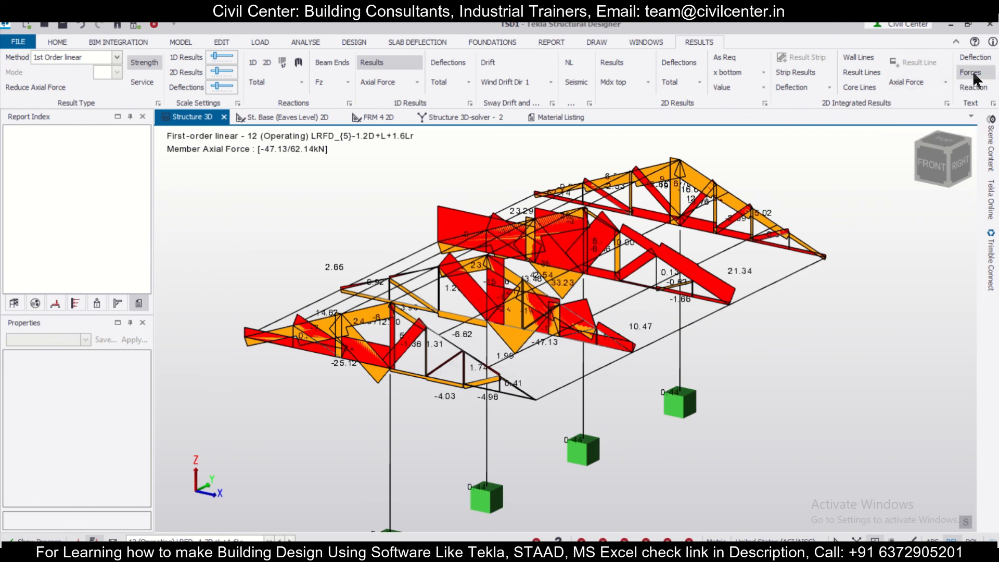
scroll(795, 249, "up", 2)
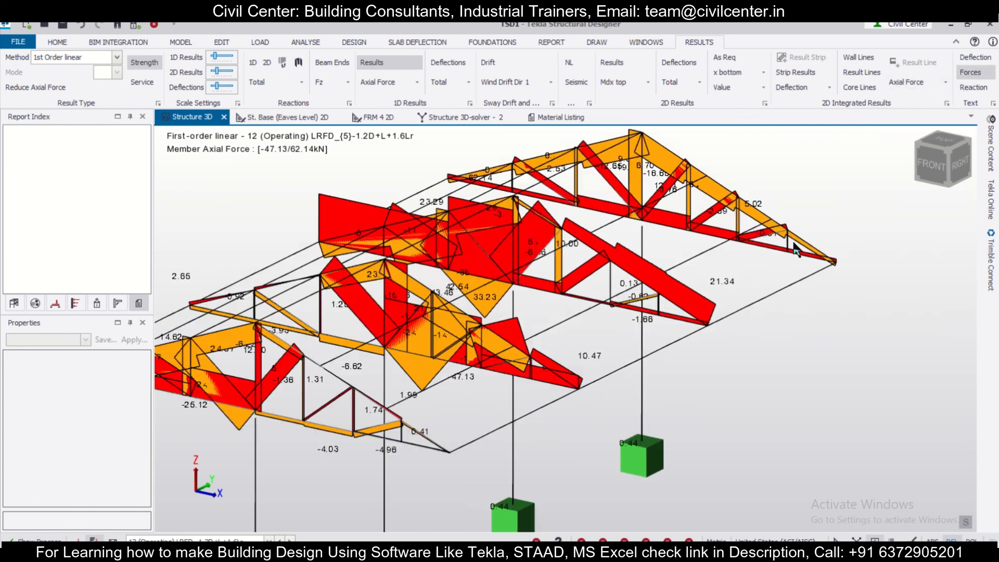
Display the minor-axis and then the major-axis member shear diagrams on the structure
left_click(417, 82)
left_click(409, 125)
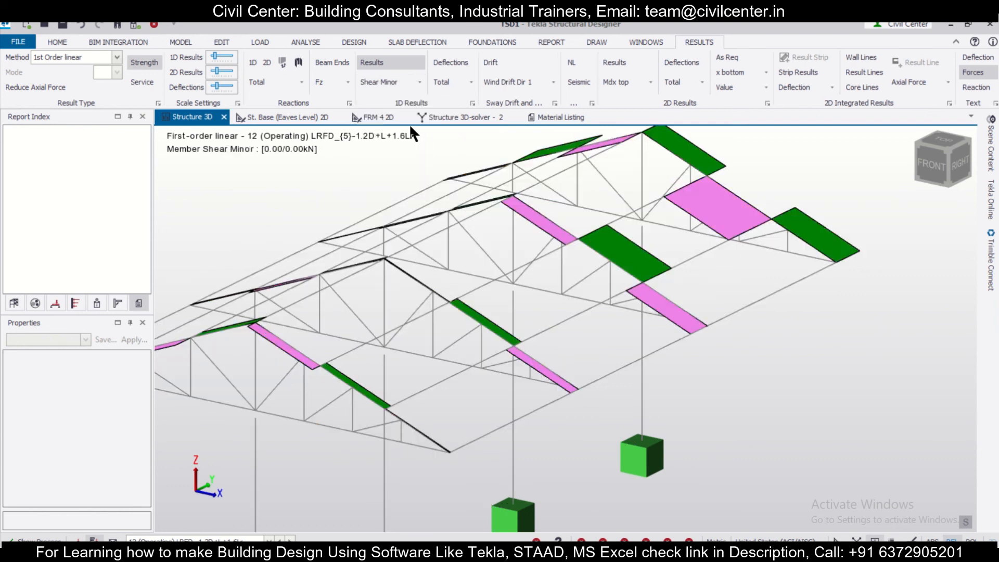
left_click(417, 81)
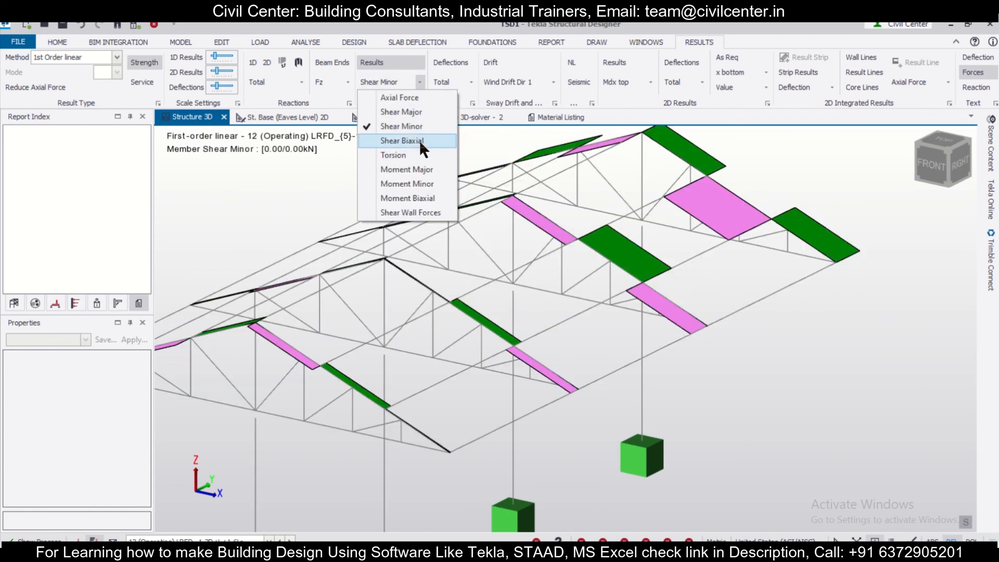
left_click(415, 113)
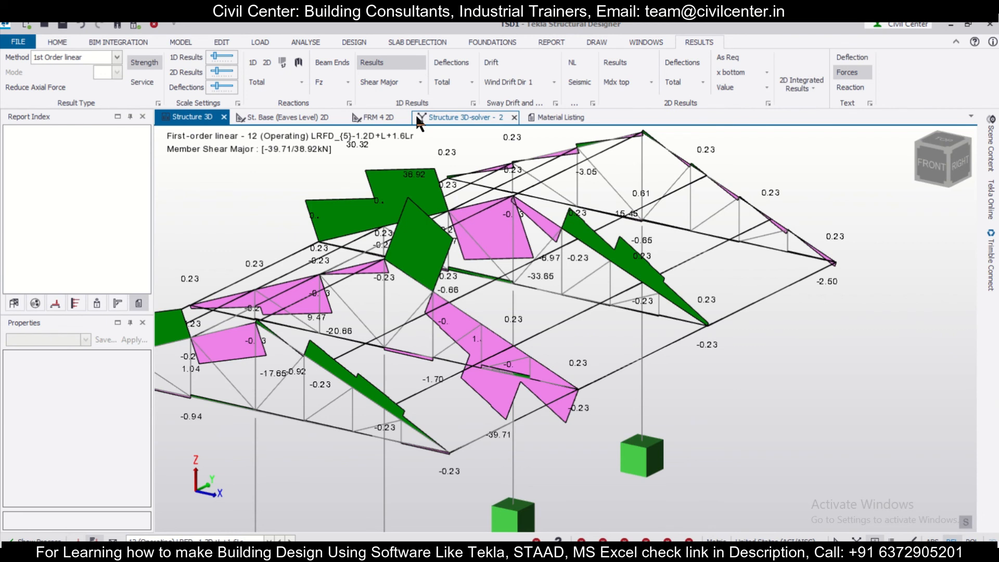
Show the total member deflections alongside the major shear diagrams, animate the deflected shape, and close the animation
left_click(460, 63)
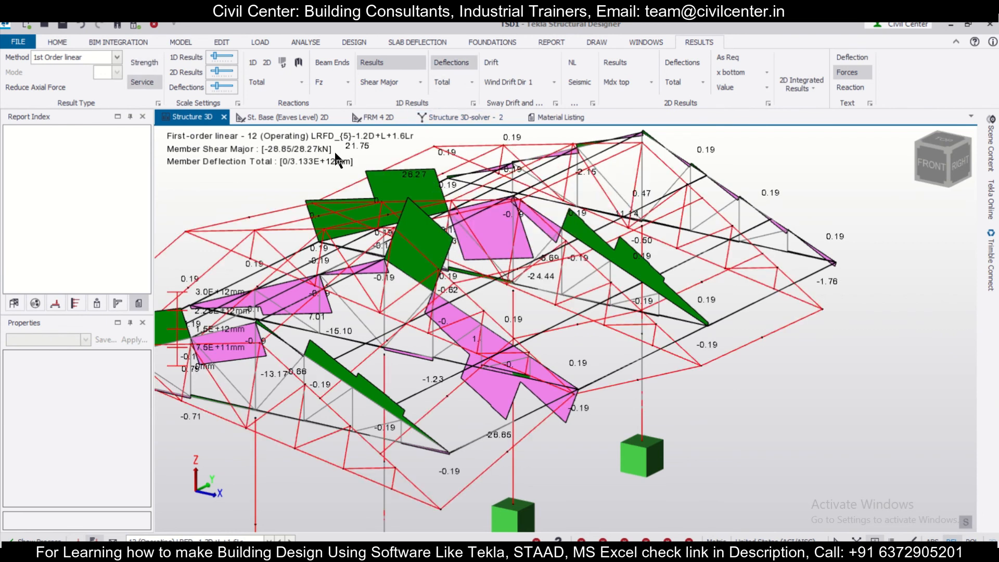
scroll(724, 350, "down", 2)
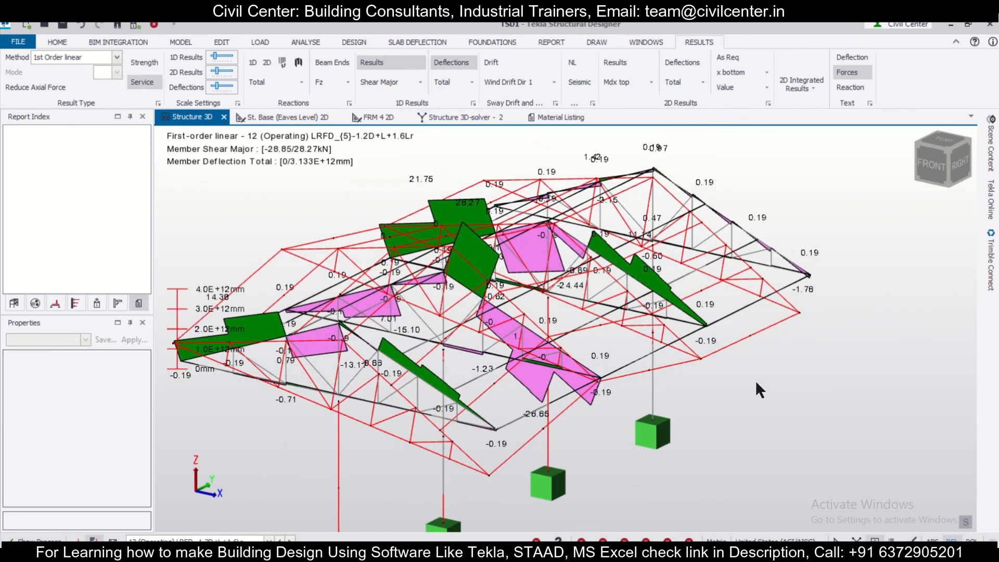
right_click(756, 380)
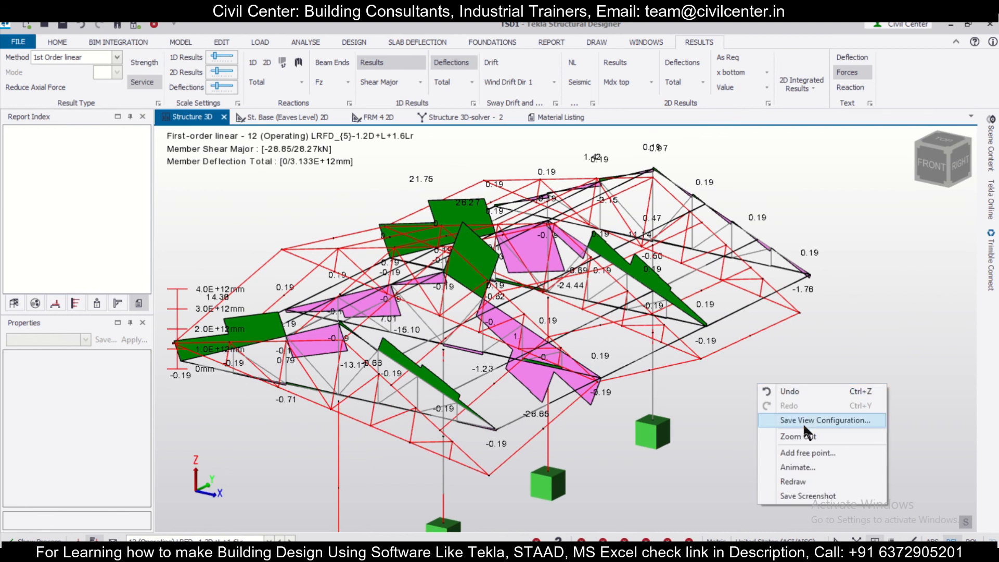
left_click(815, 466)
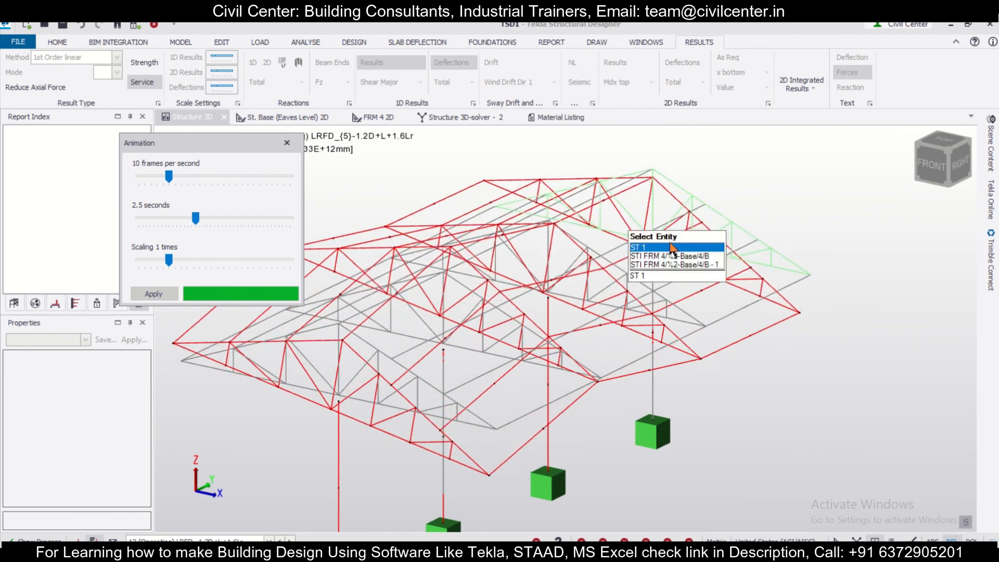
left_click(287, 143)
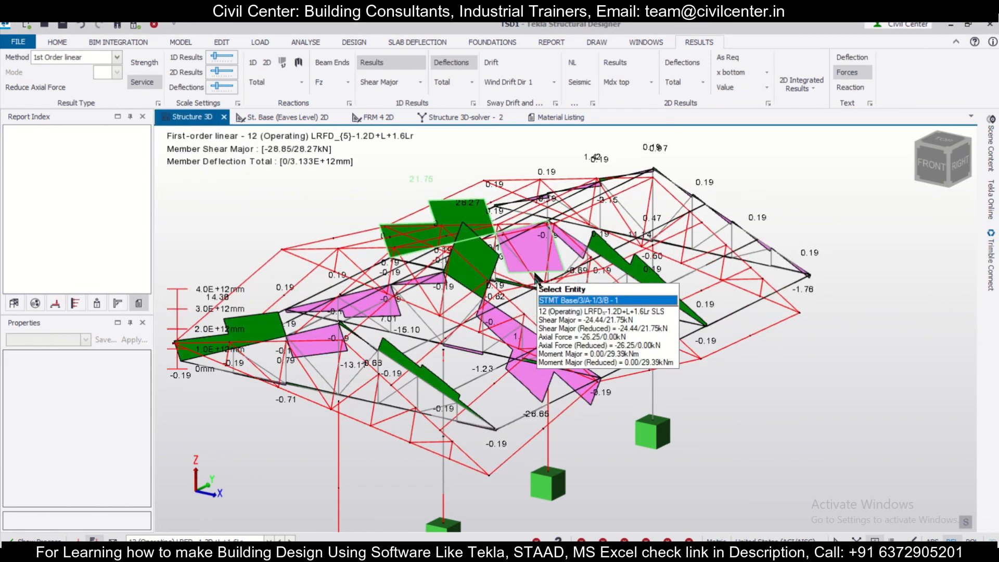
scroll(533, 271, "down", 3)
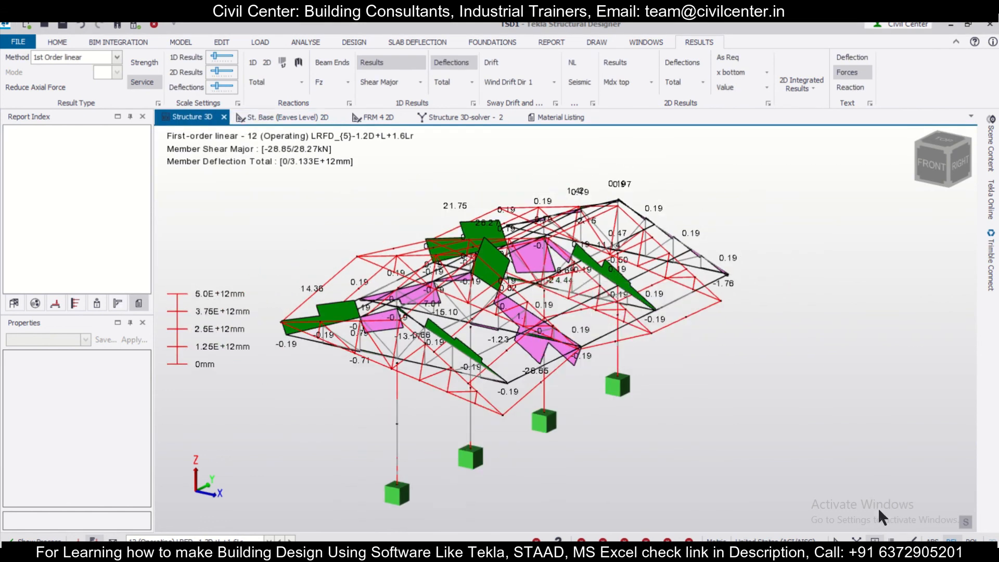